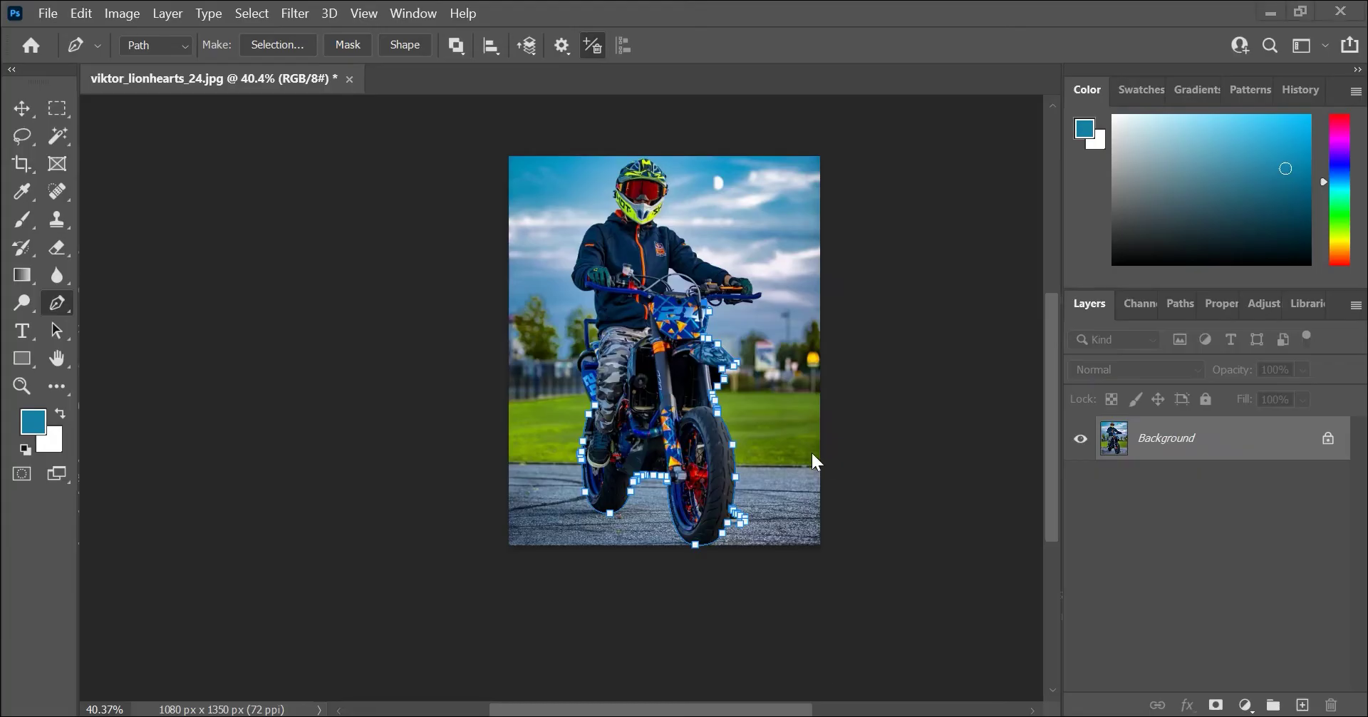
# - Zoom in and anchor the path up the bike front and along the handlebar's lower edge
pyautogui.scroll(3, 717, 305)
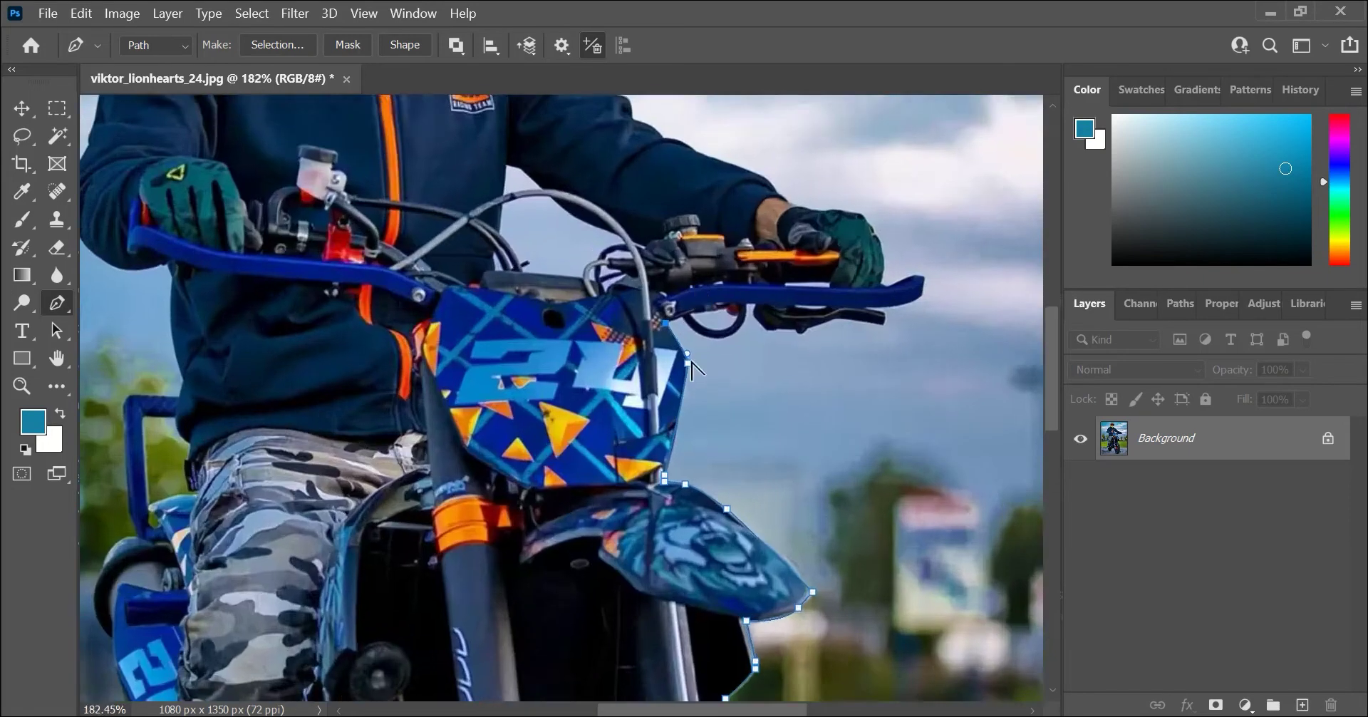
pyautogui.scroll(3, 684, 296)
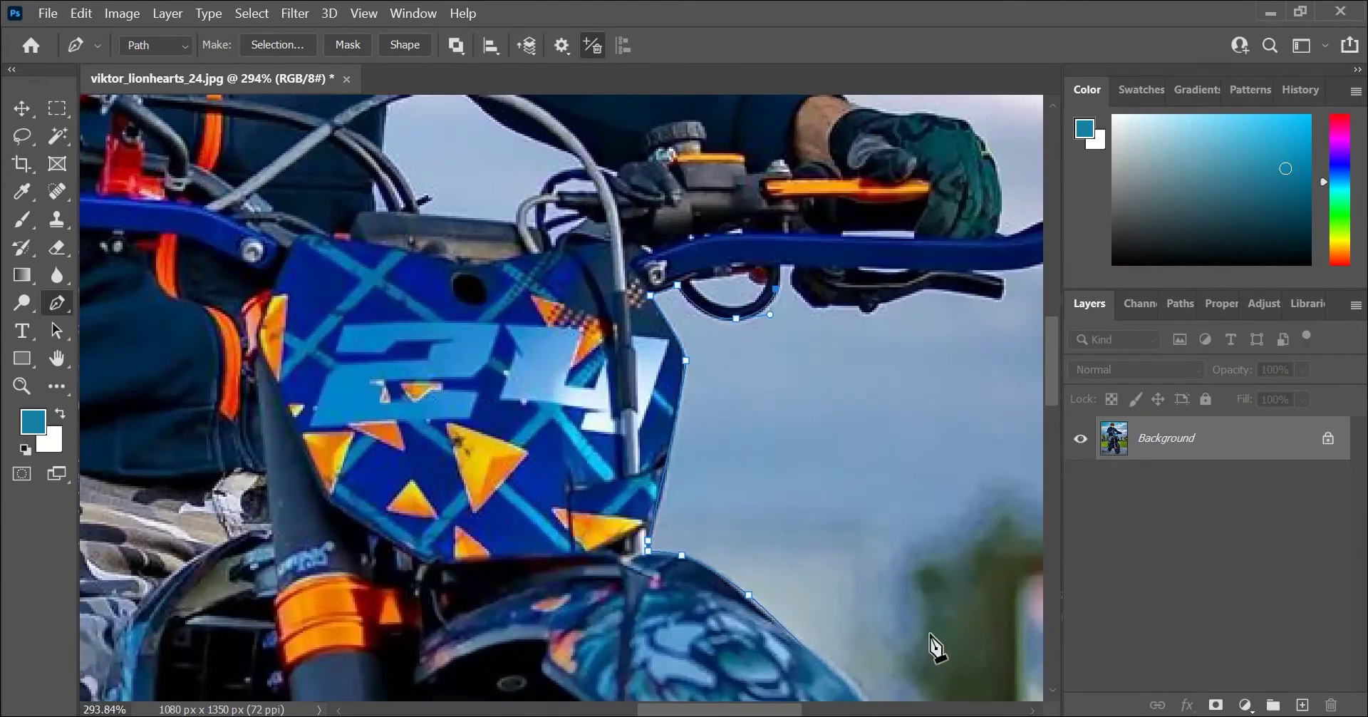
pyautogui.click(780, 263)
pyautogui.scroll(2, 833, 306)
pyautogui.scroll(3, 848, 275)
pyautogui.click(820, 381)
pyautogui.click(913, 381)
pyautogui.click(928, 382)
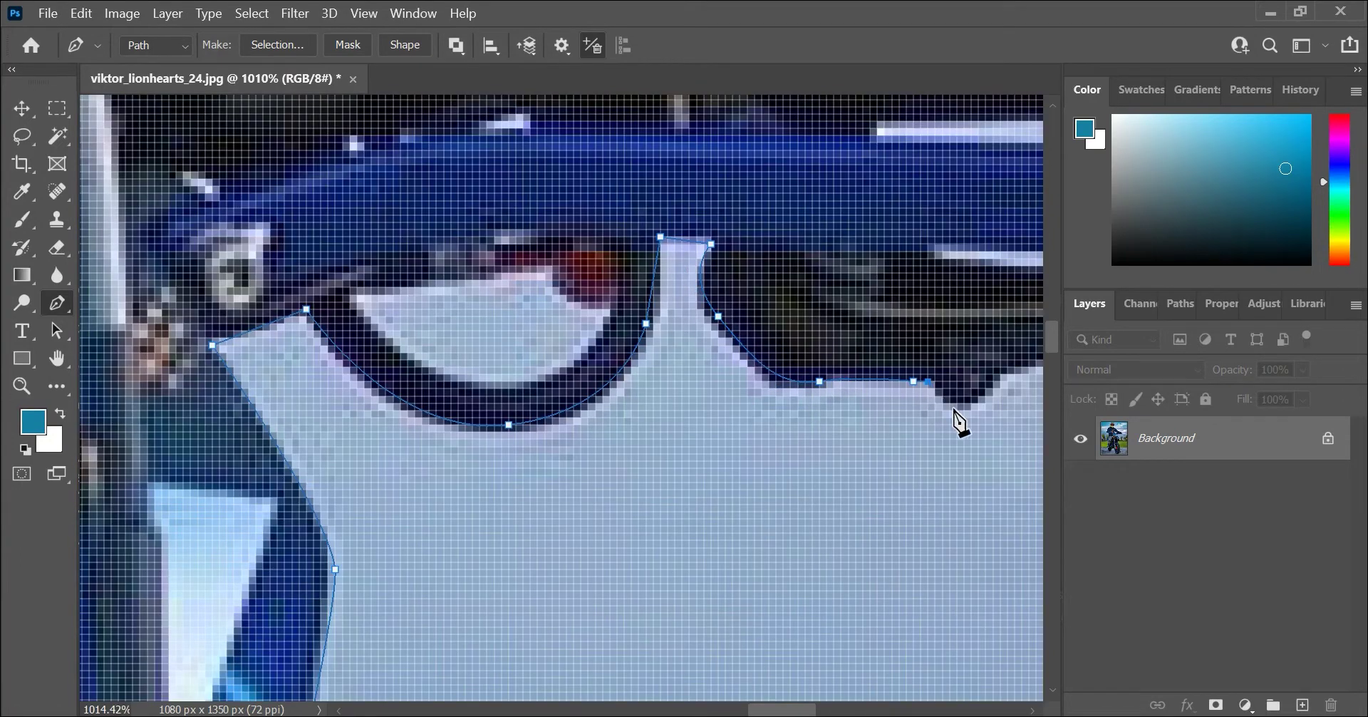
pyautogui.scroll(-2, 794, 378)
pyautogui.scroll(1, 769, 385)
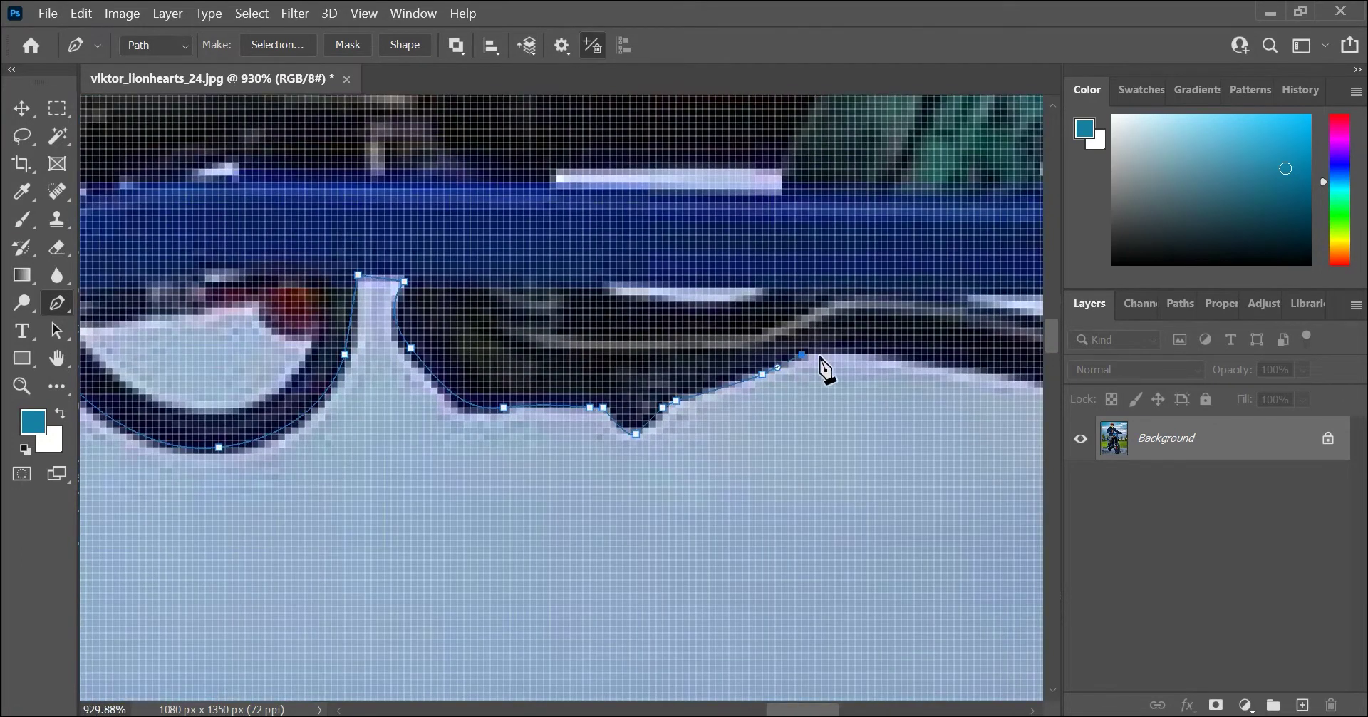
# - Trace under the brake lever with a curved anchor and around the lever's end
pyautogui.click(855, 348)
pyautogui.scroll(-3, 641, 396)
pyautogui.scroll(2, 639, 369)
pyautogui.moveTo(623, 364); pyautogui.dragTo(635, 362)
pyautogui.click(684, 363)
pyautogui.click(689, 335)
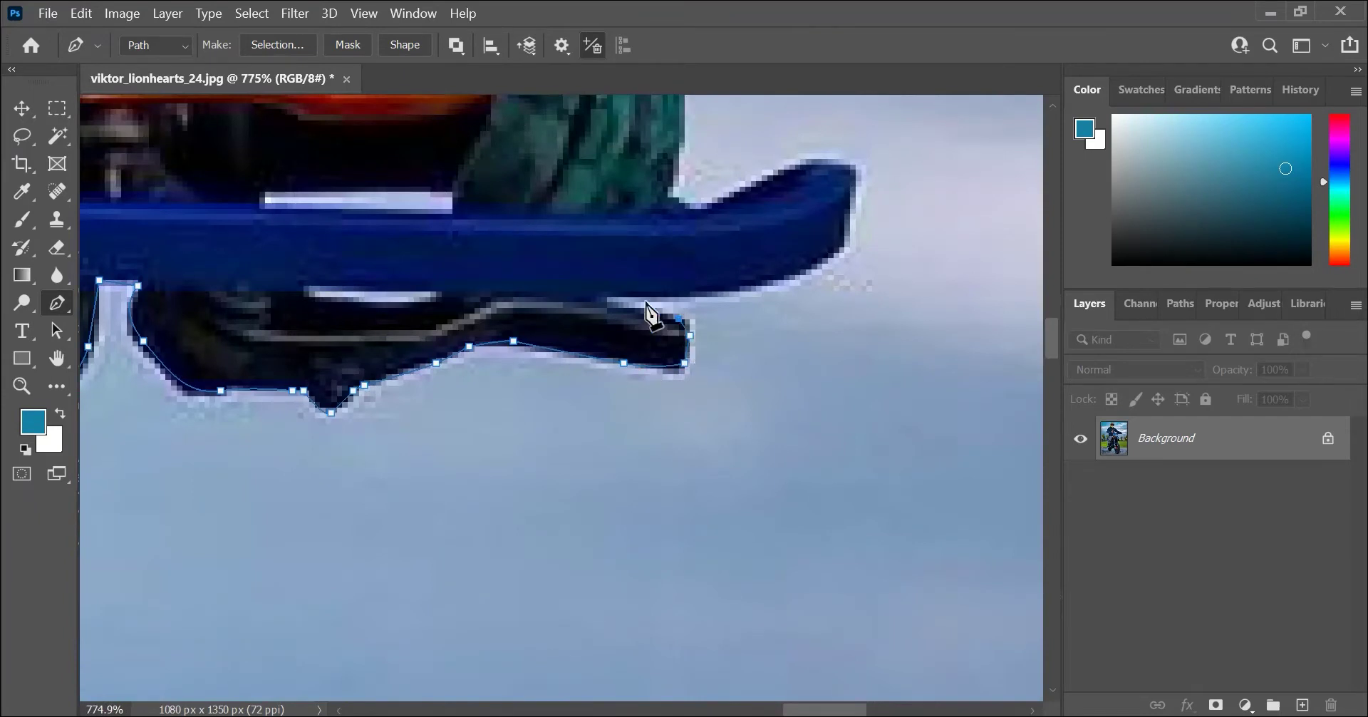
pyautogui.click(618, 308)
# - Trace under the blue handlebar, around its end and back along its upper edge to the glove
pyautogui.click(585, 296)
pyautogui.click(728, 291)
pyautogui.click(845, 246)
pyautogui.click(839, 158)
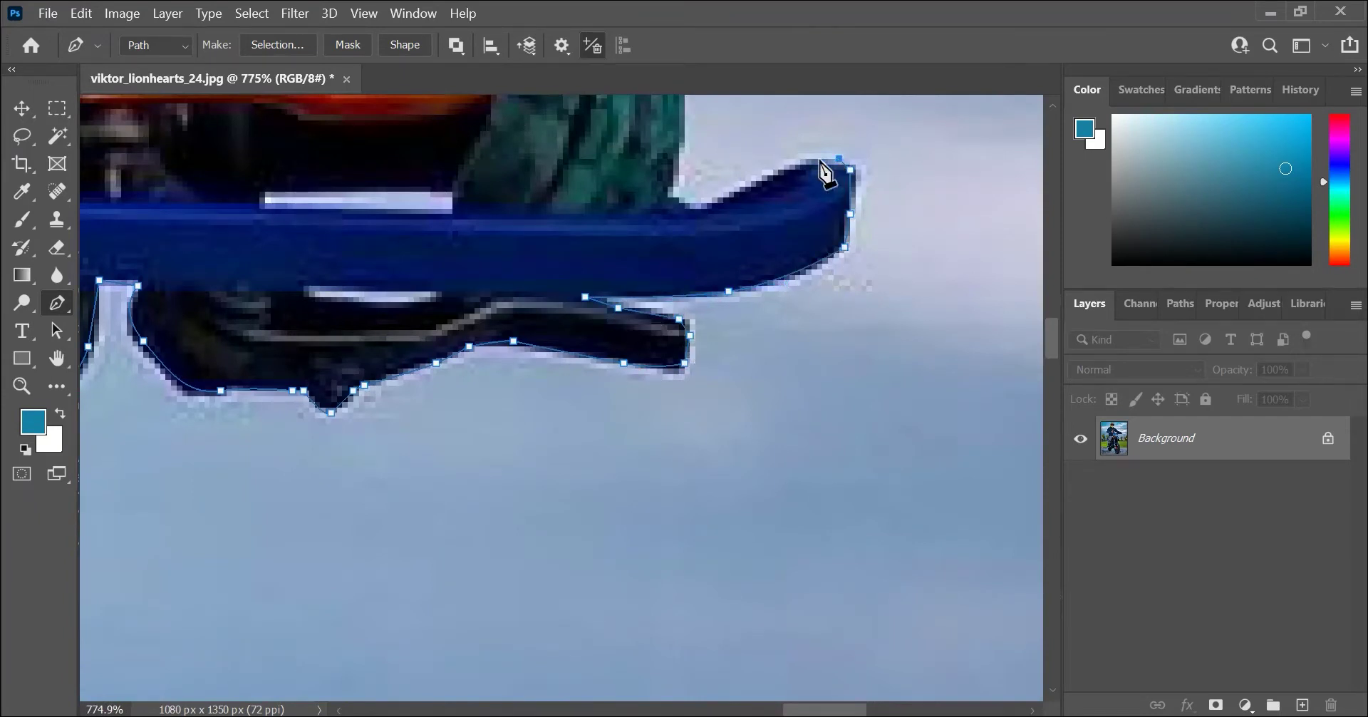
pyautogui.click(784, 175)
pyautogui.click(723, 203)
pyautogui.click(684, 209)
pyautogui.click(662, 197)
# - Anchor the path along the glove's right edge and top, then up to the sleeve
pyautogui.scroll(3, 662, 230)
pyautogui.click(673, 207)
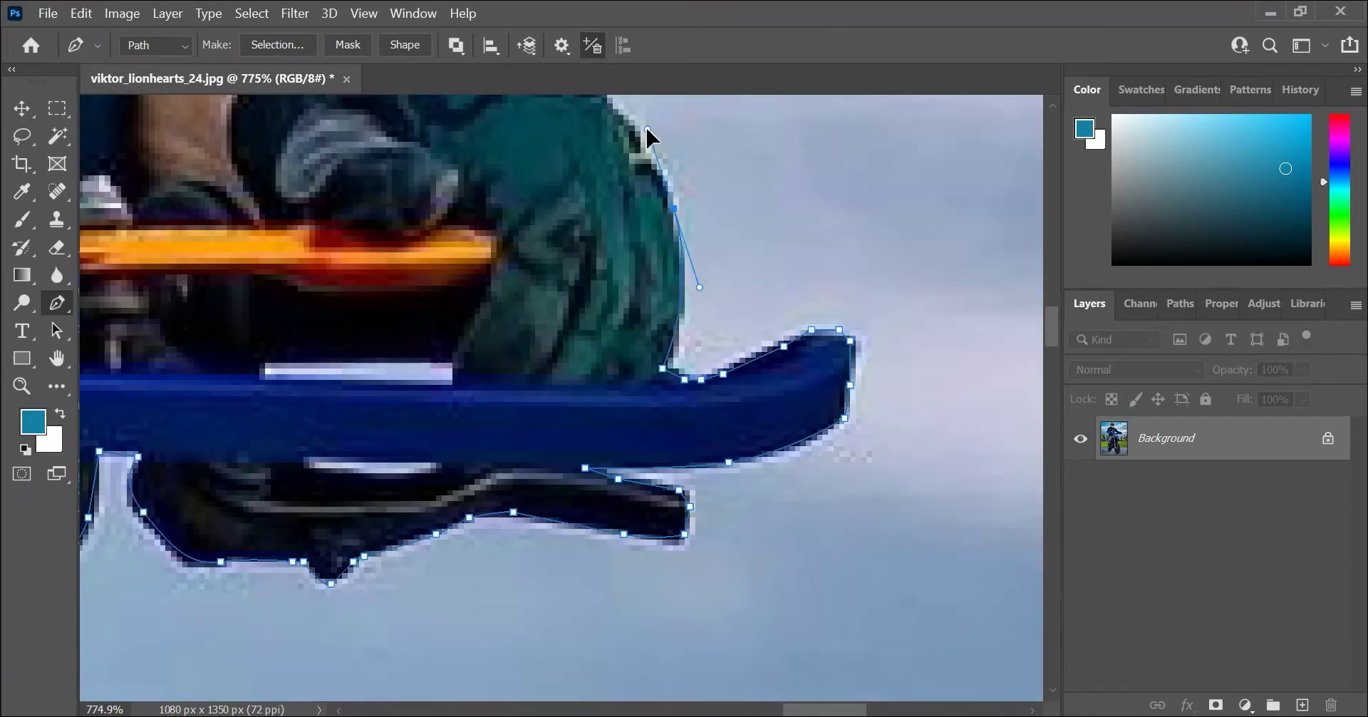
pyautogui.scroll(2, 645, 132)
pyautogui.click(585, 212)
pyautogui.click(508, 196)
pyautogui.click(469, 190)
pyautogui.click(419, 196)
pyautogui.click(374, 184)
pyautogui.click(331, 180)
pyautogui.click(292, 167)
pyautogui.click(265, 152)
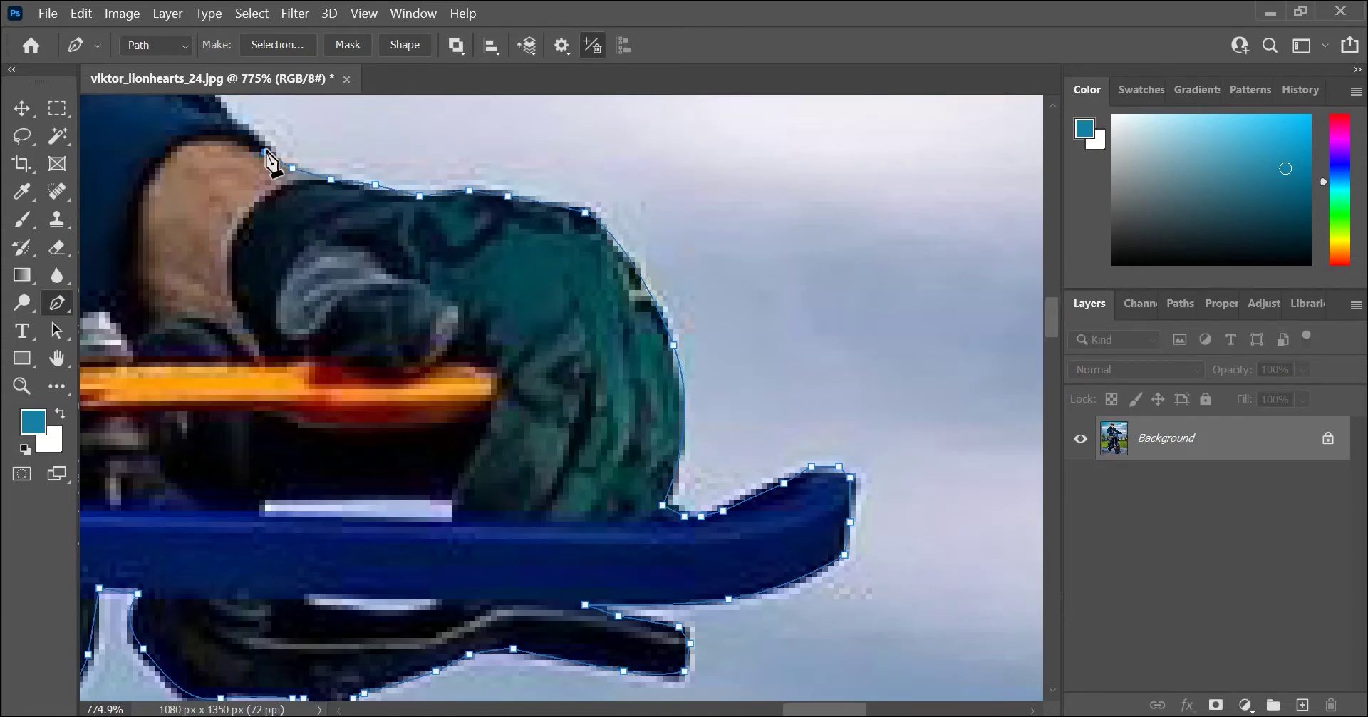
pyautogui.scroll(-1, 461, 335)
# - Trace the sleeve's upper edge, undoing a misplaced curved anchor
pyautogui.click(449, 303)
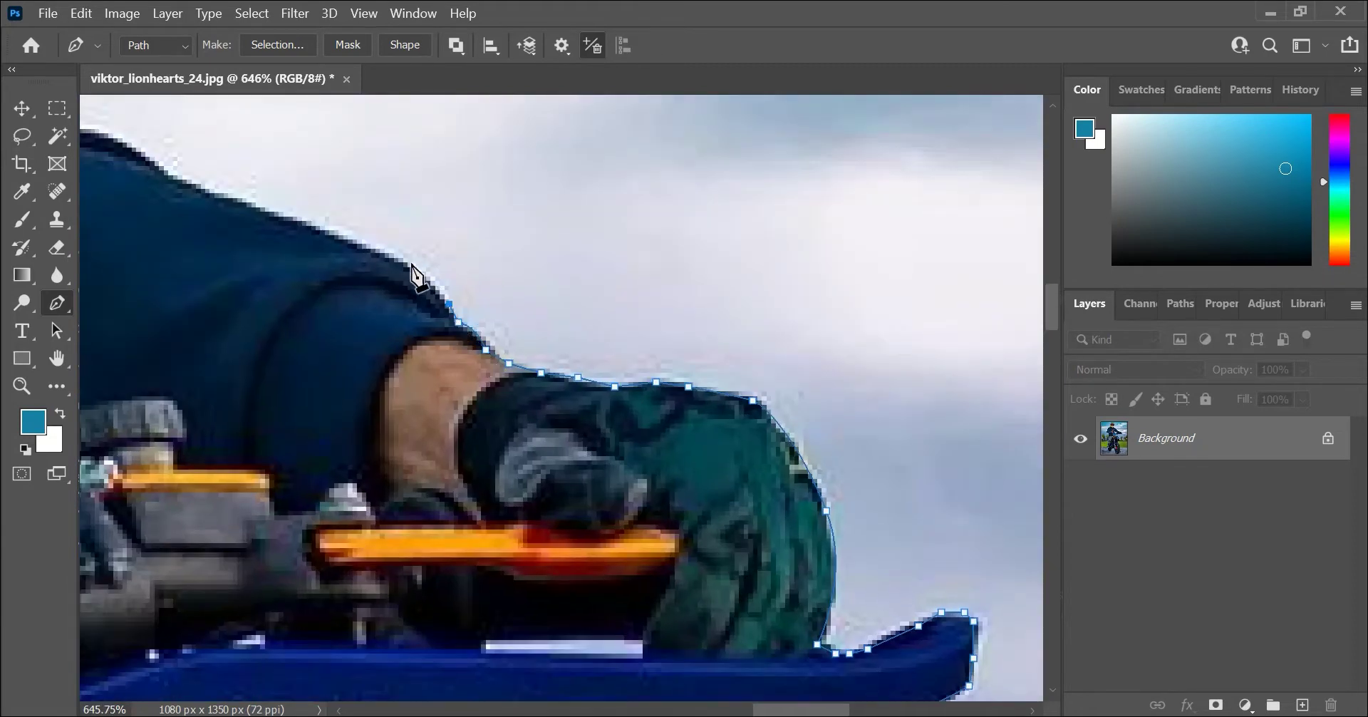
pyautogui.scroll(-1, 814, 360)
pyautogui.click(538, 268)
pyautogui.click(509, 248)
pyautogui.click(446, 214)
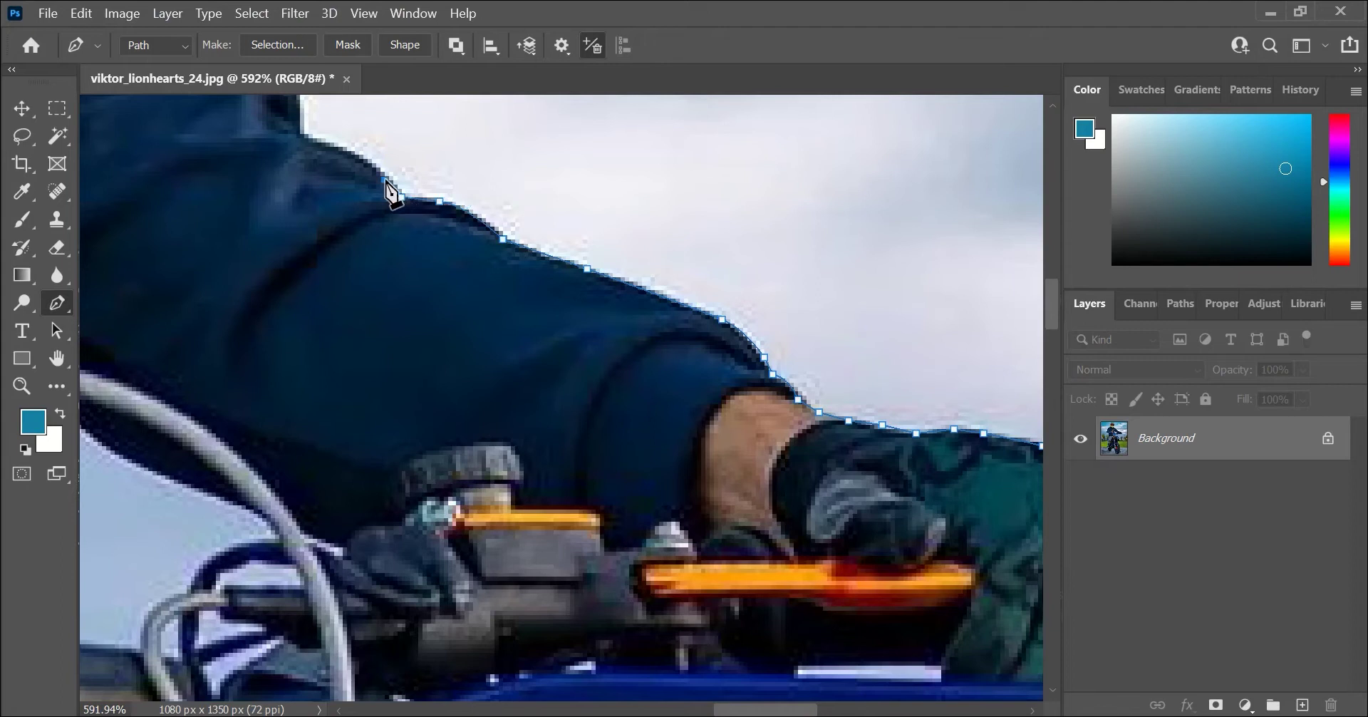
pyautogui.moveTo(388, 190); pyautogui.dragTo(578, 430)
pyautogui.scroll(1, 561, 417)
pyautogui.hotkey('ctrl', 'z')
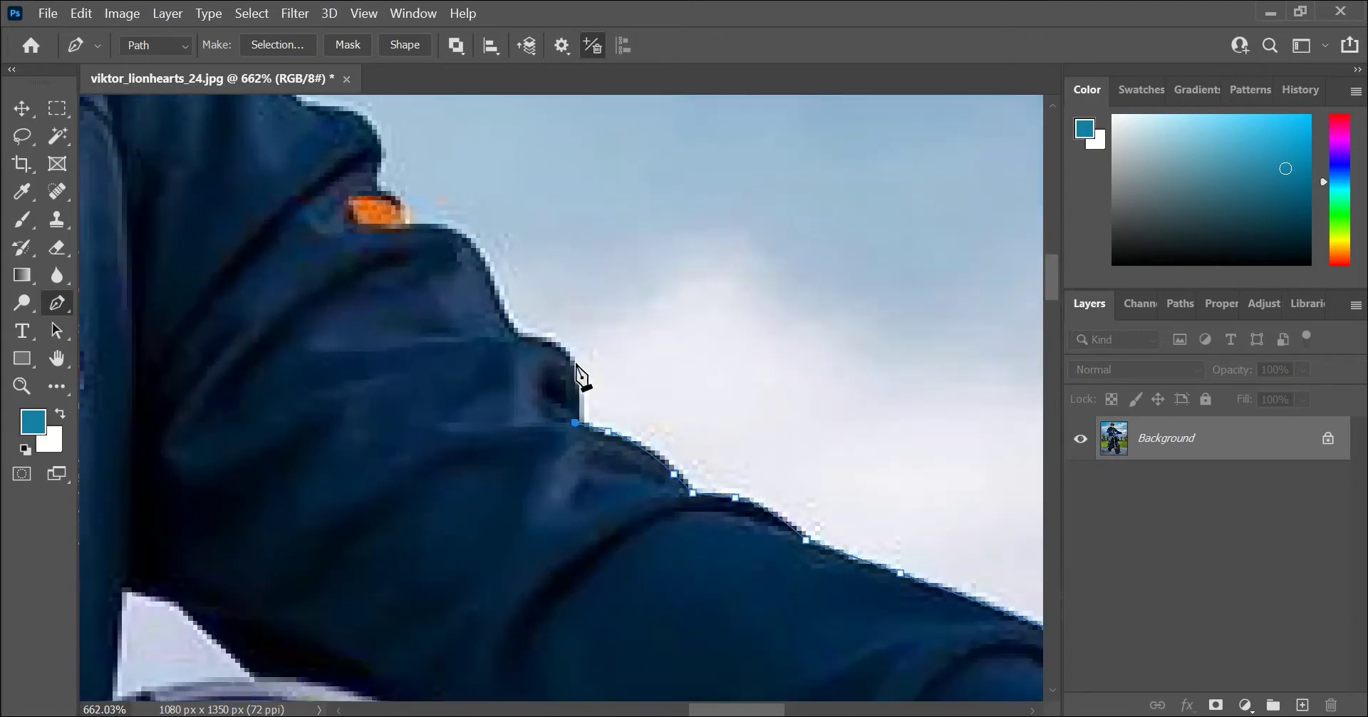
# - Re-trace the arm edge upward, curving the last segment to follow the sleeve
pyautogui.click(565, 355)
pyautogui.click(517, 337)
pyautogui.click(485, 271)
pyautogui.click(476, 248)
pyautogui.click(435, 230)
pyautogui.moveTo(434, 229); pyautogui.dragTo(396, 203)
pyautogui.scroll(-2, 381, 174)
pyautogui.scroll(2, 568, 436)
# - Trace the arm's outline with a curved anchor and continue up the shoulder edge
pyautogui.moveTo(593, 420); pyautogui.dragTo(563, 406)
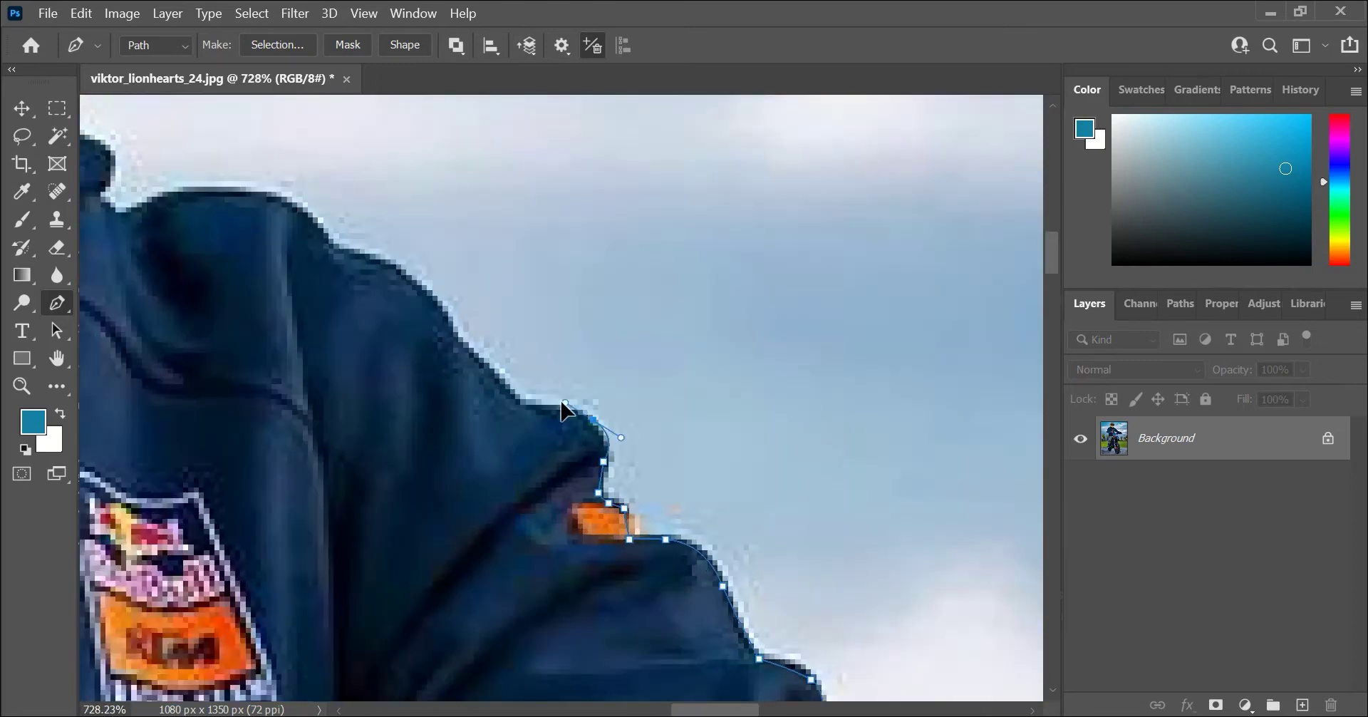
pyautogui.click(536, 405)
pyautogui.click(510, 393)
pyautogui.click(447, 325)
pyautogui.click(343, 253)
pyautogui.click(300, 215)
pyautogui.click(271, 196)
pyautogui.scroll(-1, 613, 330)
# - Anchor the path over the shoulder top and along the collar to the helmet's chin guard
pyautogui.click(433, 296)
pyautogui.click(401, 308)
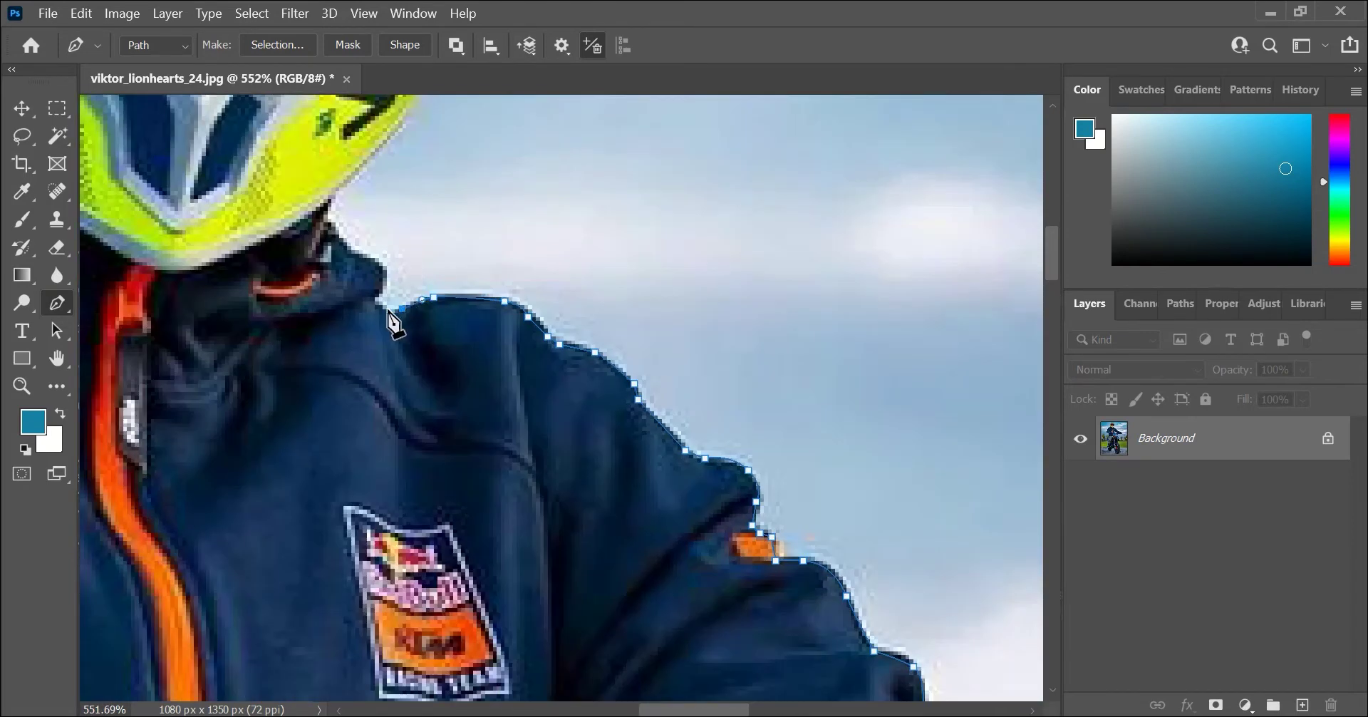
pyautogui.click(376, 295)
pyautogui.click(384, 282)
pyautogui.click(383, 269)
pyautogui.click(367, 253)
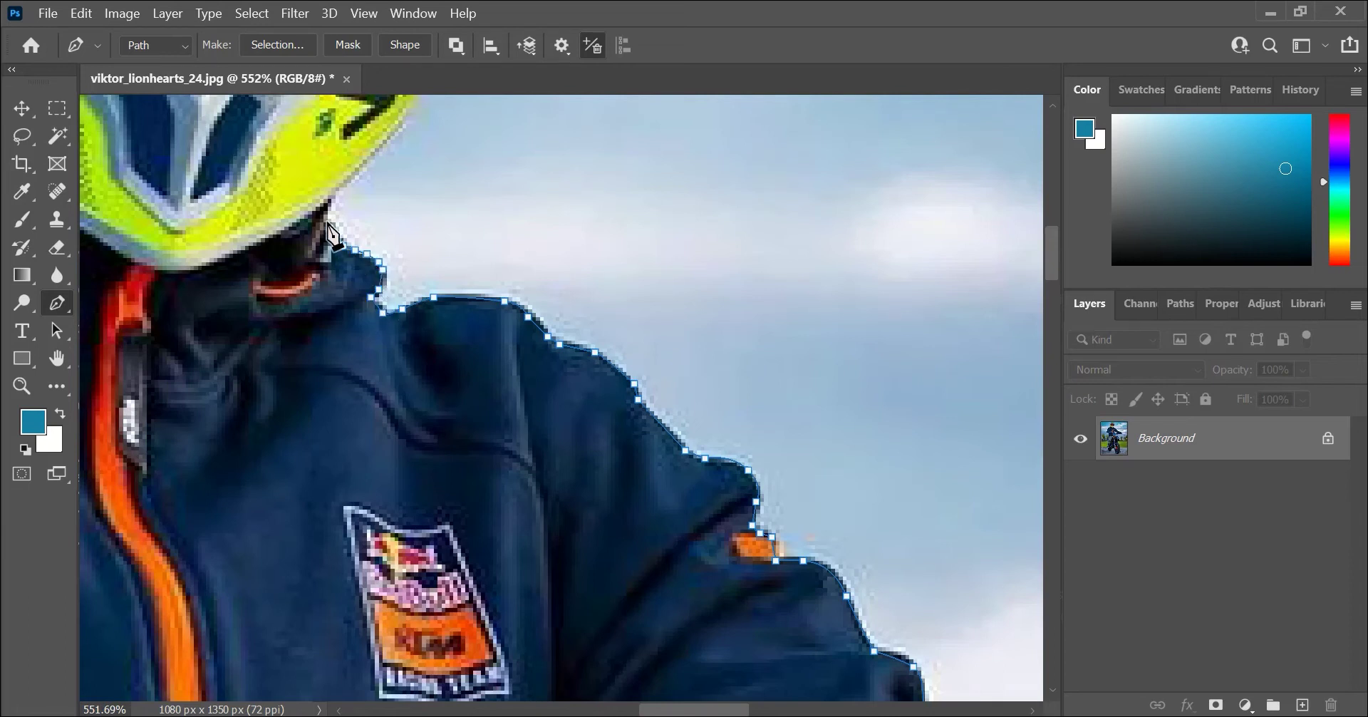
pyautogui.scroll(2, 506, 308)
pyautogui.click(425, 206)
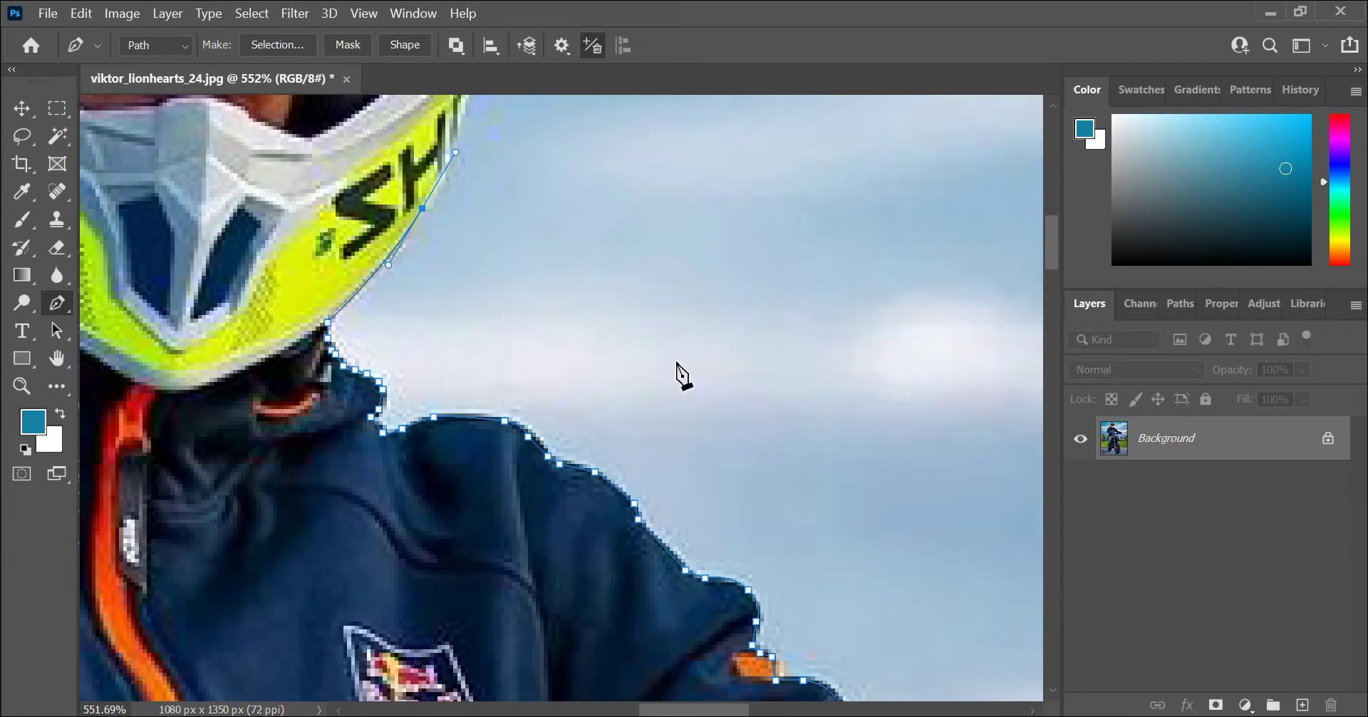
pyautogui.scroll(2, 601, 378)
pyautogui.scroll(2, 553, 434)
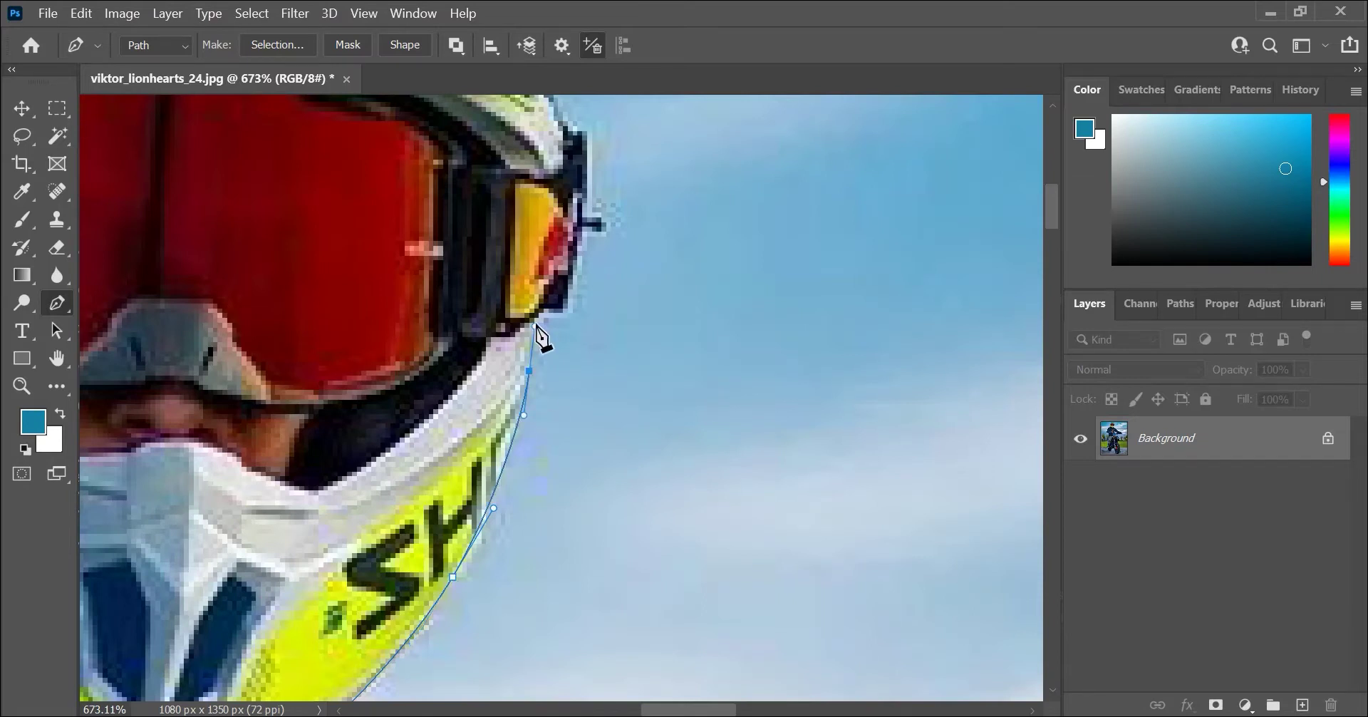
# - Trace from the goggle edge up the helmet's right side and curve over its top and left crown
pyautogui.moveTo(540, 318); pyautogui.dragTo(544, 308)
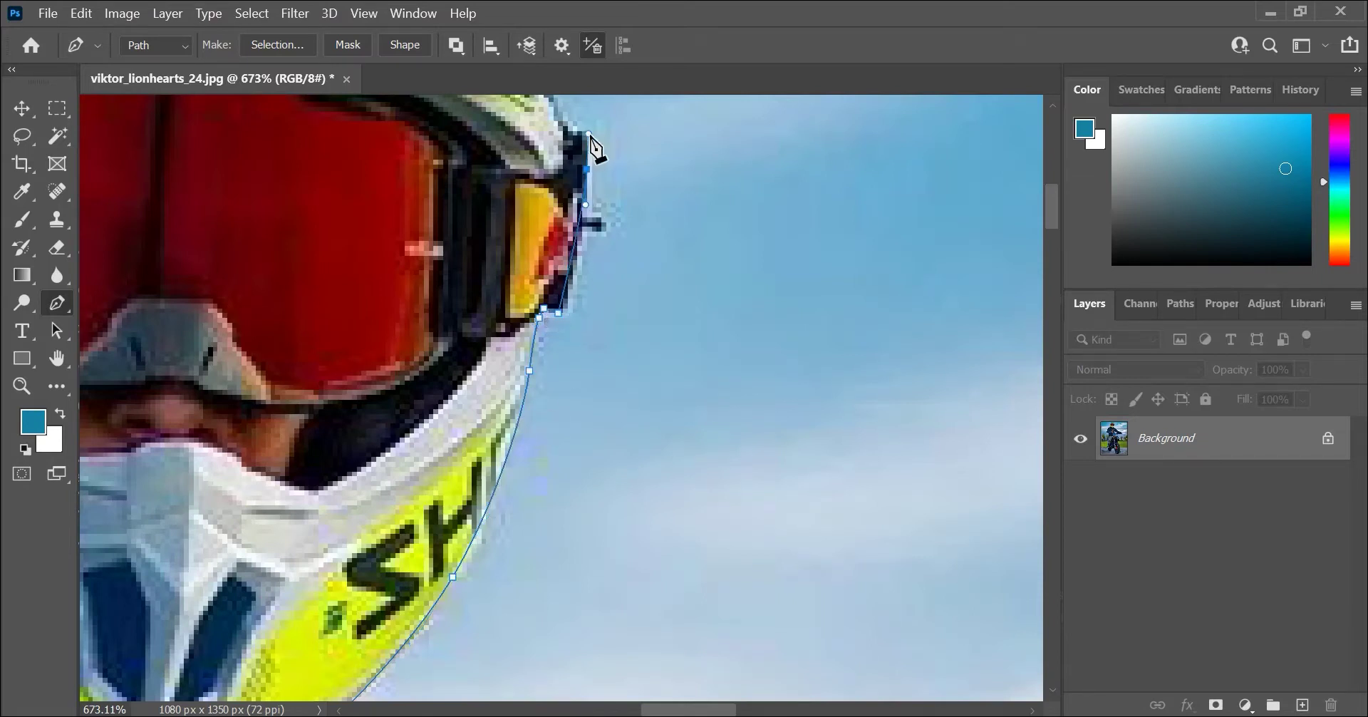
pyautogui.click(564, 116)
pyautogui.scroll(2, 630, 410)
pyautogui.scroll(2, 630, 417)
pyautogui.click(548, 280)
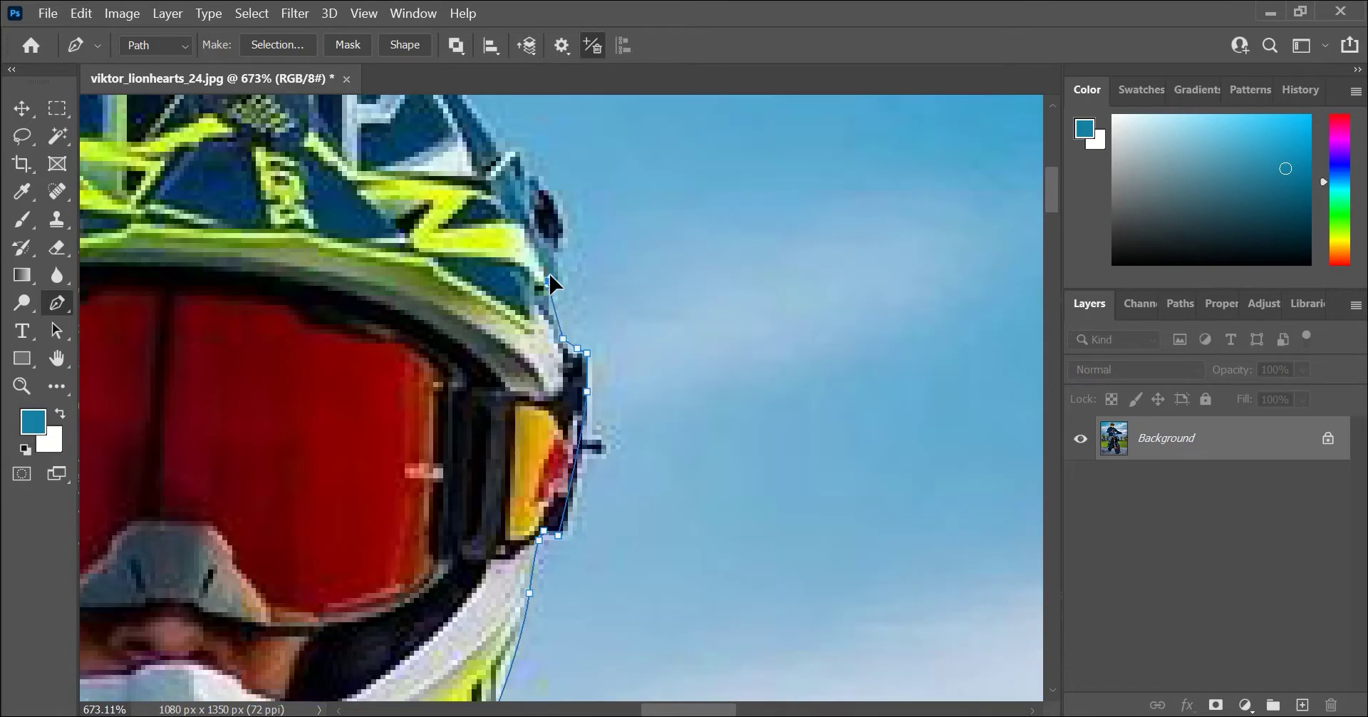
pyautogui.scroll(-3, 518, 163)
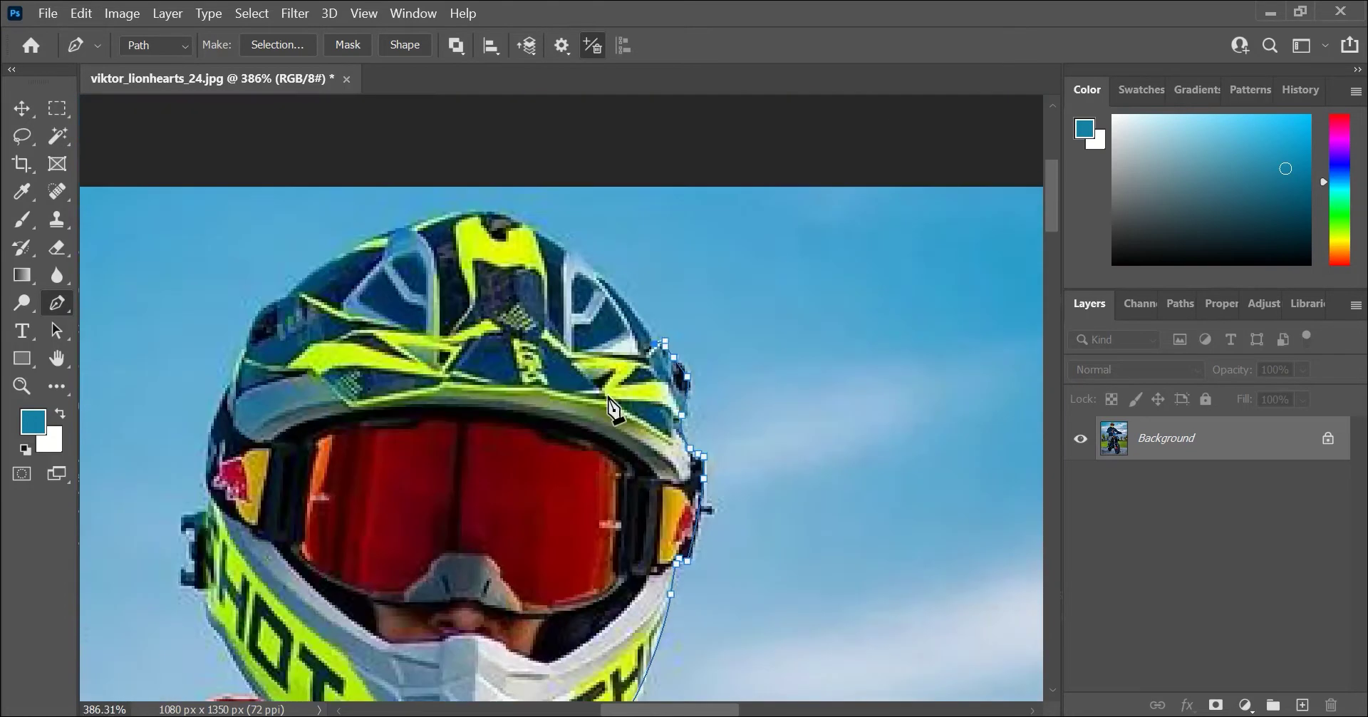
pyautogui.scroll(2, 545, 281)
pyautogui.moveTo(483, 234); pyautogui.dragTo(360, 178)
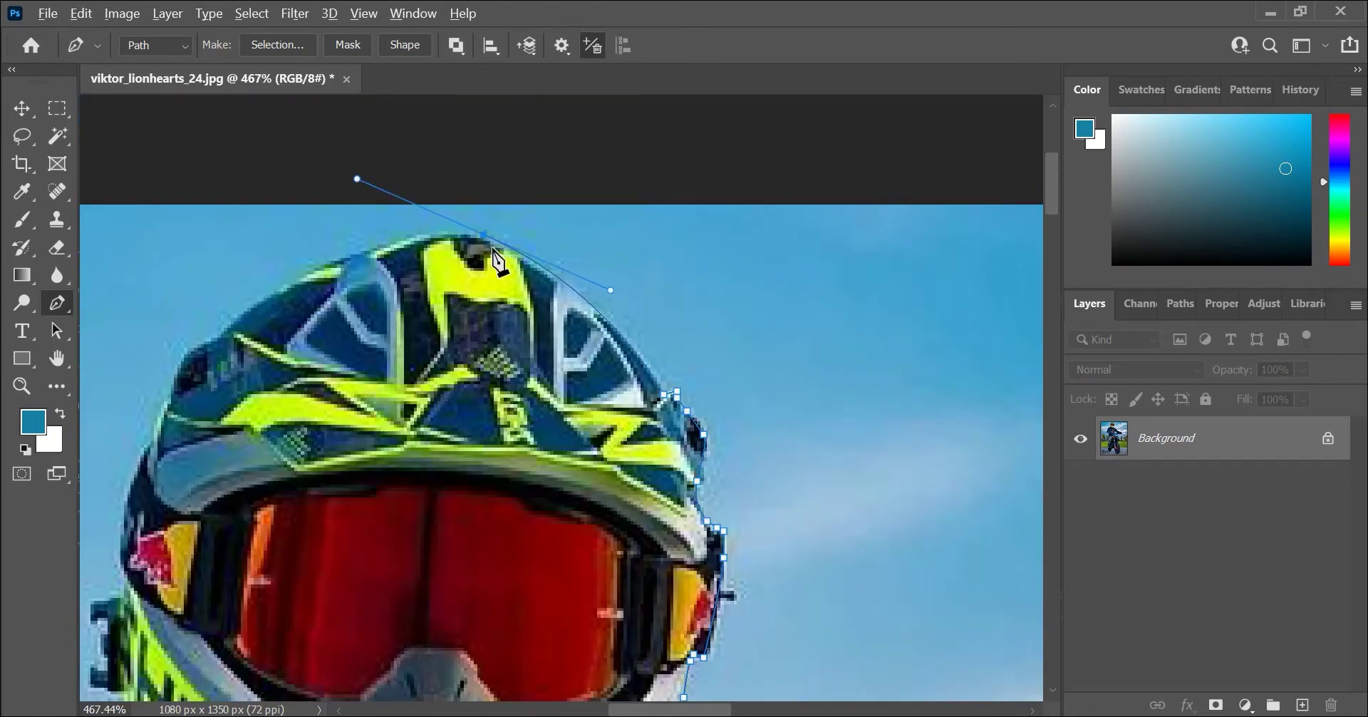
pyautogui.moveTo(317, 272); pyautogui.dragTo(257, 305)
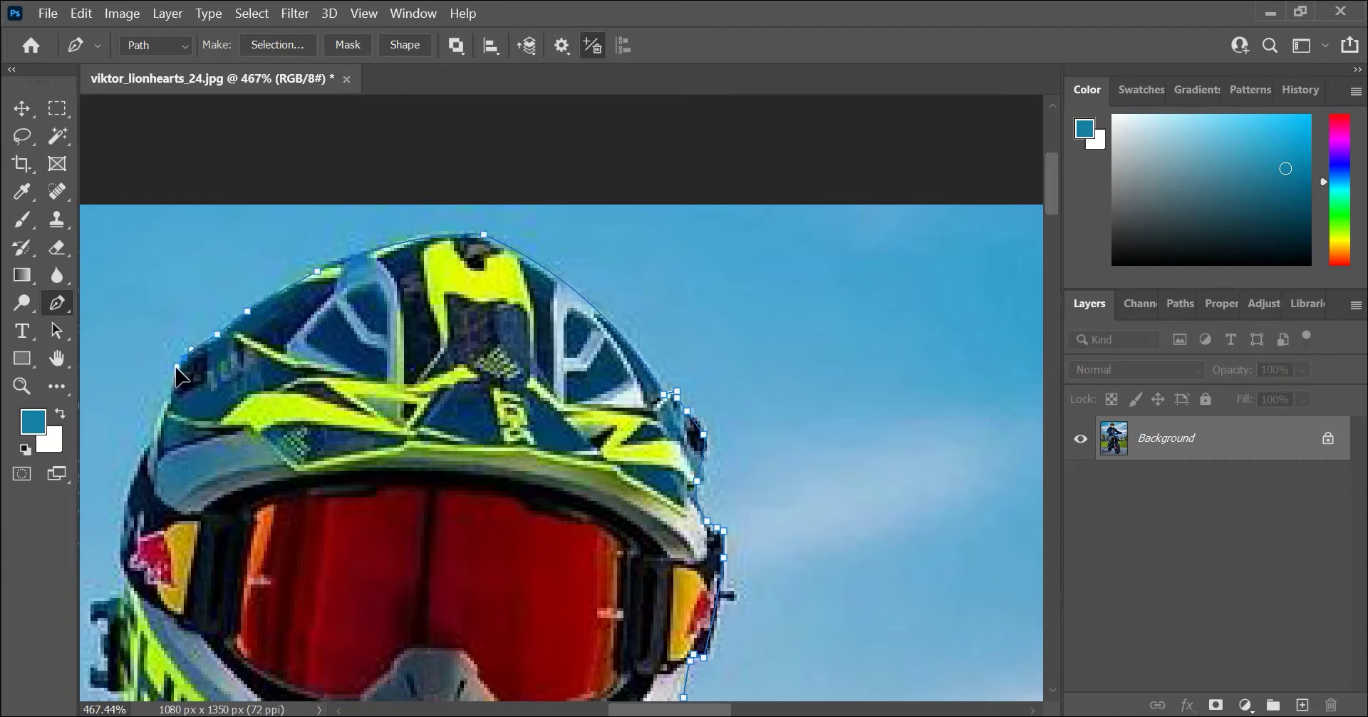
# - Curve the path down the helmet's left edge and along the hood and left shoulder
pyautogui.moveTo(151, 430); pyautogui.dragTo(137, 453)
pyautogui.scroll(-3, 127, 549)
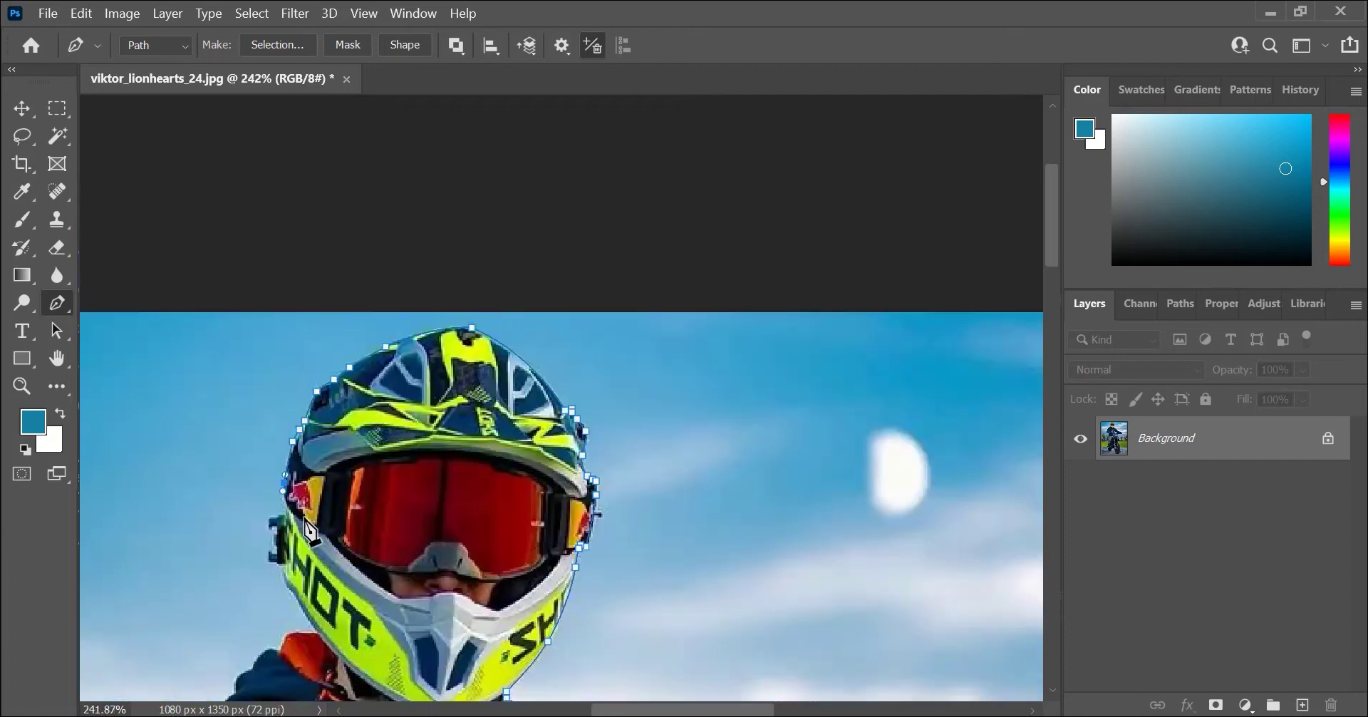
pyautogui.scroll(2, 278, 431)
pyautogui.click(278, 483)
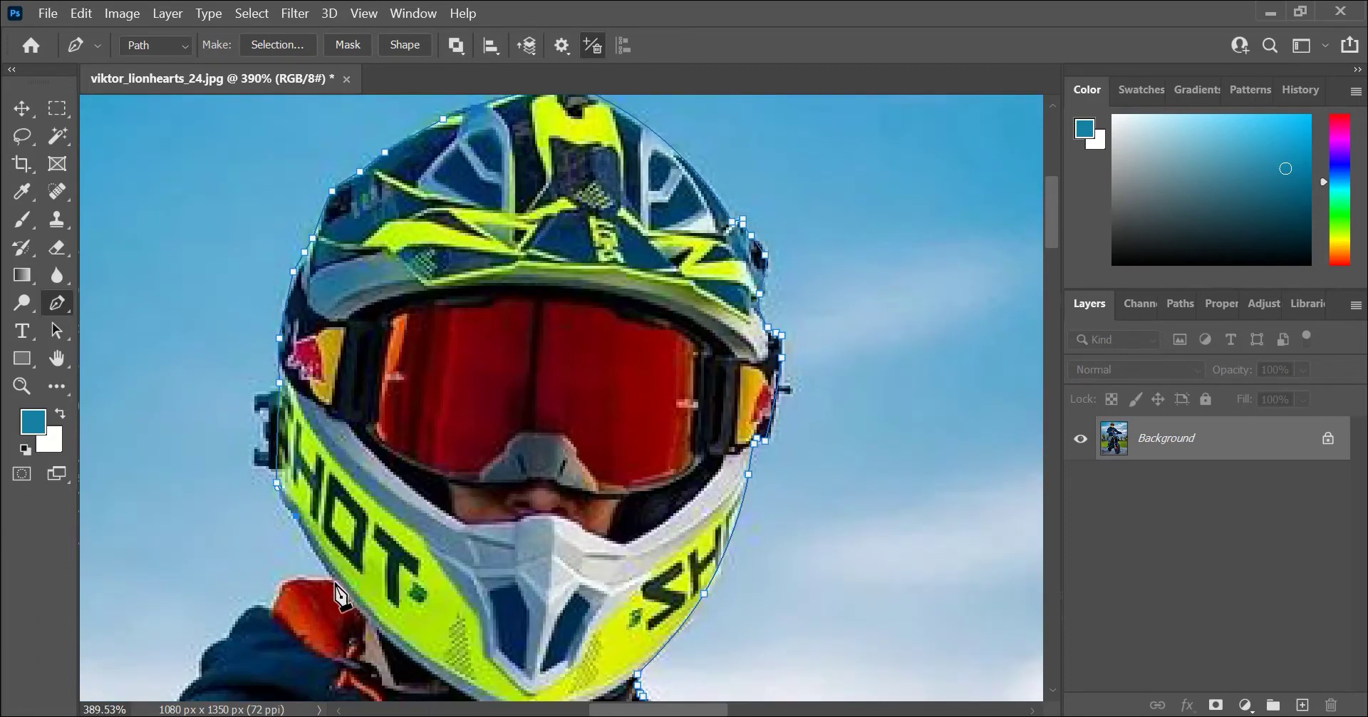
pyautogui.click(257, 603)
pyautogui.click(235, 627)
pyautogui.click(226, 641)
pyautogui.moveTo(212, 670); pyautogui.dragTo(214, 550)
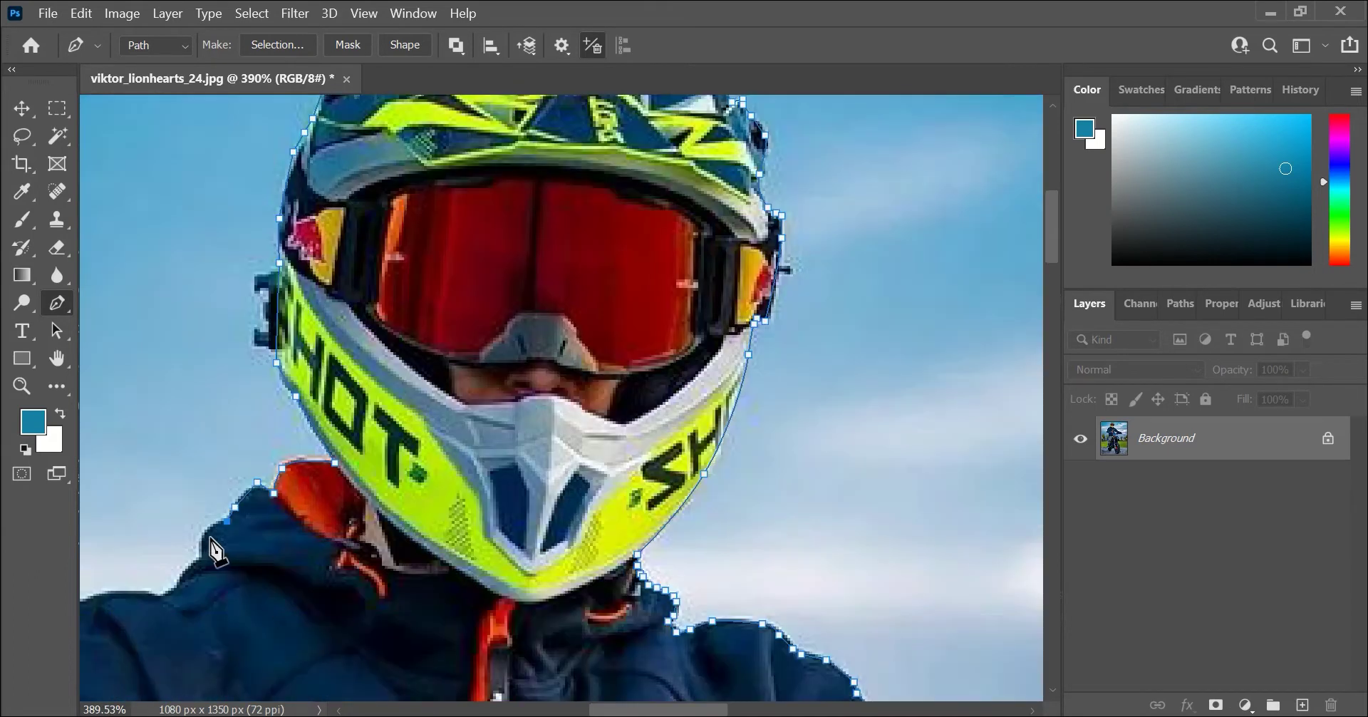
pyautogui.click(198, 556)
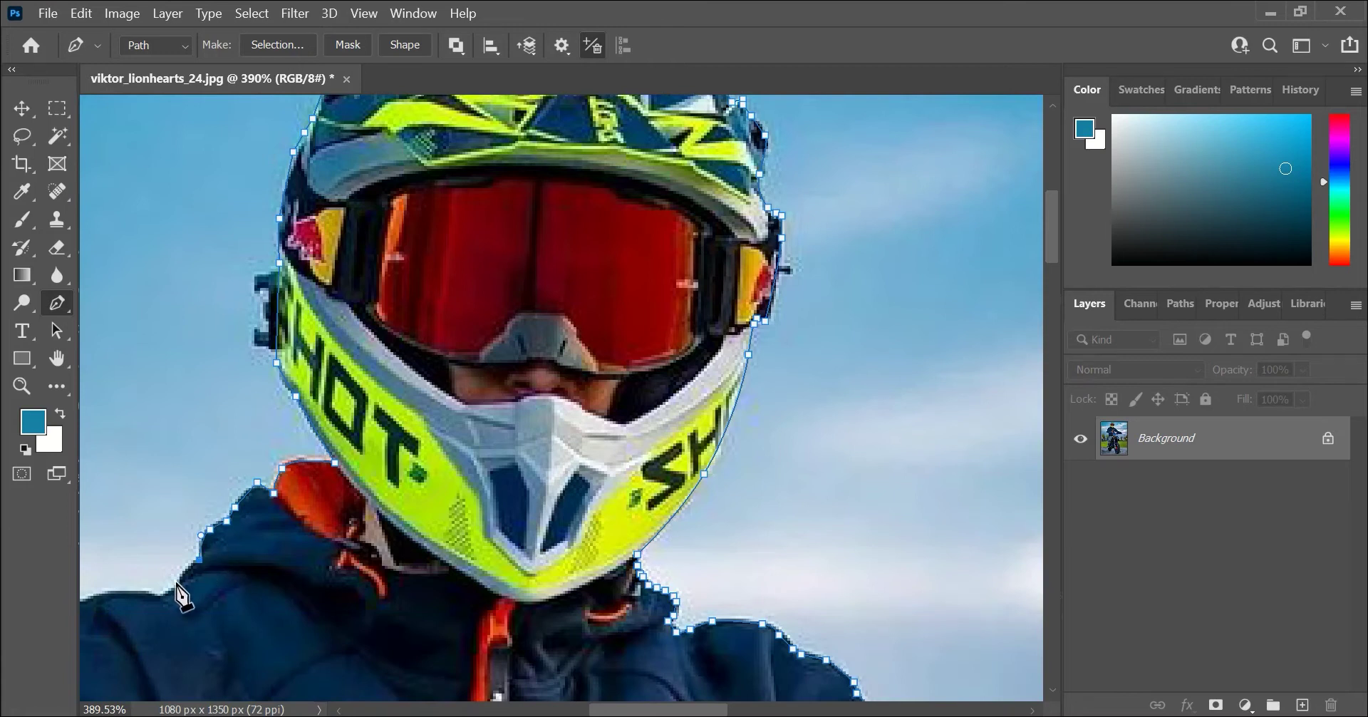
# - Curve over the shoulder top and anchor down the arm's outer edge to the lower sleeve
pyautogui.keyDown('alt'); pyautogui.scroll(-3, 178, 602); pyautogui.keyUp('alt')
pyautogui.scroll(-2, 285, 499)
pyautogui.scroll(-2, 357, 427)
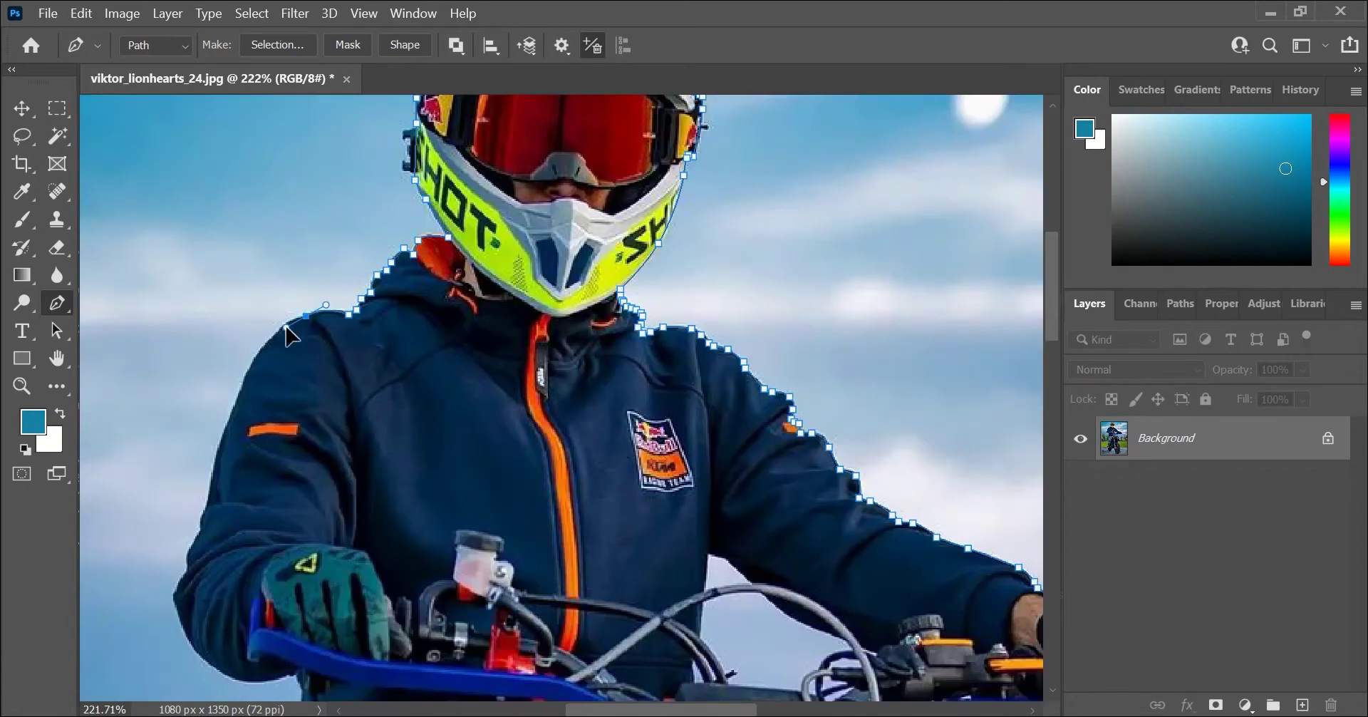
pyautogui.keyDown('alt'); pyautogui.scroll(-3, 512, 353); pyautogui.keyUp('alt')
pyautogui.scroll(2, 510, 351)
pyautogui.scroll(2, 511, 350)
pyautogui.scroll(1, 525, 296)
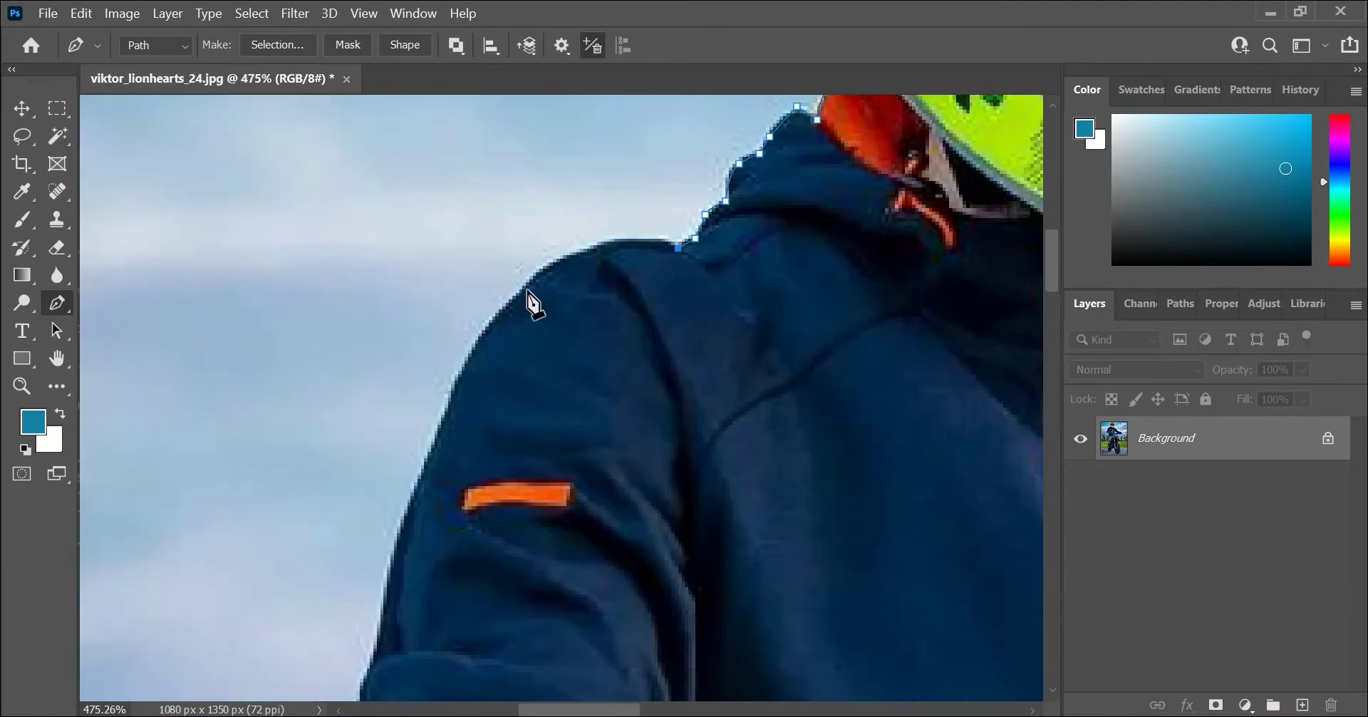
pyautogui.moveTo(525, 296); pyautogui.dragTo(462, 371)
pyautogui.click(441, 413)
pyautogui.scroll(-3, 442, 465)
pyautogui.click(387, 464)
pyautogui.click(366, 552)
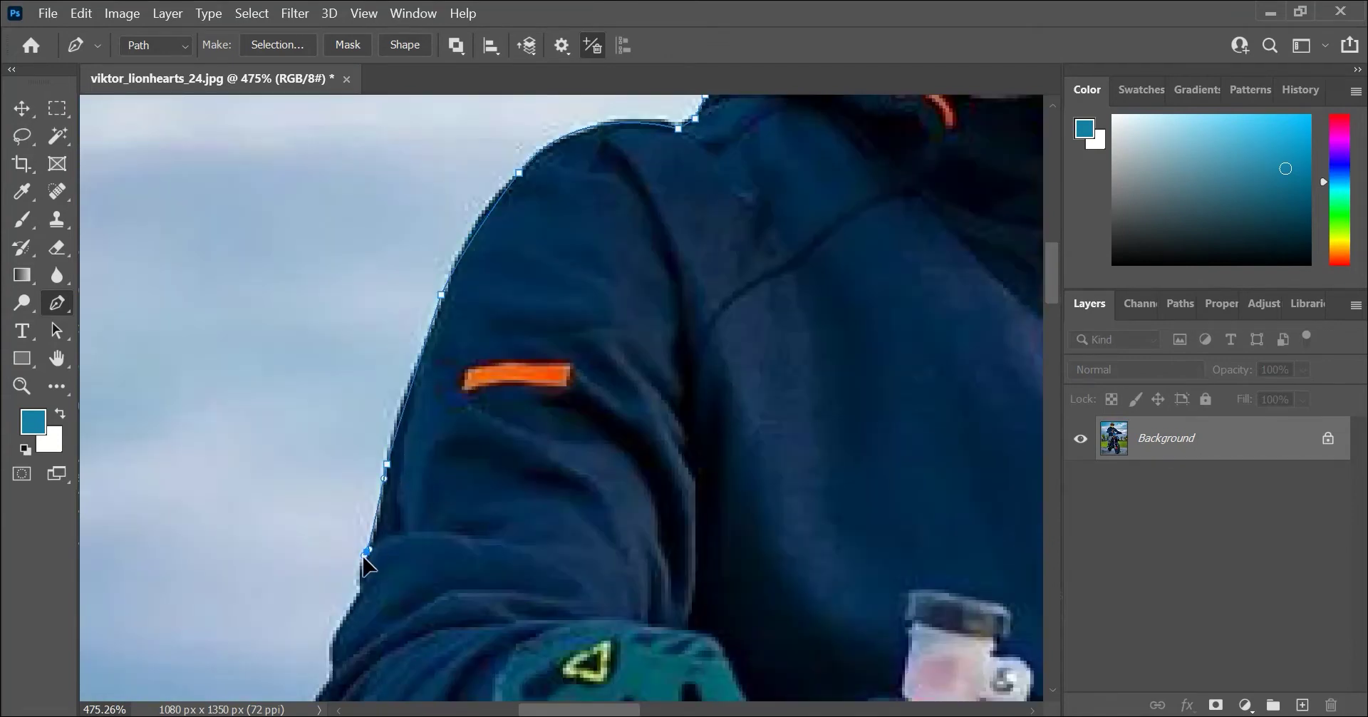
pyautogui.click(363, 589)
# - Trace the sleeve to the glove, curving around the glove's bottom and back down the forearm
pyautogui.scroll(-3, 503, 503)
pyautogui.keyDown('alt'); pyautogui.scroll(2, 482, 543); pyautogui.keyUp('alt')
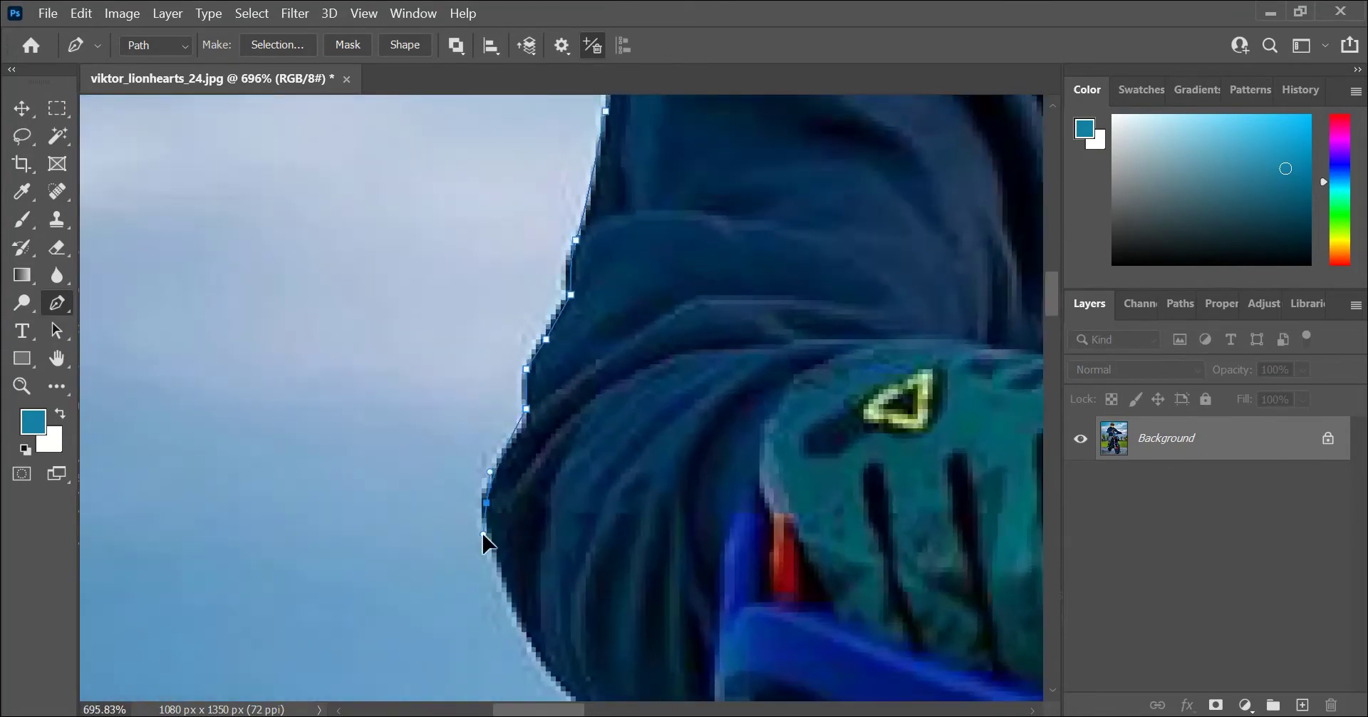
pyautogui.scroll(-2, 482, 543)
pyautogui.click(620, 610)
pyautogui.moveTo(836, 636); pyautogui.dragTo(918, 612)
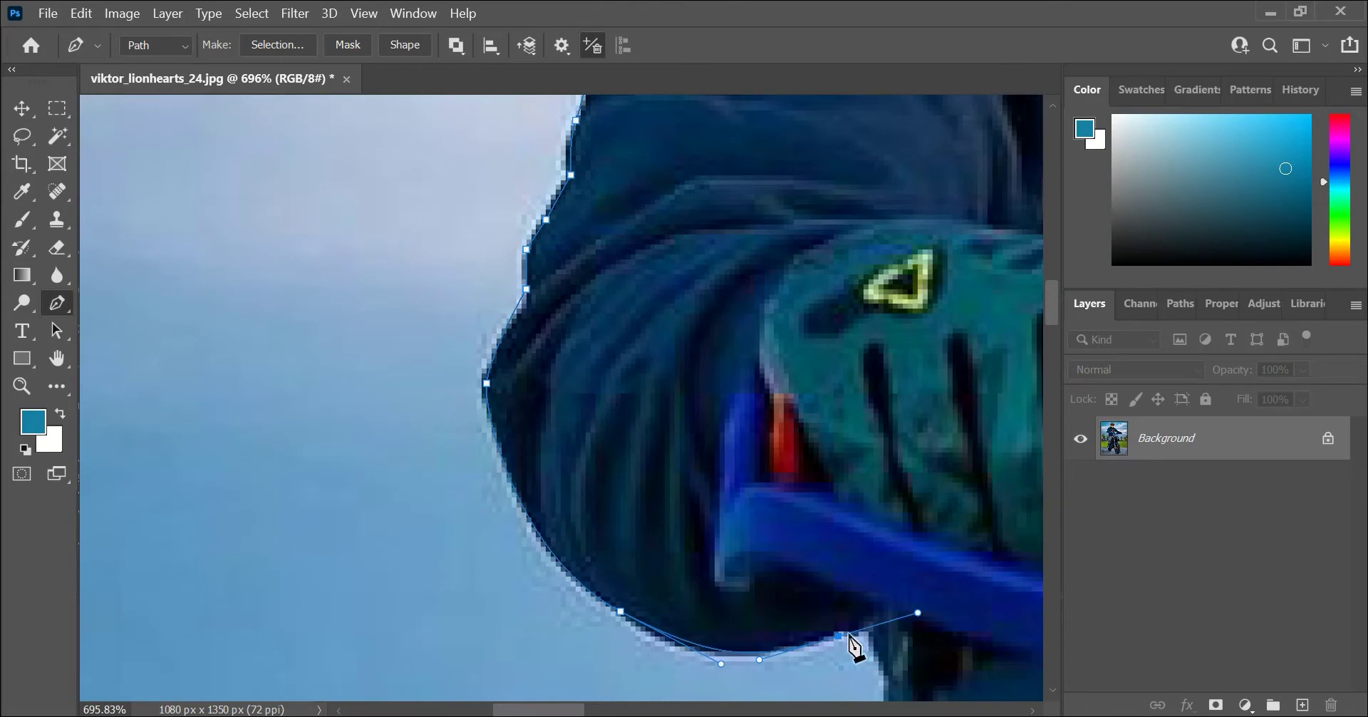
pyautogui.keyDown('alt'); pyautogui.scroll(-5, 870, 645); pyautogui.keyUp('alt')
pyautogui.keyDown('alt'); pyautogui.scroll(4, 923, 443); pyautogui.keyUp('alt')
pyautogui.moveTo(880, 437); pyautogui.dragTo(878, 457)
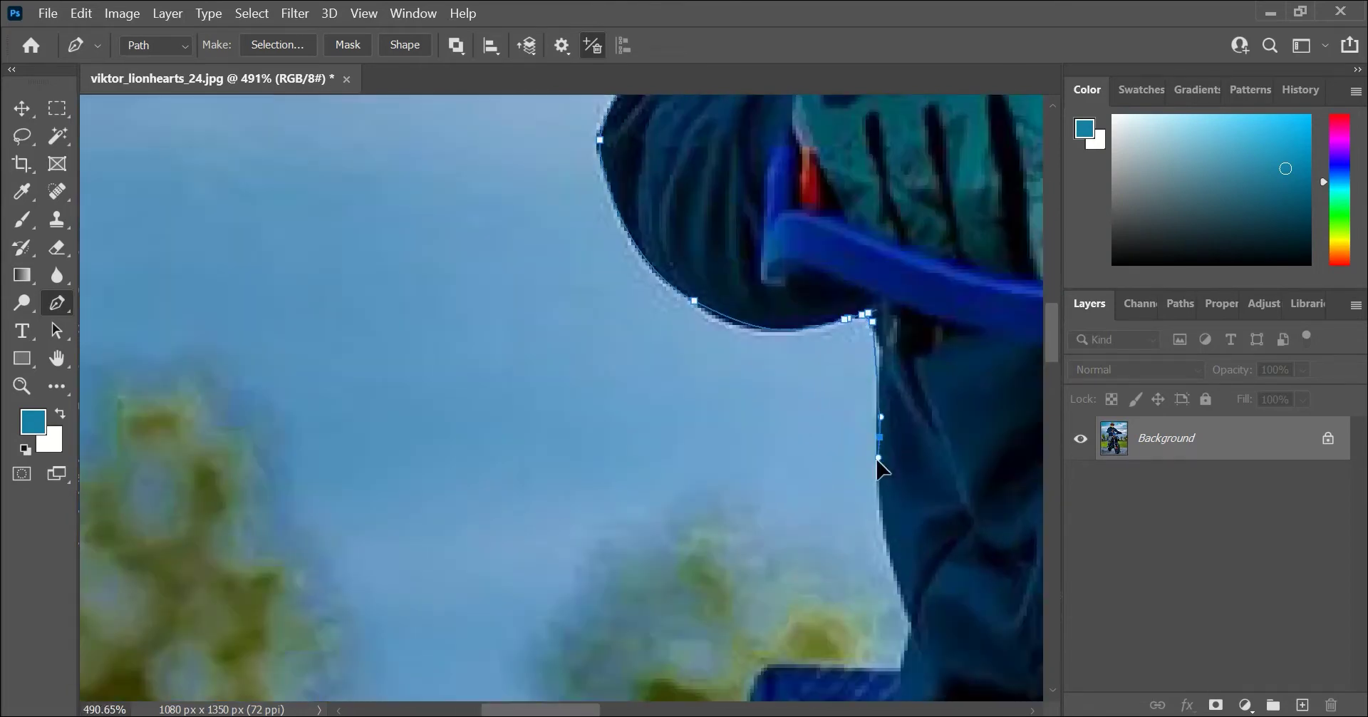
# - Anchor the path from the arm along the handlebar's outer corner and edge down to the front tyre
pyautogui.scroll(-3, 915, 634)
pyautogui.keyDown('alt'); pyautogui.scroll(-3, 903, 543); pyautogui.keyUp('alt')
pyautogui.keyDown('alt'); pyautogui.scroll(4, 867, 372); pyautogui.keyUp('alt')
pyautogui.click(656, 361)
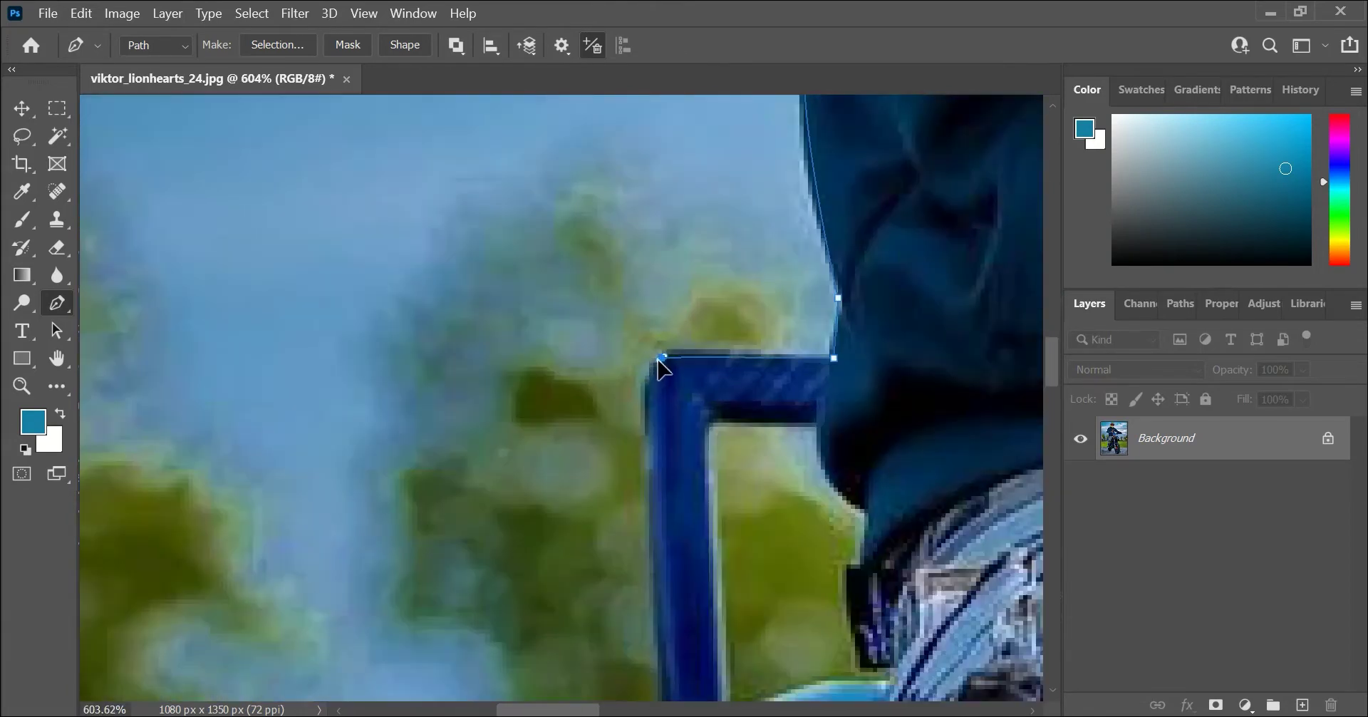
pyautogui.click(645, 399)
pyautogui.scroll(-2, 660, 459)
pyautogui.click(656, 460)
pyautogui.scroll(-3, 656, 460)
pyautogui.click(679, 555)
pyautogui.click(692, 597)
pyautogui.scroll(-4, 684, 619)
pyautogui.moveTo(601, 519); pyautogui.dragTo(572, 562)
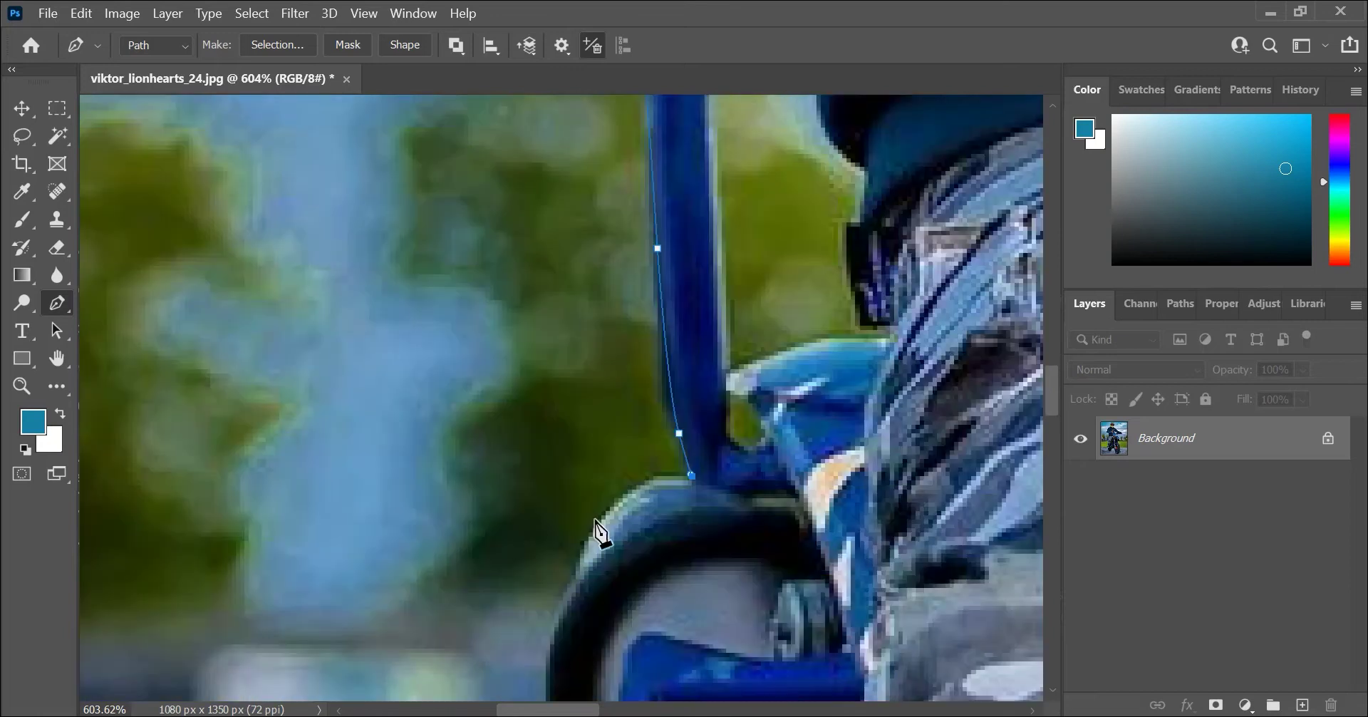
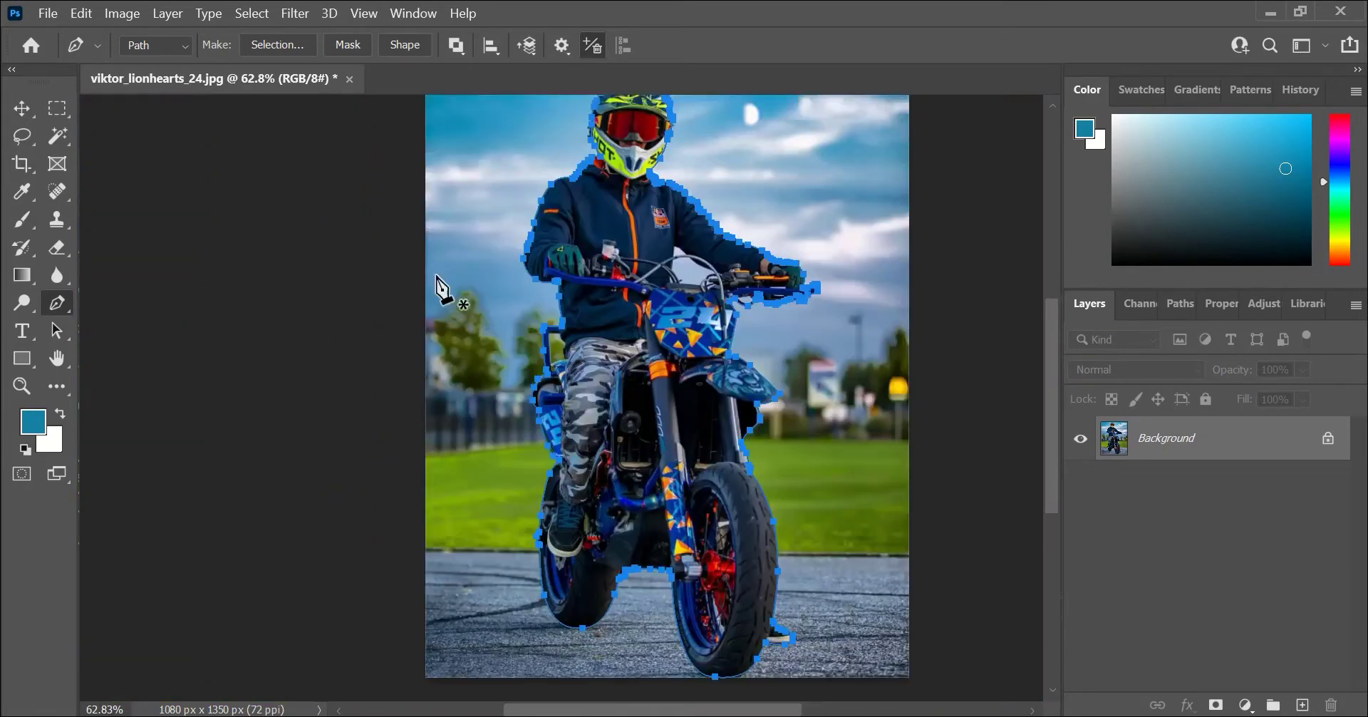
# - Convert Layer 0 to a Smart Object, duplicate it with Ctrl+J, and rasterize Layer 0 copy
pyautogui.click(1047, 302)
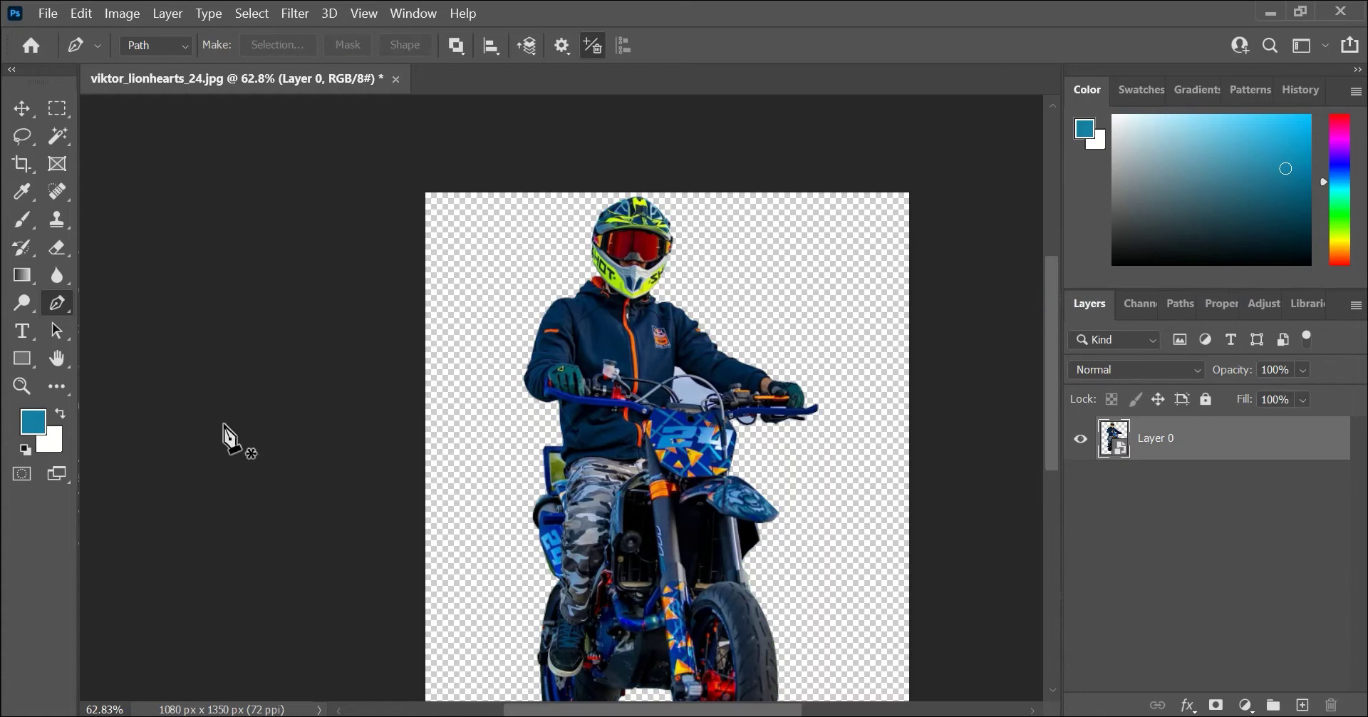
pyautogui.scroll(-2, 745, 385)
pyautogui.hotkey('ctrl', 'j')
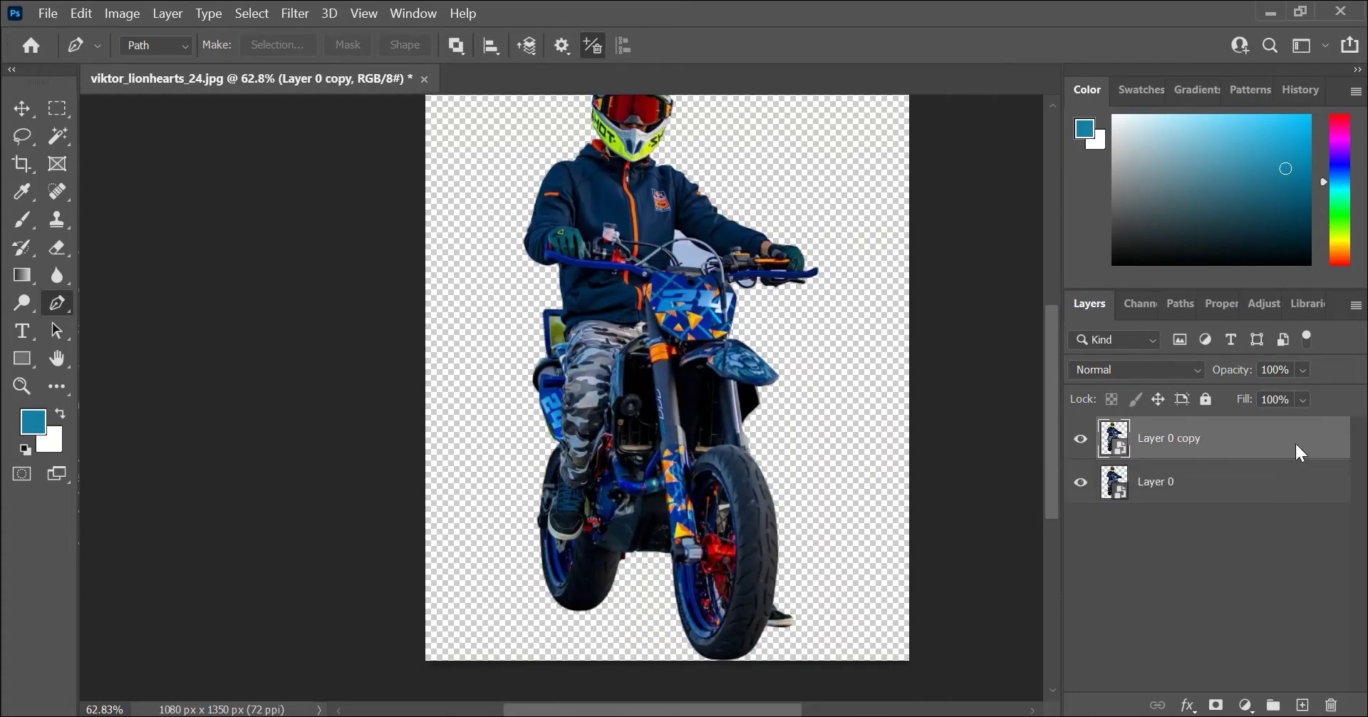
pyautogui.rightClick(1306, 445)
pyautogui.click(1113, 426)
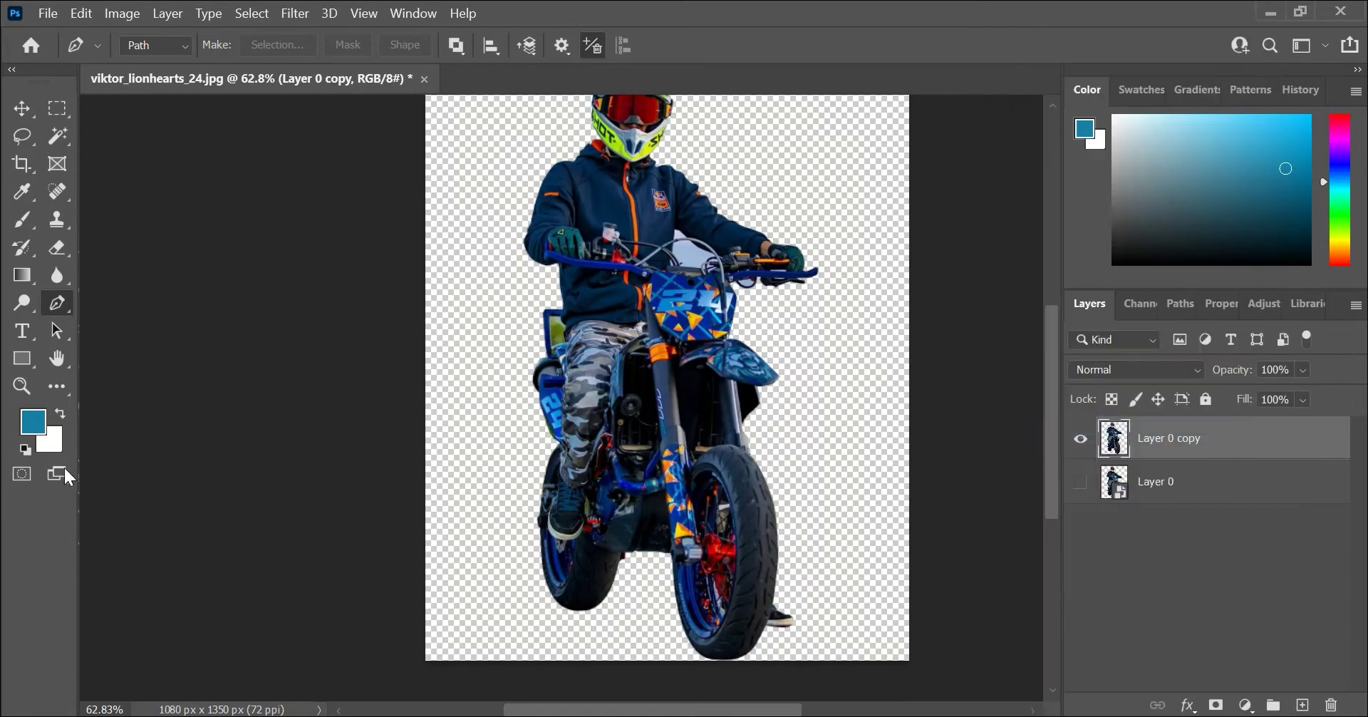
# - Pen-trace the sky gap beside the cable and delete it to transparency
pyautogui.scroll(10, 684, 249)
pyautogui.click(400, 300)
pyautogui.click(405, 180)
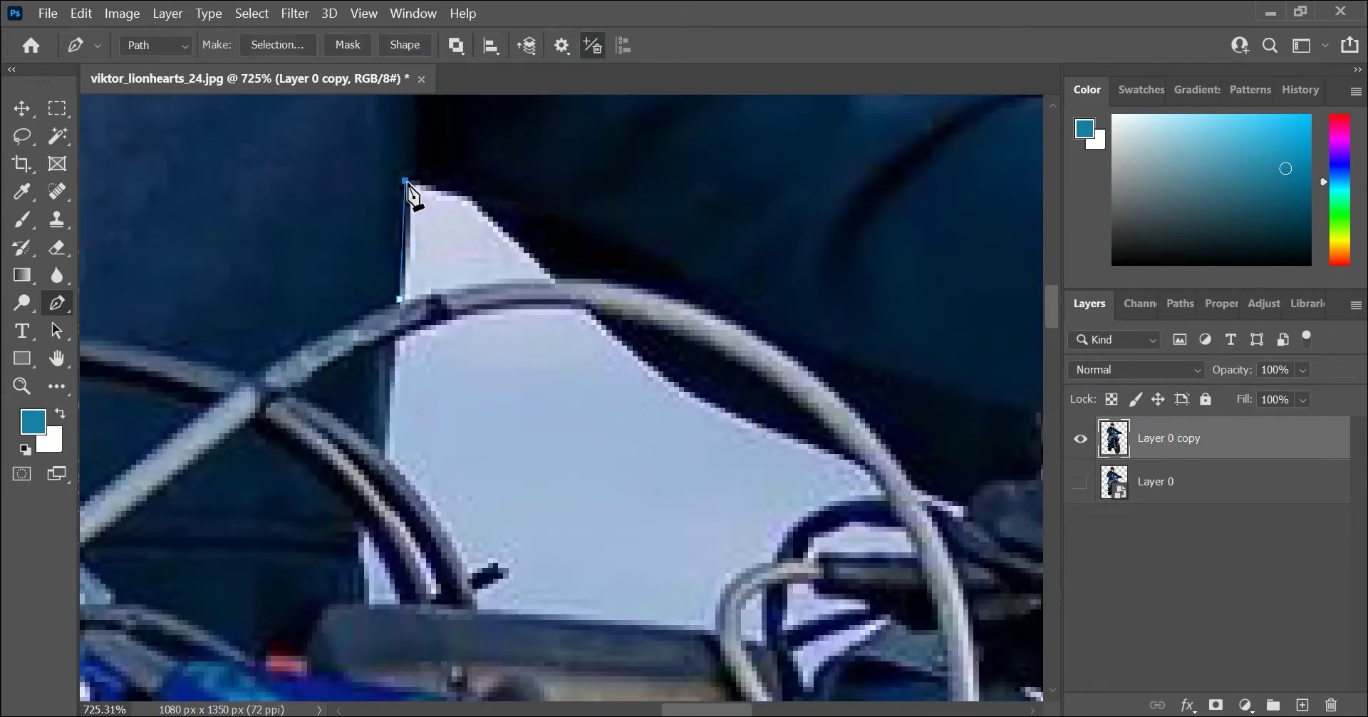
pyautogui.click(467, 196)
pyautogui.click(560, 284)
pyautogui.moveTo(400, 299); pyautogui.dragTo(328, 328)
pyautogui.click(277, 44)
pyautogui.press('Return')
pyautogui.press('Delete')
pyautogui.hotkey('ctrl', 'd')
# - Outline the larger sky gap along the cable and its lower edge
pyautogui.click(400, 335)
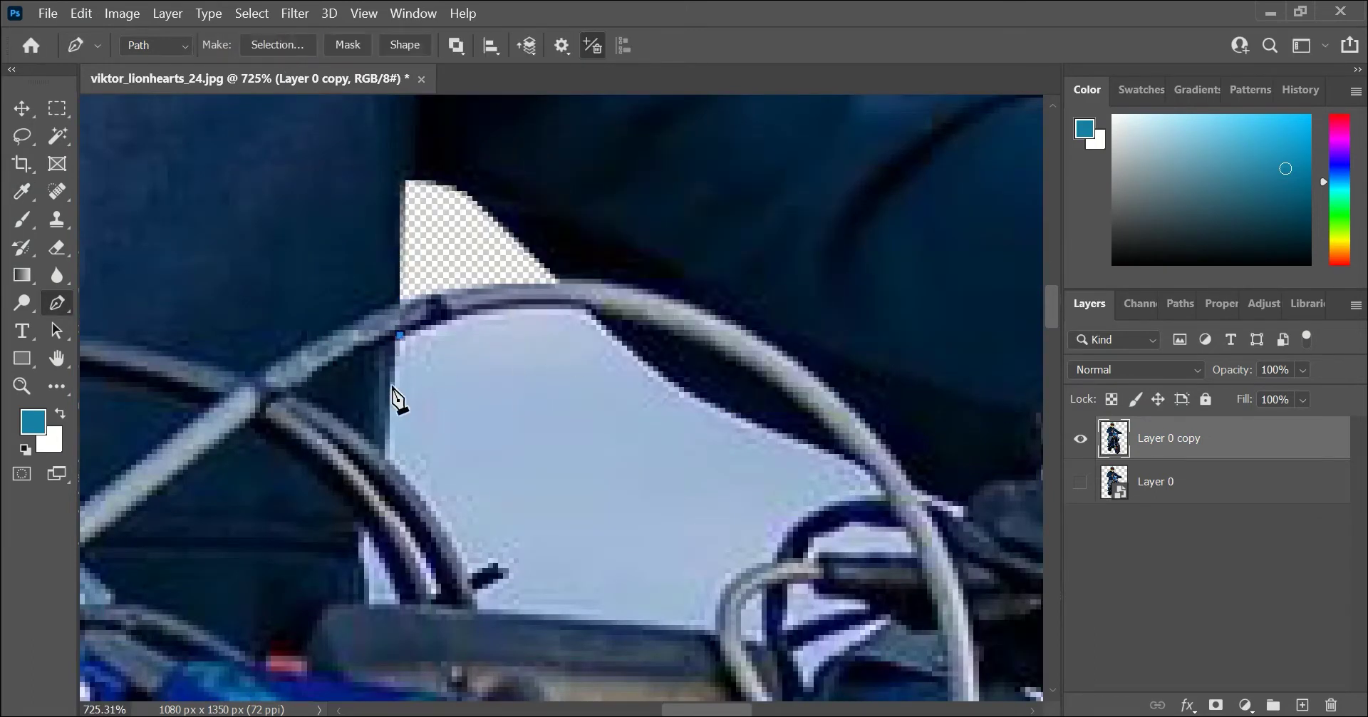
pyautogui.click(456, 547)
pyautogui.click(473, 610)
pyautogui.click(705, 632)
pyautogui.click(735, 578)
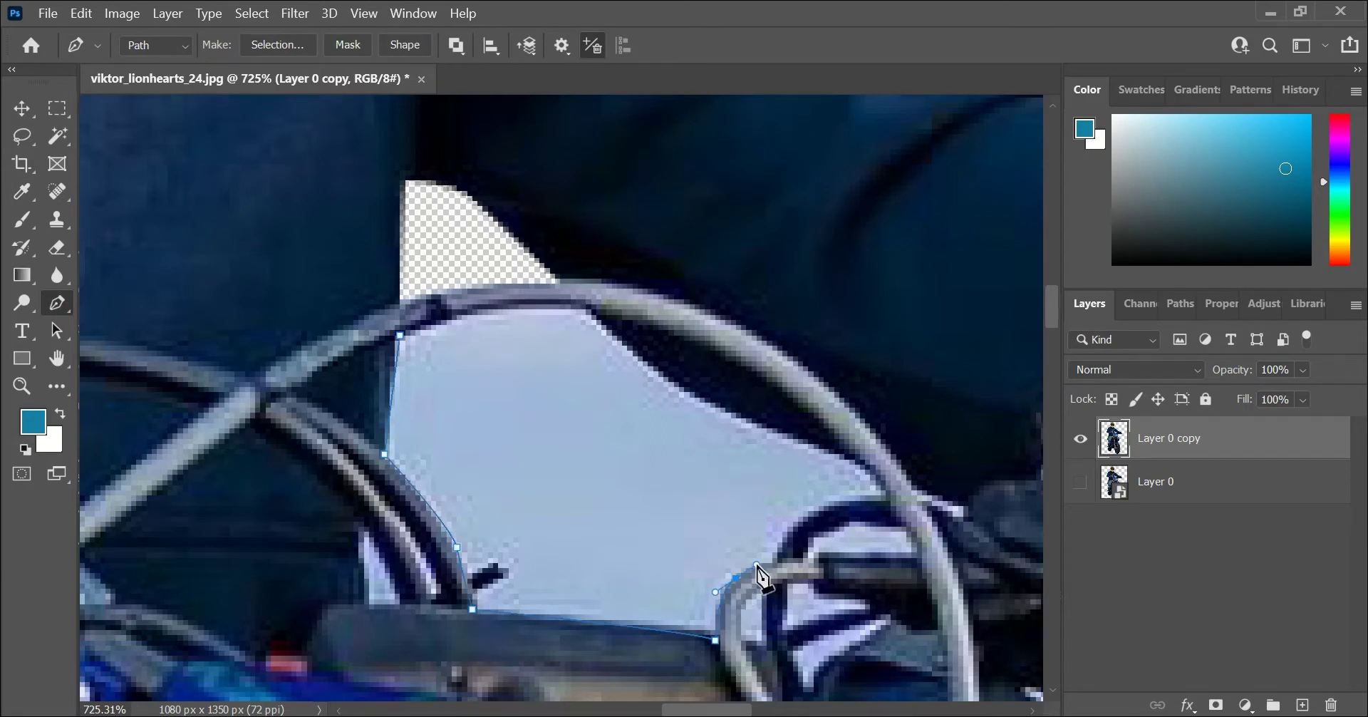
pyautogui.click(777, 563)
pyautogui.moveTo(829, 505); pyautogui.dragTo(866, 501)
pyautogui.click(871, 501)
# - Close the larger gap's outline up the cable and delete the sky inside it
pyautogui.click(627, 346)
pyautogui.click(590, 309)
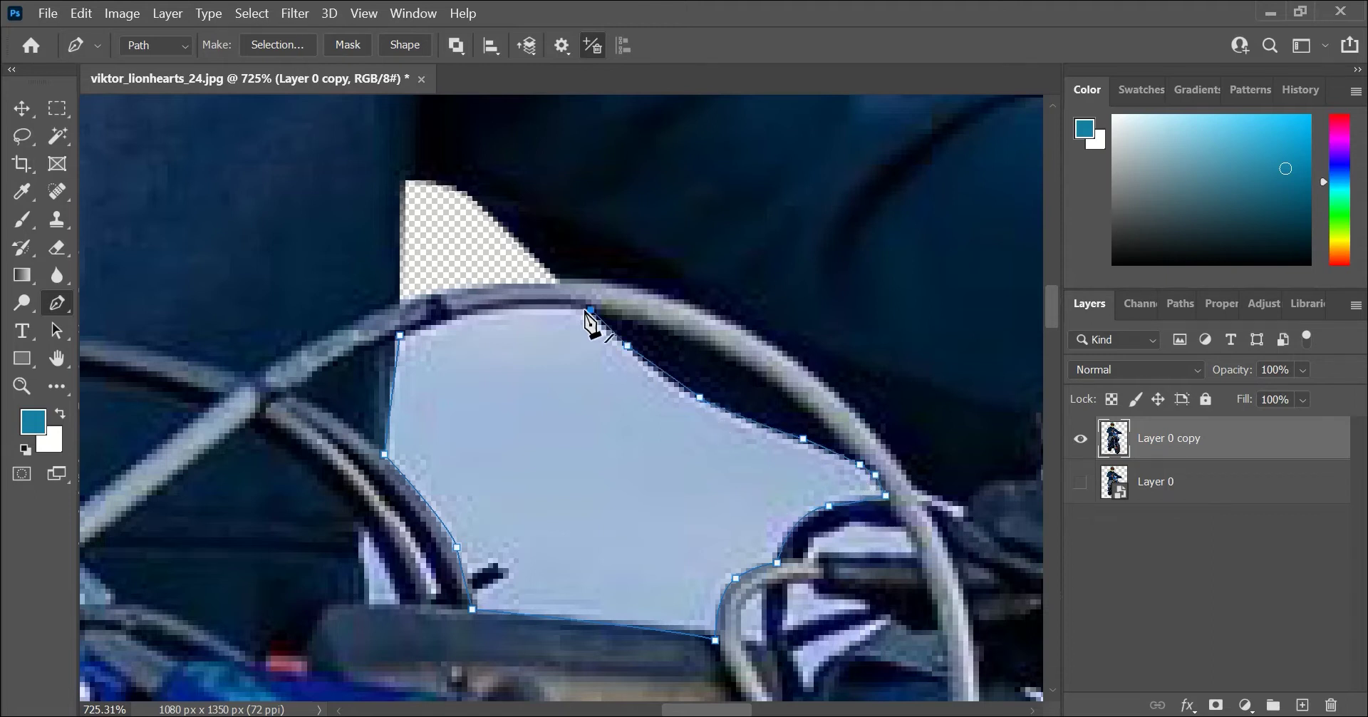
pyautogui.moveTo(468, 311); pyautogui.dragTo(468, 311)
pyautogui.click(401, 335)
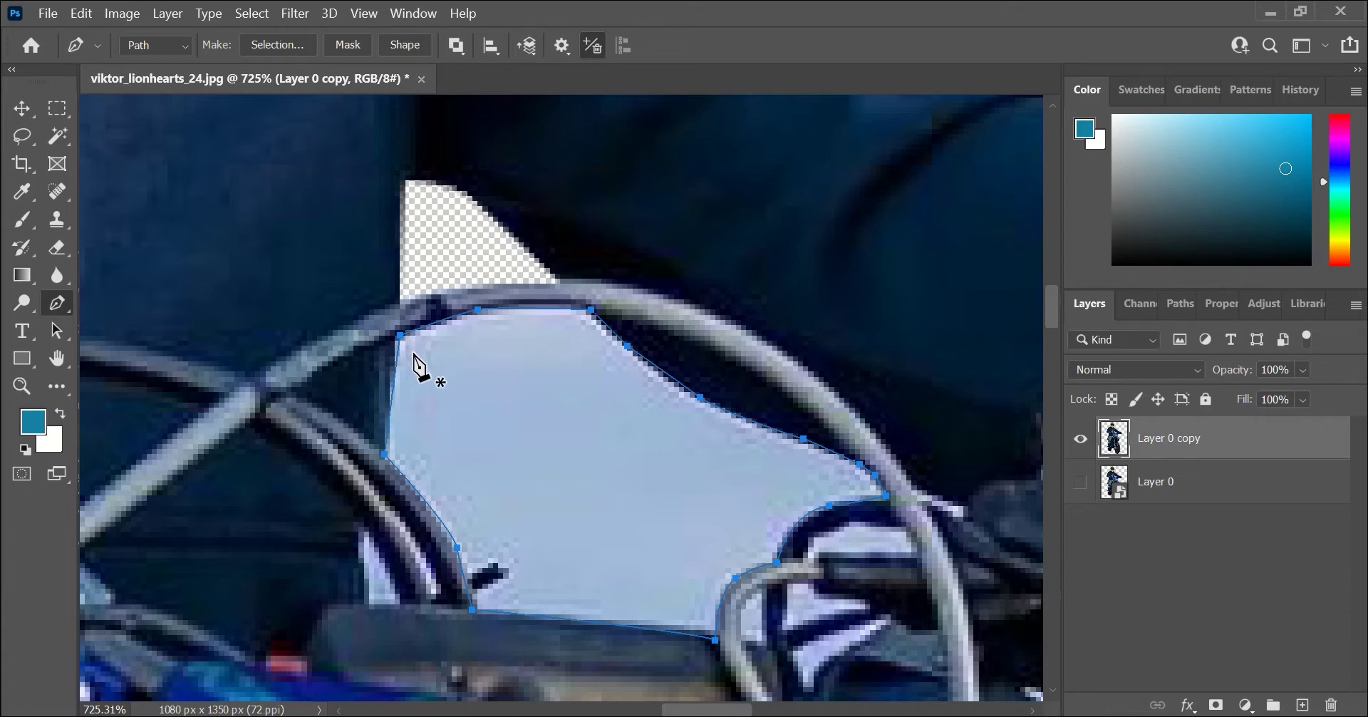
pyautogui.click(284, 47)
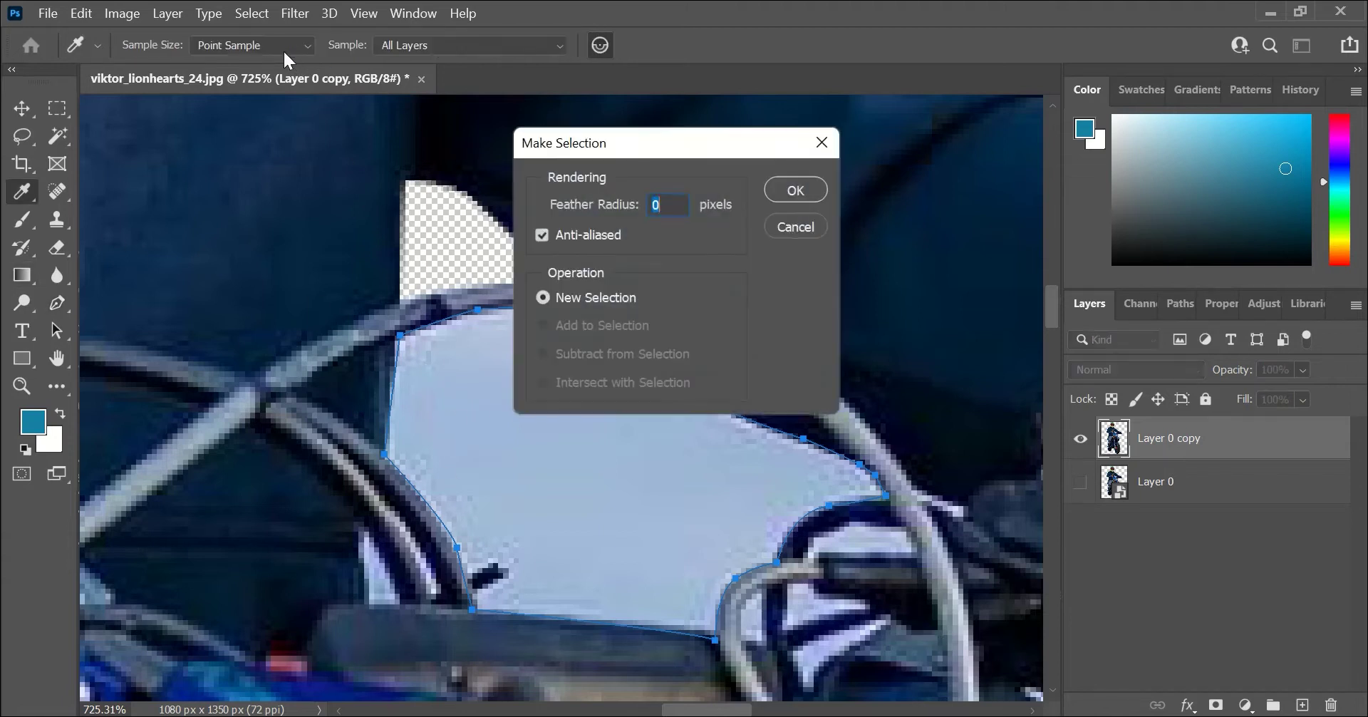
pyautogui.press('Return')
pyautogui.press('Delete')
pyautogui.hotkey('ctrl', 'd')
# - Trace the thin sliver beside the cable and delete it
pyautogui.click(363, 531)
pyautogui.click(364, 604)
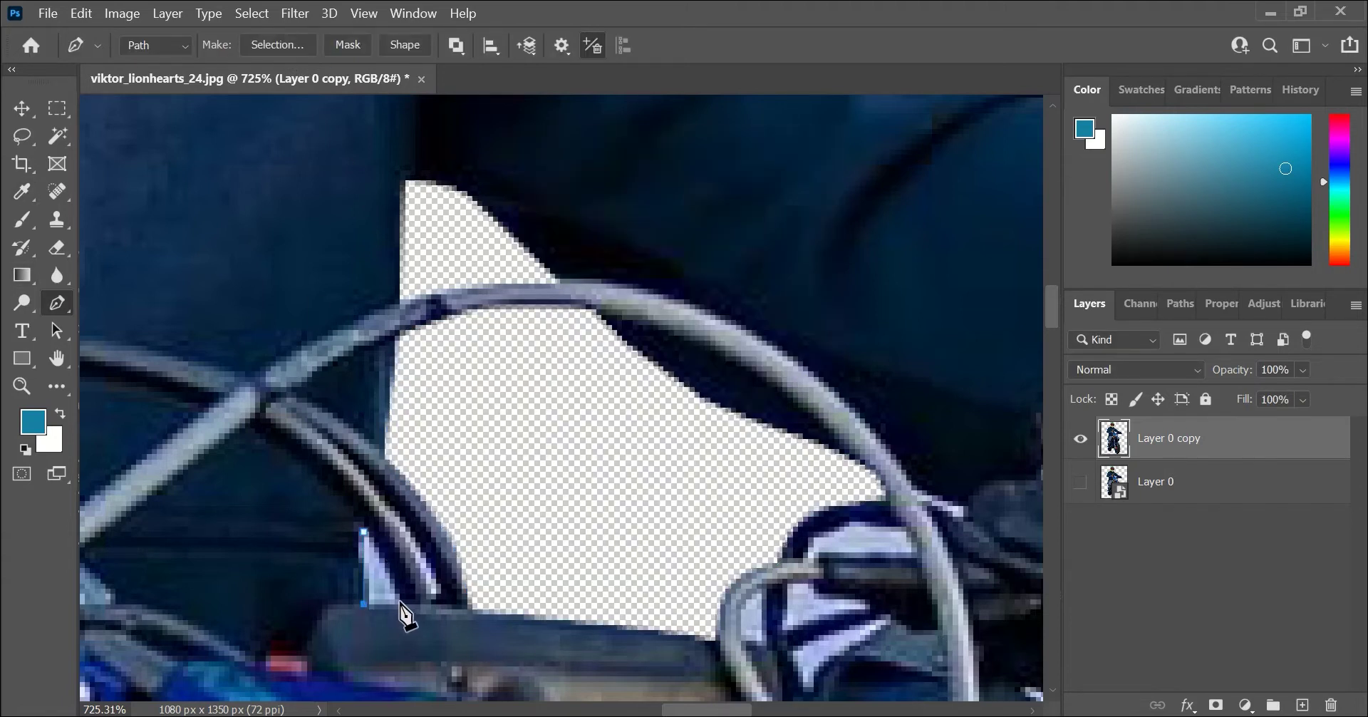
pyautogui.click(400, 604)
pyautogui.click(363, 531)
pyautogui.click(247, 45)
pyautogui.press('Return')
pyautogui.press('Delete')
pyautogui.hotkey('ctrl', 'd')
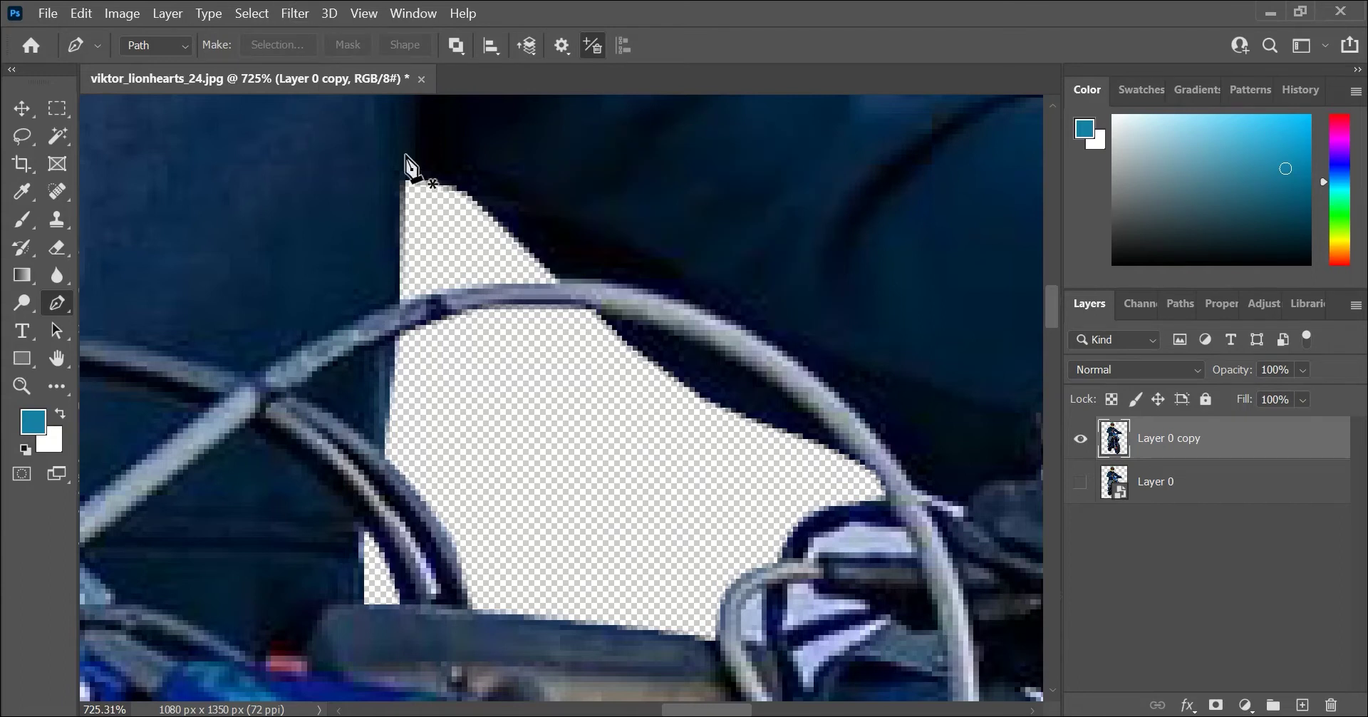
# - Trace the strip along the tube's inner edge and delete it
pyautogui.click(378, 500)
pyautogui.click(410, 564)
pyautogui.click(420, 583)
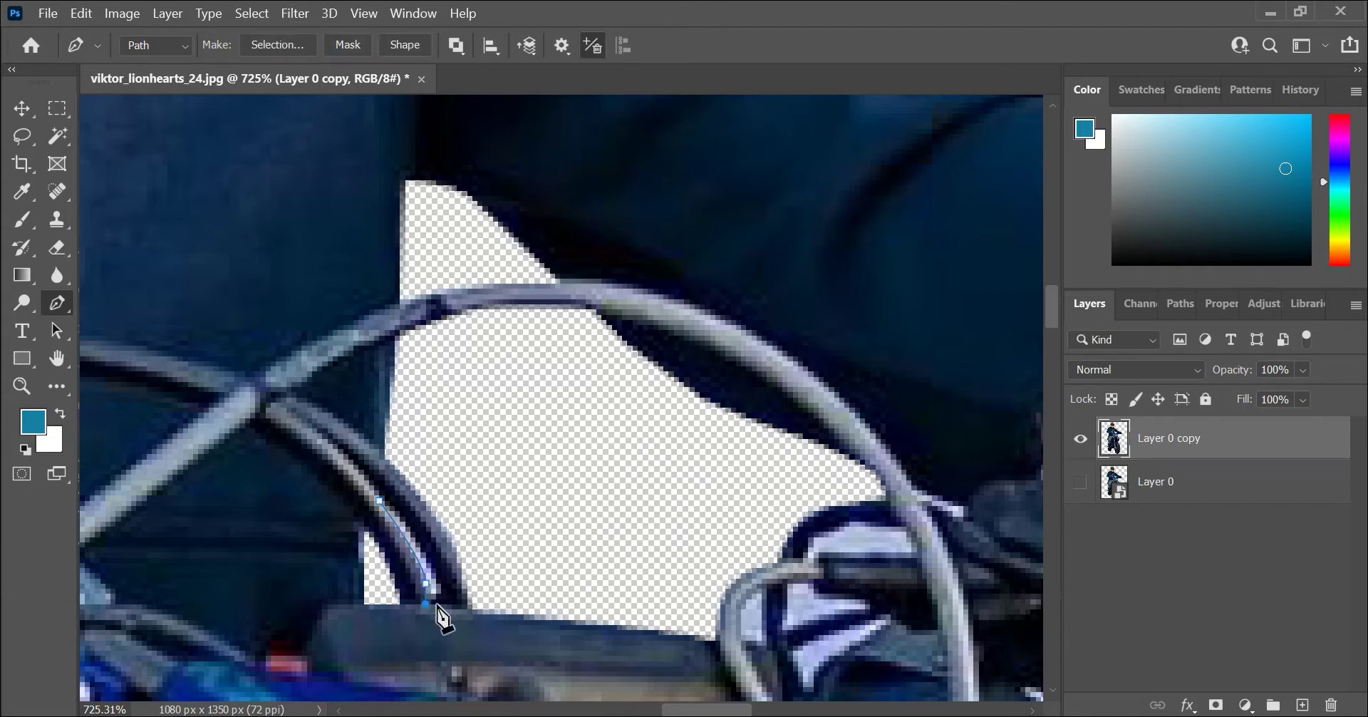
pyautogui.click(378, 500)
pyautogui.click(287, 51)
pyautogui.press('Return')
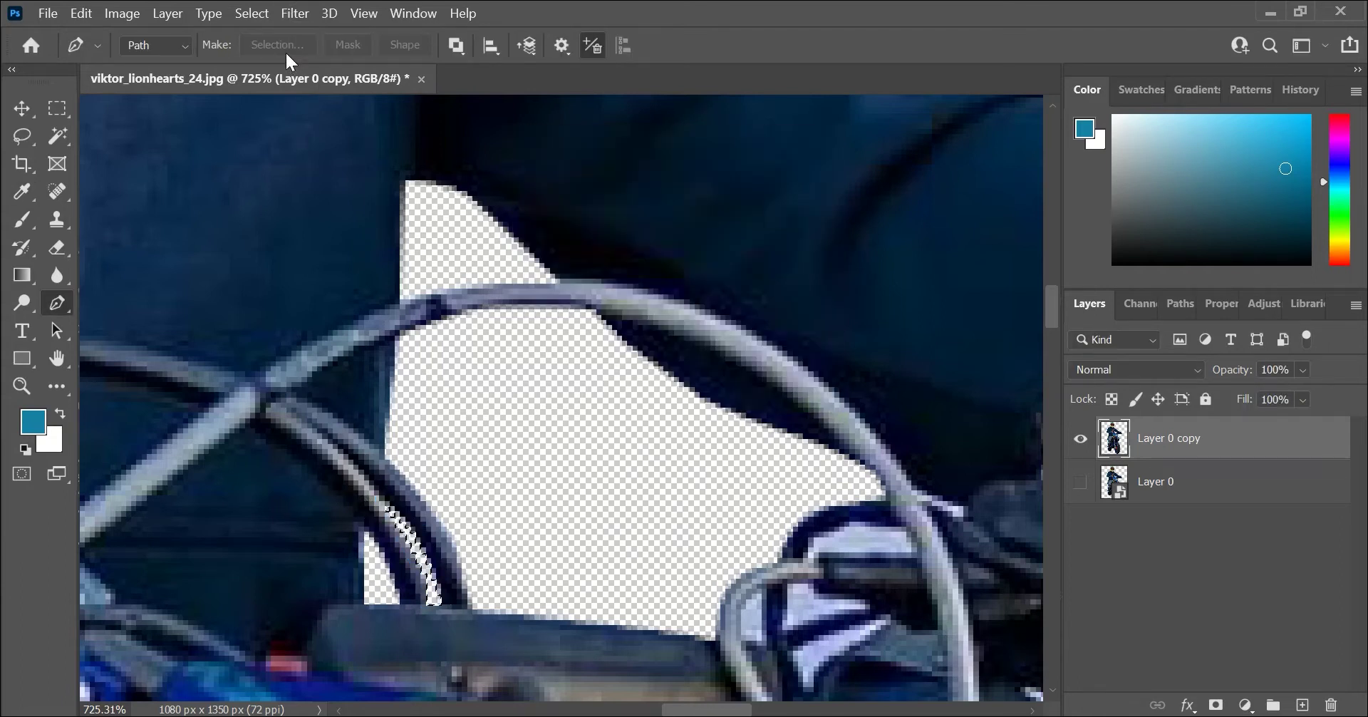
pyautogui.press('Delete')
pyautogui.hotkey('ctrl', 'd')
# - Trace the small gap inside the tube loop and delete it
pyautogui.scroll(-3, 496, 354)
pyautogui.scroll(-2, 778, 452)
pyautogui.click(767, 435)
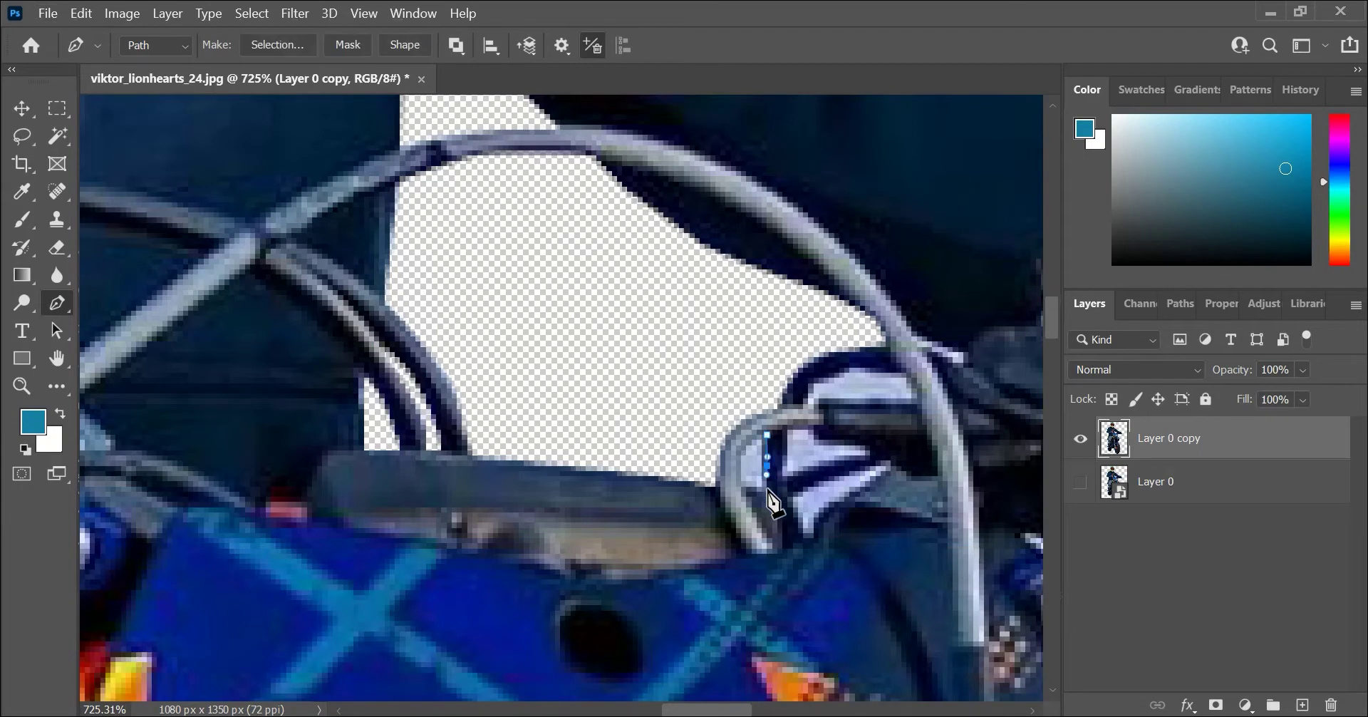
pyautogui.click(748, 498)
pyautogui.click(741, 463)
pyautogui.click(767, 435)
pyautogui.click(281, 44)
pyautogui.press('Return')
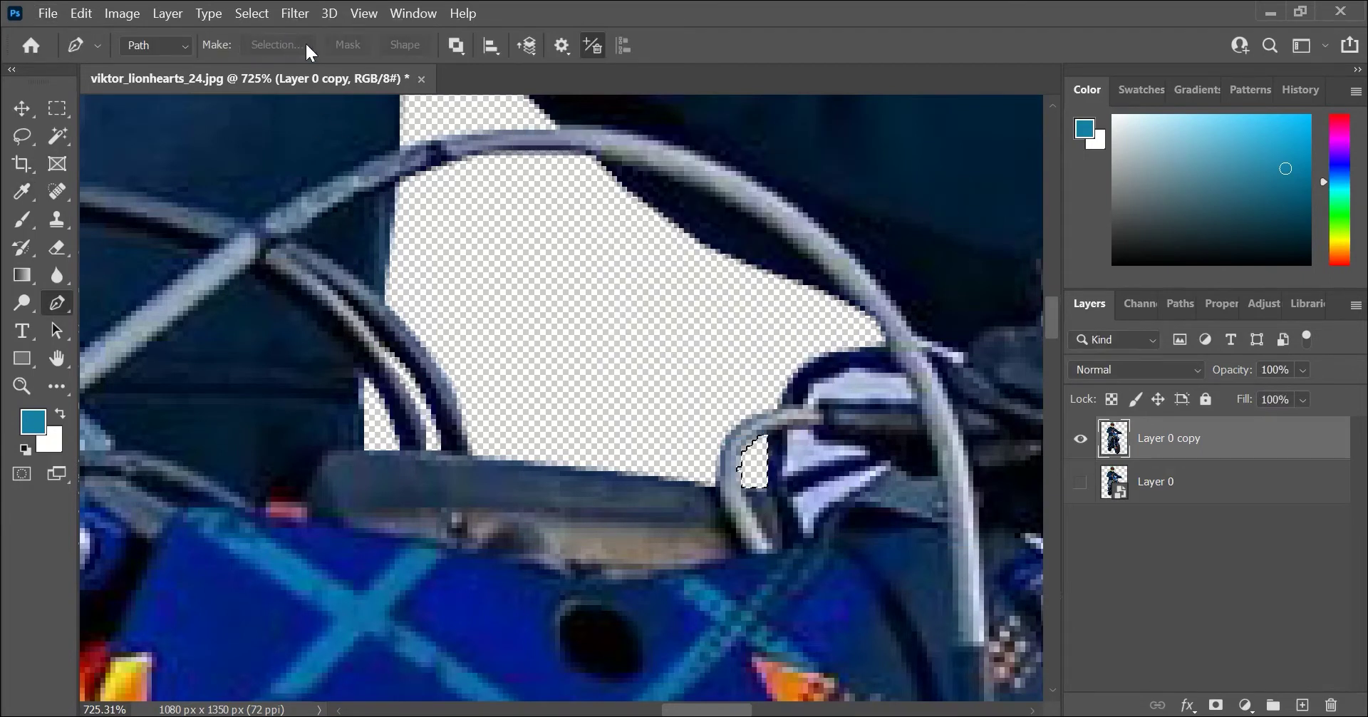
pyautogui.press('Delete')
pyautogui.hotkey('ctrl', 'd')
# - Trace the sky gap under the cable and delete it
pyautogui.click(783, 471)
pyautogui.click(796, 430)
pyautogui.click(868, 453)
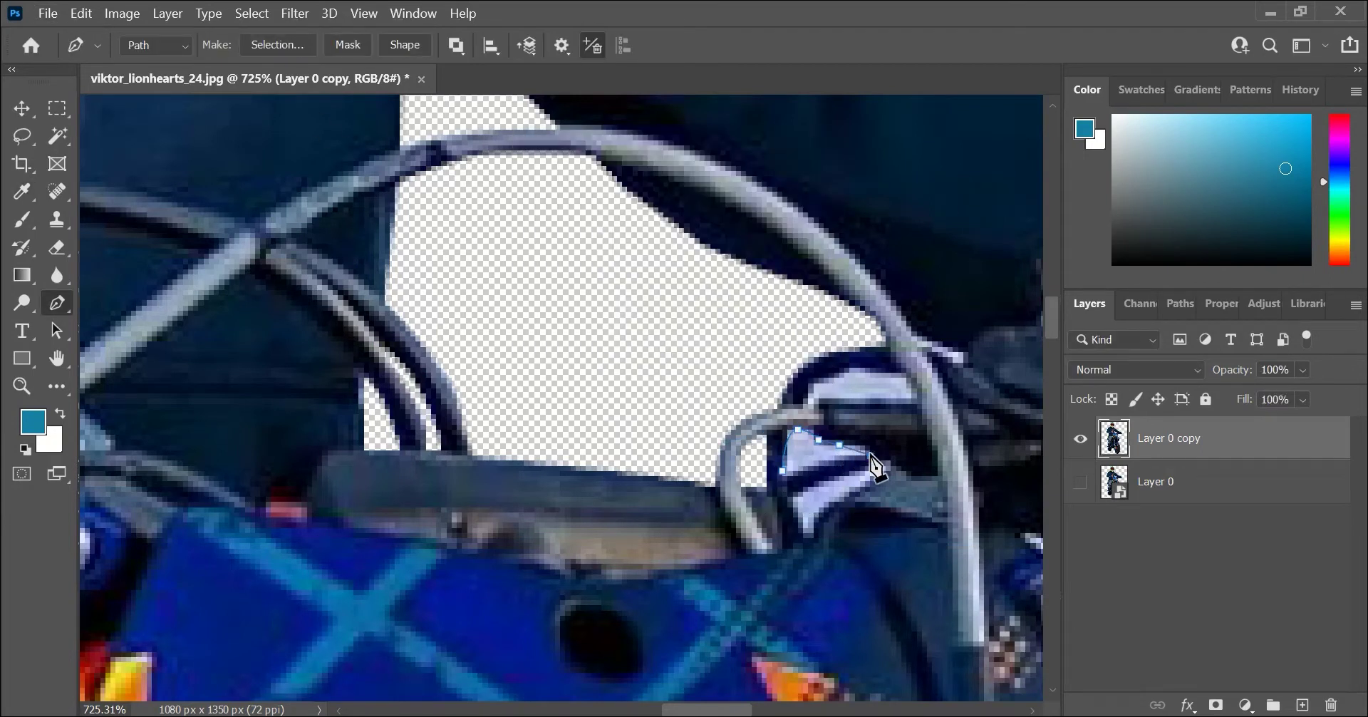
pyautogui.click(782, 470)
pyautogui.click(302, 44)
pyautogui.press('Return')
pyautogui.press('Delete')
pyautogui.hotkey('ctrl', 'd')
# - Trace the next sky patch near the cable and delete it
pyautogui.scroll(-1, 820, 499)
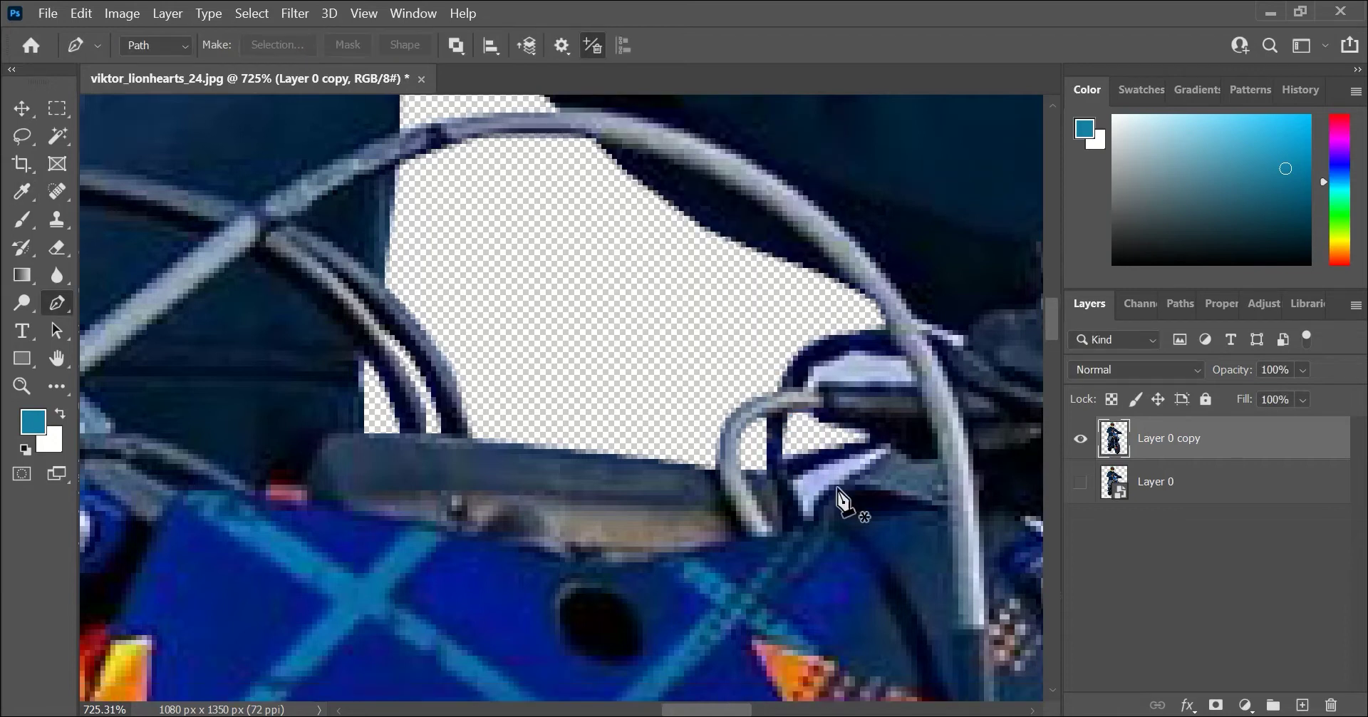
pyautogui.click(786, 484)
pyautogui.click(804, 526)
pyautogui.click(829, 490)
pyautogui.click(882, 459)
pyautogui.click(787, 484)
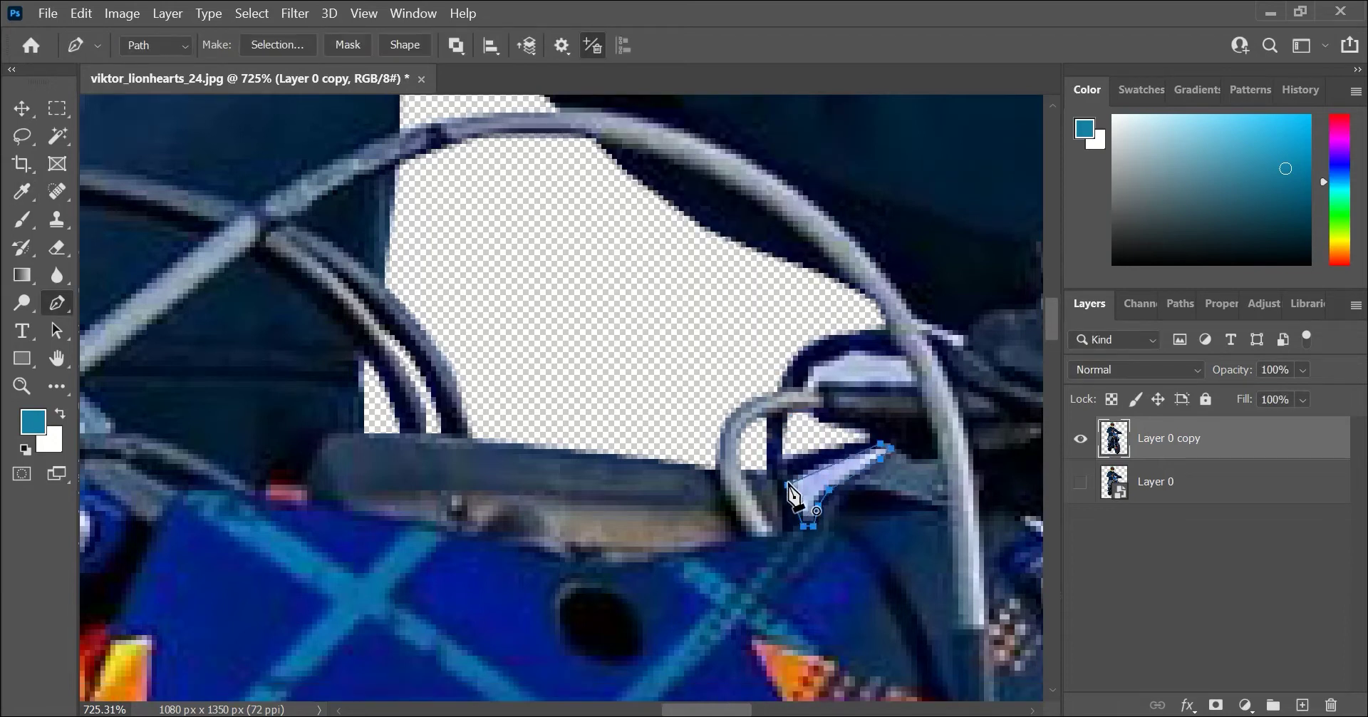
pyautogui.click(277, 45)
pyautogui.press('Return')
pyautogui.press('Delete')
pyautogui.hotkey('ctrl', 'd')
# - Outline the gap above the cable and turn it into a selection
pyautogui.click(921, 386)
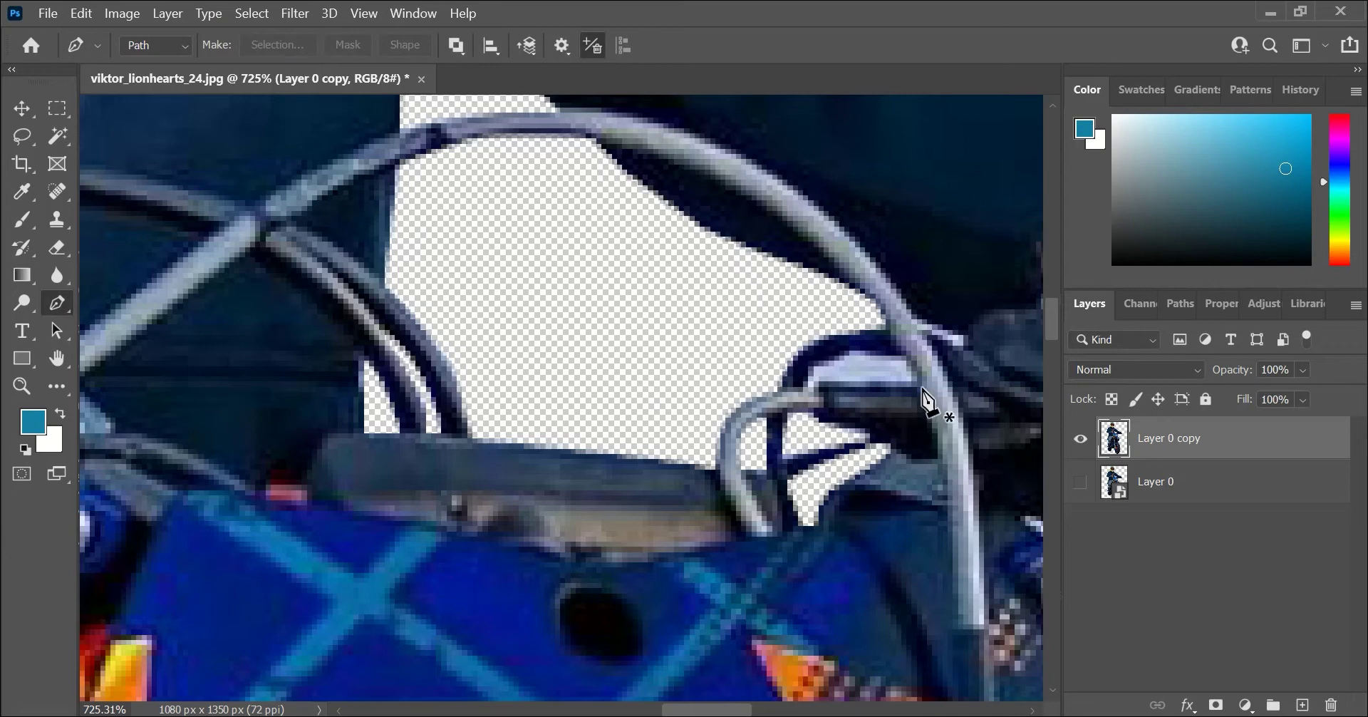
pyautogui.click(833, 377)
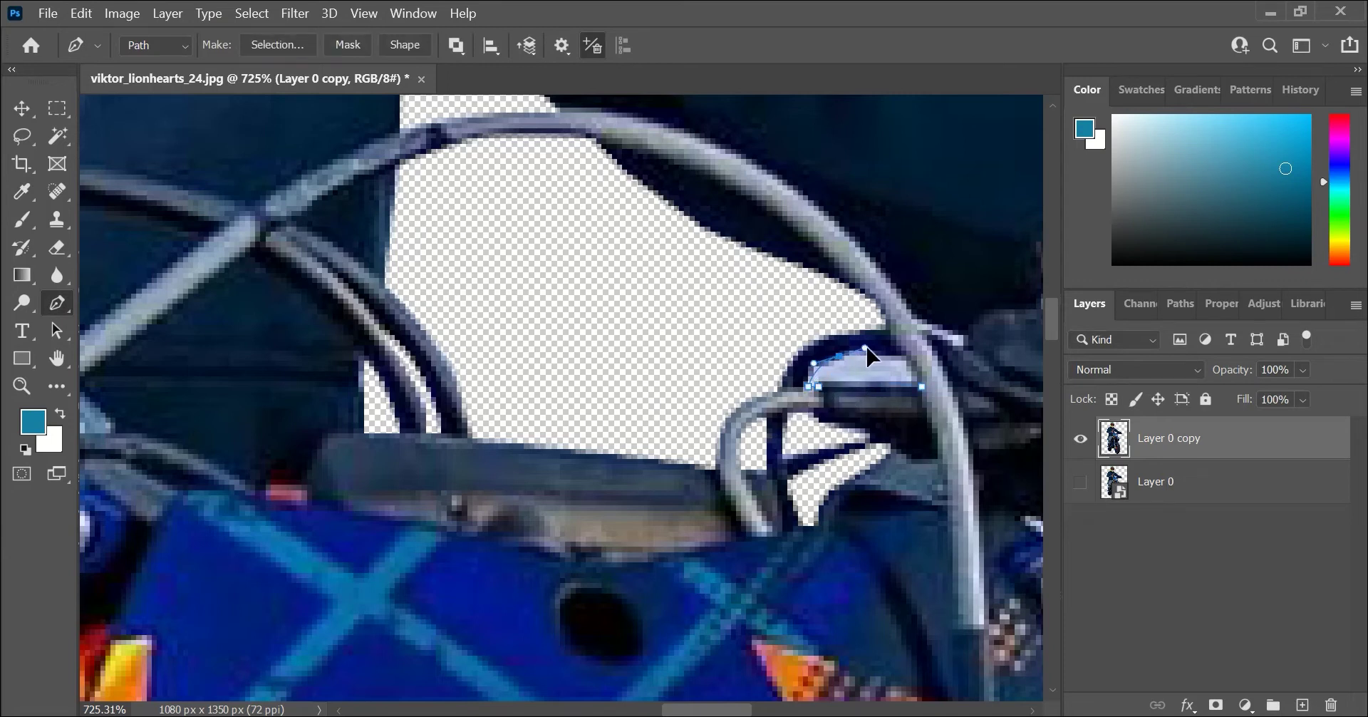
pyautogui.click(265, 46)
pyautogui.press('Return')
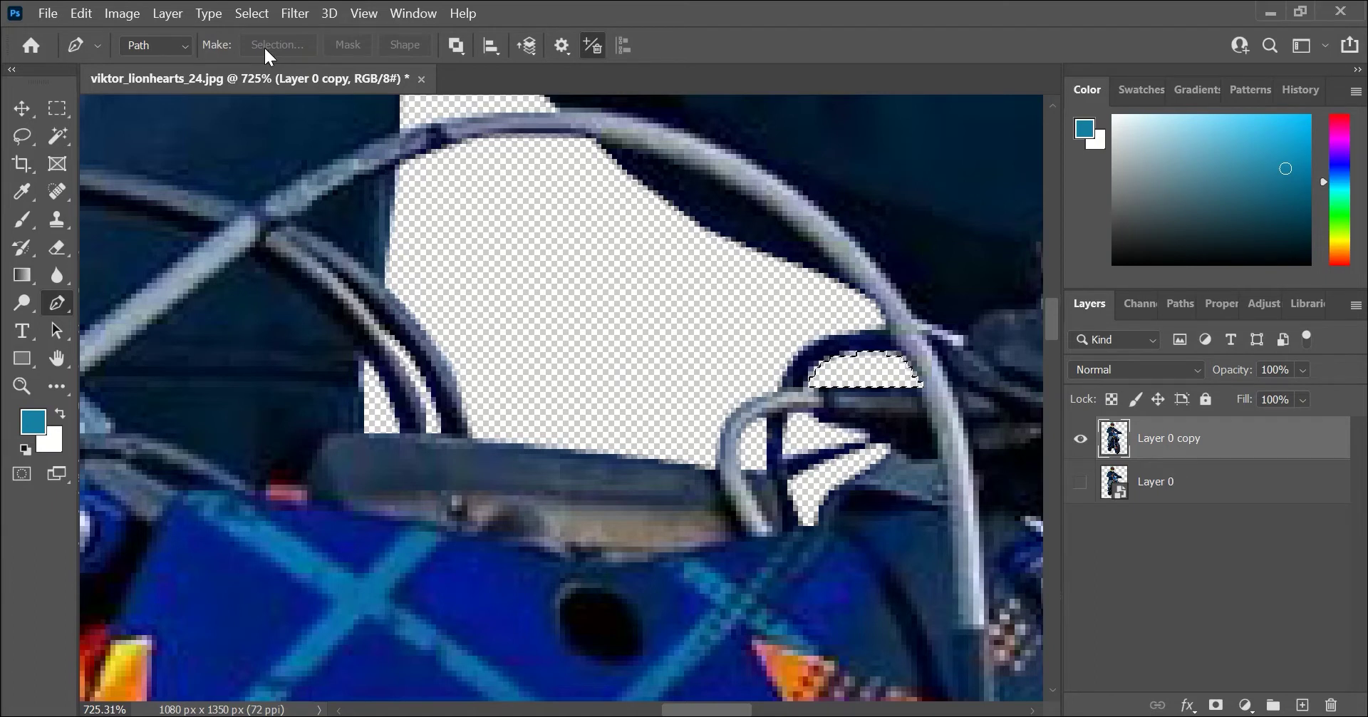
# - Trace the light patch inside the wheel rim and delete it
pyautogui.scroll(-5, 827, 299)
pyautogui.scroll(3, 881, 479)
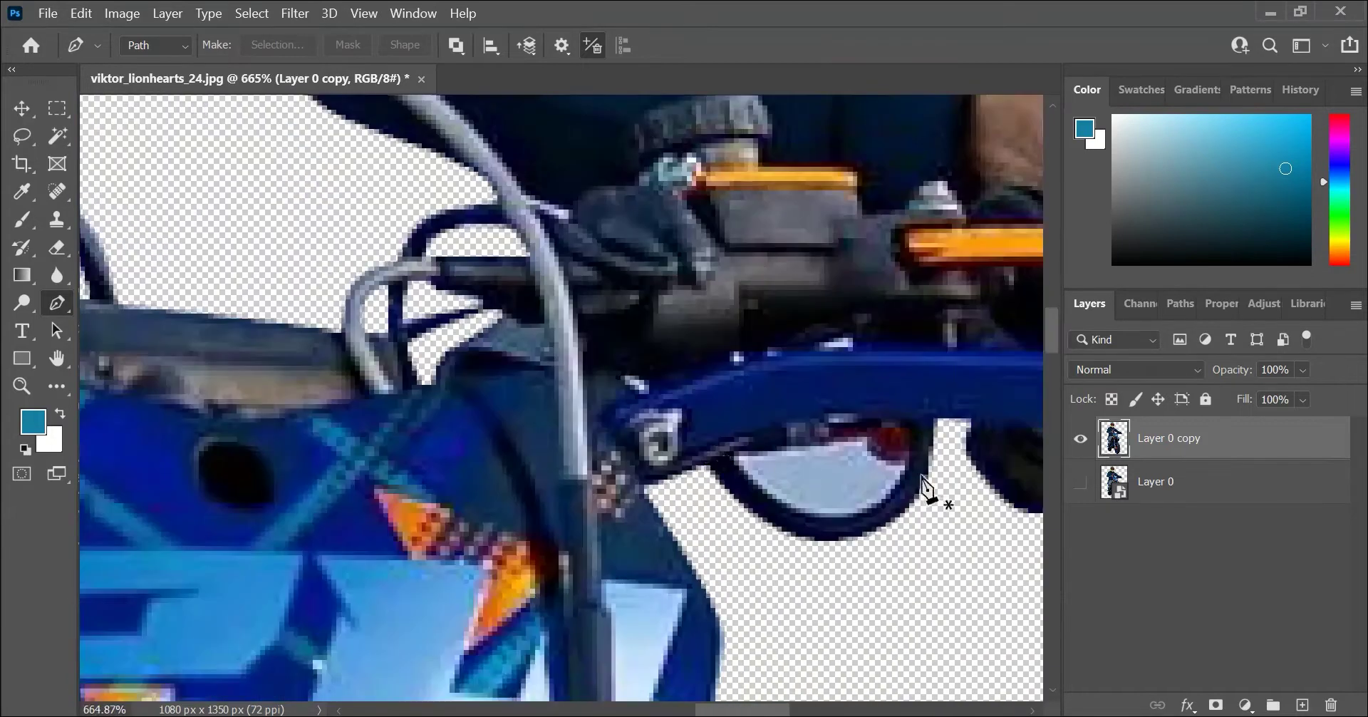
pyautogui.click(903, 460)
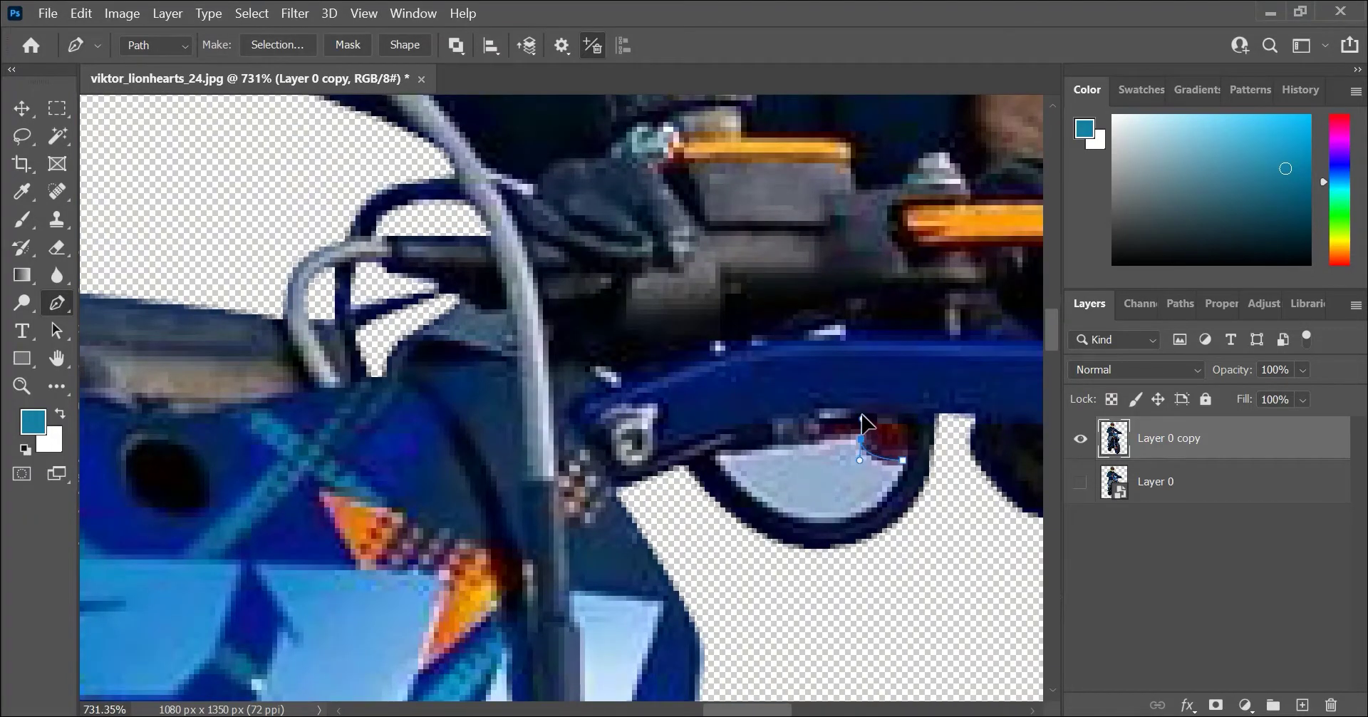
pyautogui.moveTo(814, 439); pyautogui.dragTo(800, 447)
pyautogui.click(711, 455)
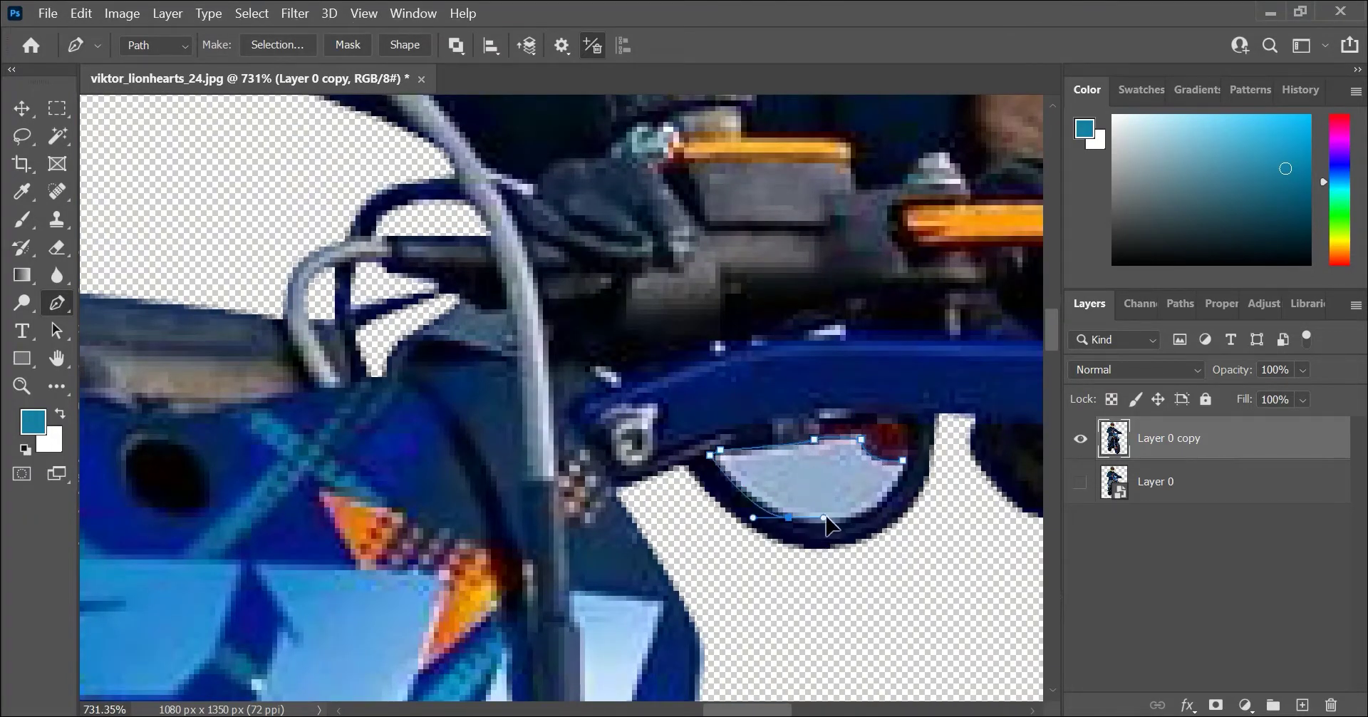
pyautogui.hotkey('ctrl', 'Return')
pyautogui.press('Delete')
pyautogui.hotkey('ctrl', 'd')
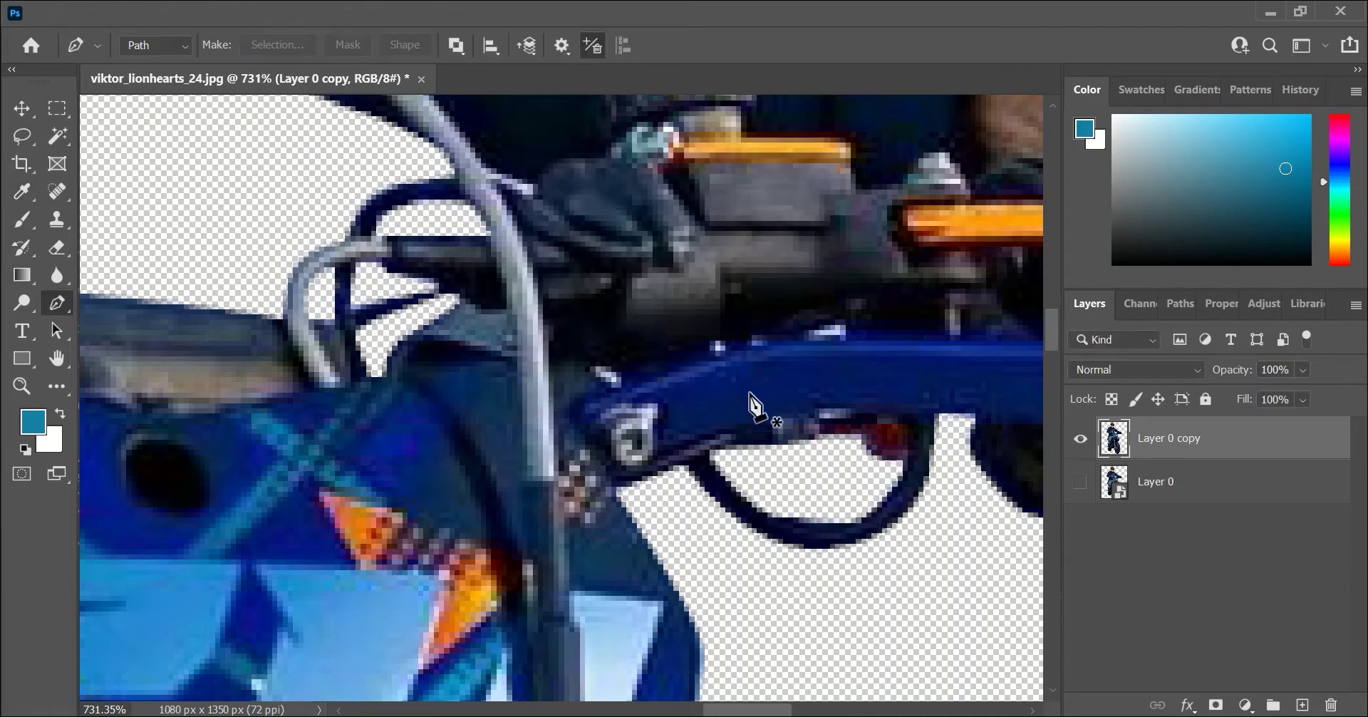
# - Trace the light strip above the crossbar and delete it
pyautogui.scroll(-3, 758, 397)
pyautogui.scroll(3, 932, 367)
pyautogui.moveTo(935, 343); pyautogui.dragTo(940, 364)
pyautogui.moveTo(762, 344); pyautogui.dragTo(762, 358)
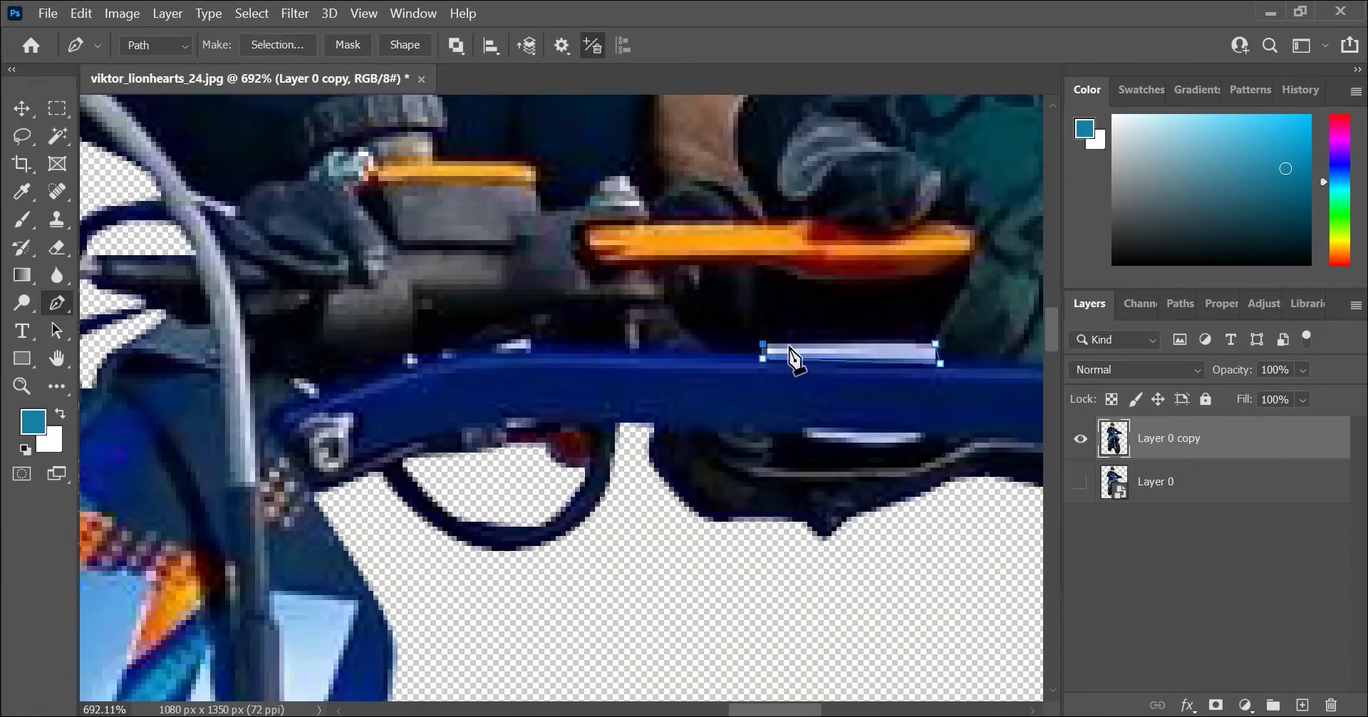
pyautogui.click(936, 349)
pyautogui.click(277, 44)
pyautogui.press('Return')
pyautogui.press('Delete')
# - Trace the leftover strip below the crossbar and delete it to transparency
pyautogui.click(806, 433)
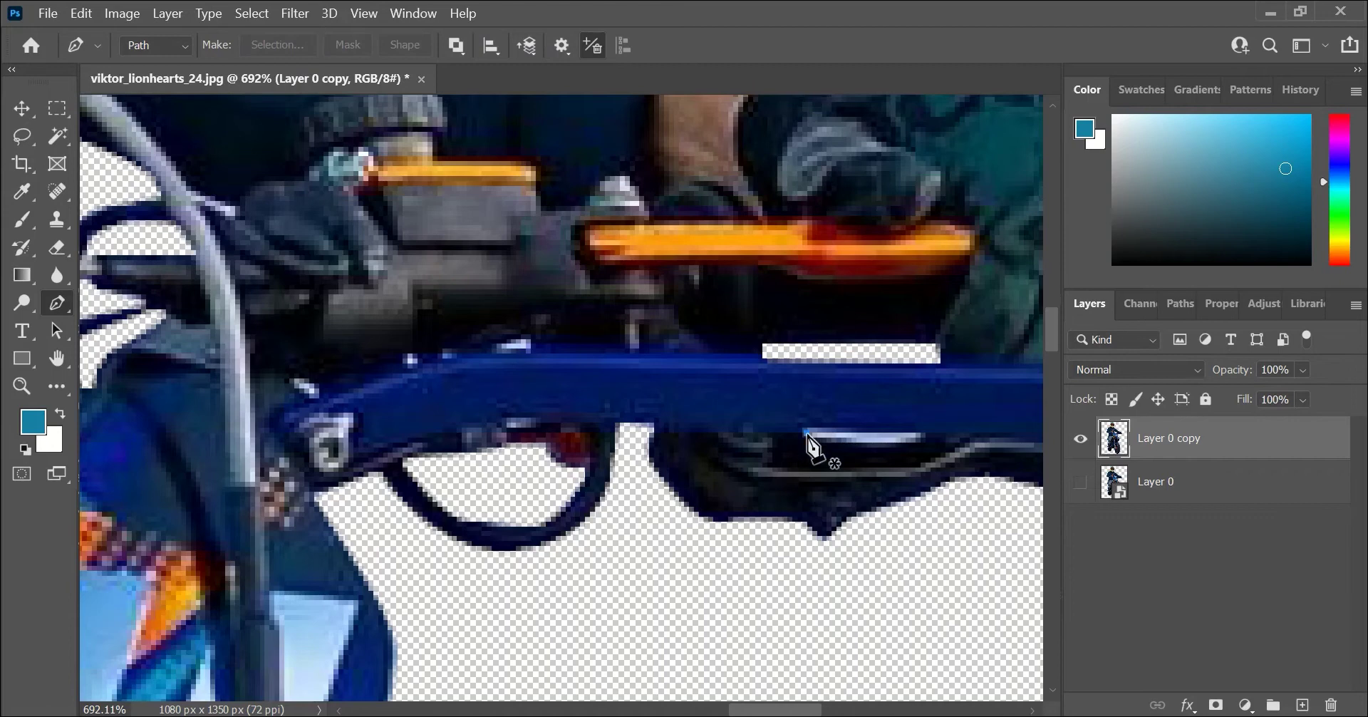
pyautogui.moveTo(885, 448); pyautogui.dragTo(901, 454)
pyautogui.click(806, 433)
pyautogui.click(306, 45)
pyautogui.press('Return')
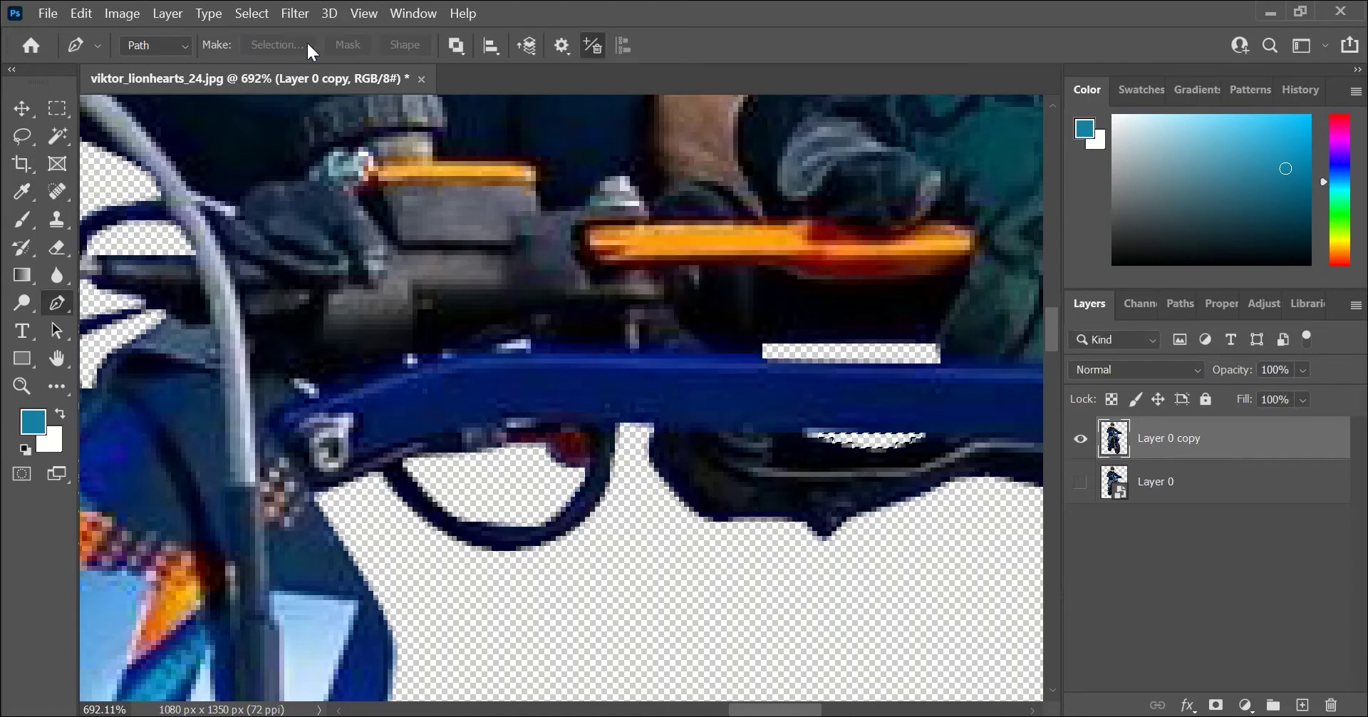
pyautogui.press('Delete')
# - Trace the green patch along the seat edge and delete it
pyautogui.scroll(-5, 902, 378)
pyautogui.scroll(-3, 783, 342)
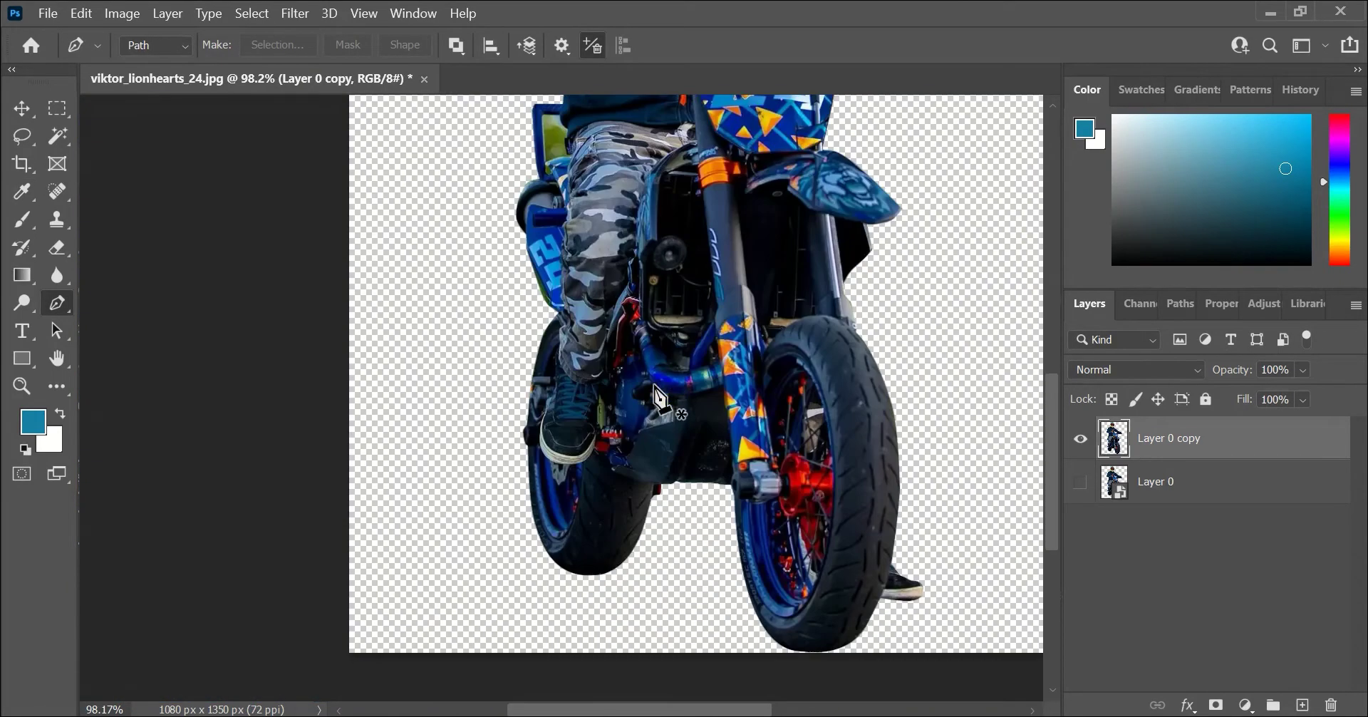
pyautogui.scroll(1, 677, 299)
pyautogui.scroll(-4, 520, 336)
pyautogui.scroll(8, 483, 275)
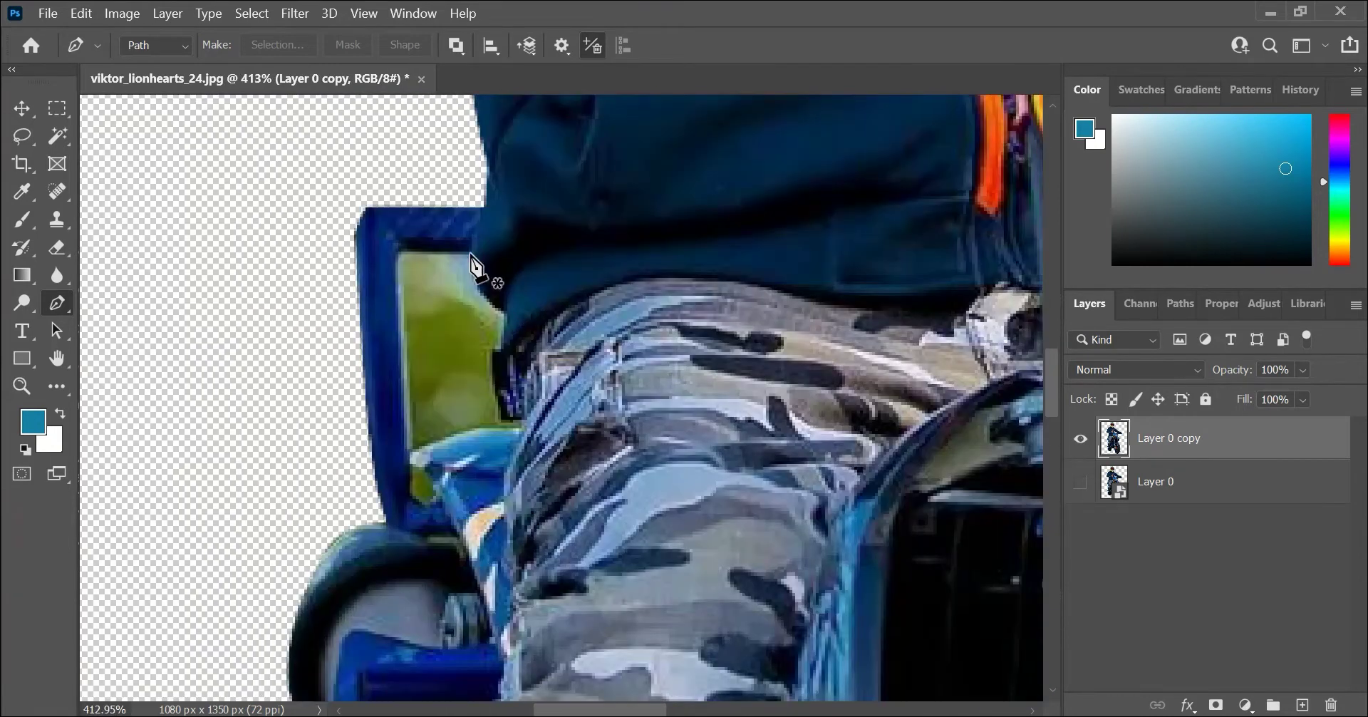
pyautogui.click(468, 255)
pyautogui.click(485, 292)
pyautogui.click(506, 313)
pyautogui.moveTo(495, 354); pyautogui.dragTo(493, 363)
pyautogui.moveTo(509, 419)
pyautogui.mouseDown()
pyautogui.moveTo(520, 426)
pyautogui.moveTo(442, 440)
pyautogui.mouseUp()
pyautogui.click(400, 254)
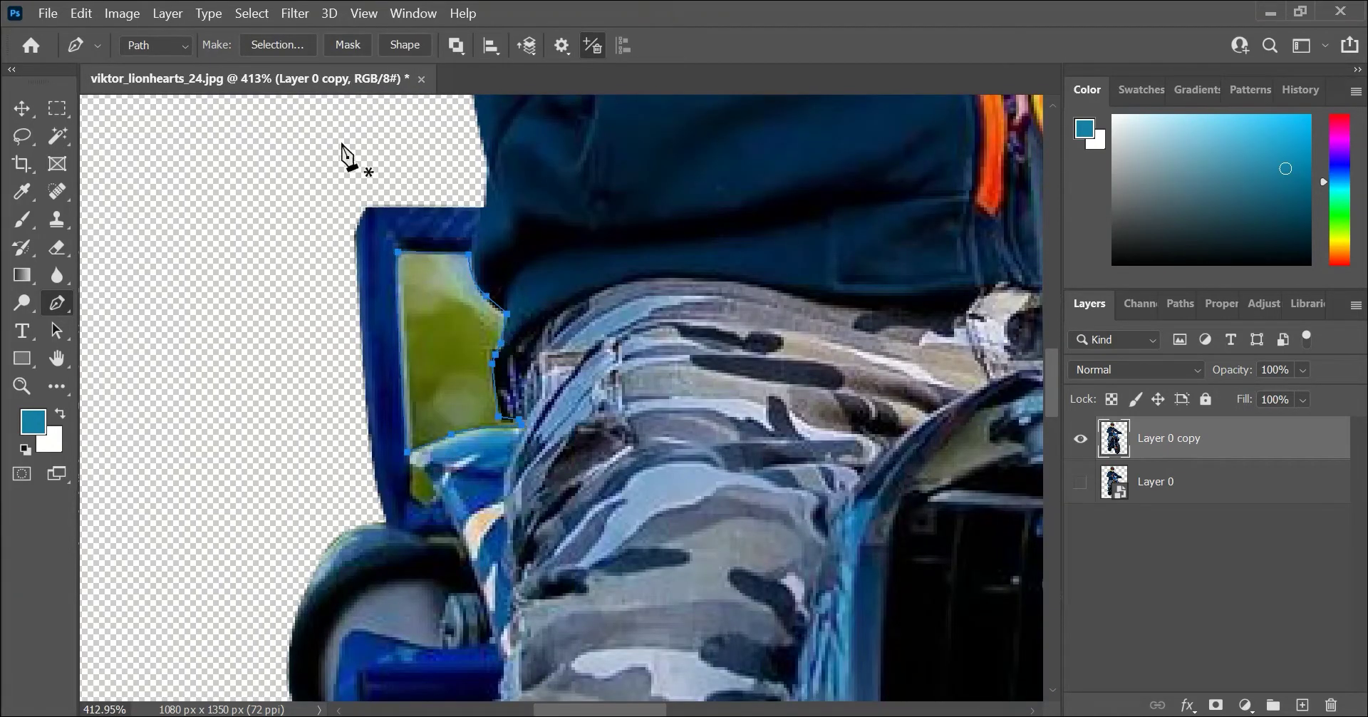
pyautogui.hotkey('ctrl', 'Return')
pyautogui.press('Delete')
# - Start a new curved path around the remaining green bit near the wheel spokes
pyautogui.scroll(-3, 428, 351)
pyautogui.moveTo(431, 350); pyautogui.dragTo(436, 365)
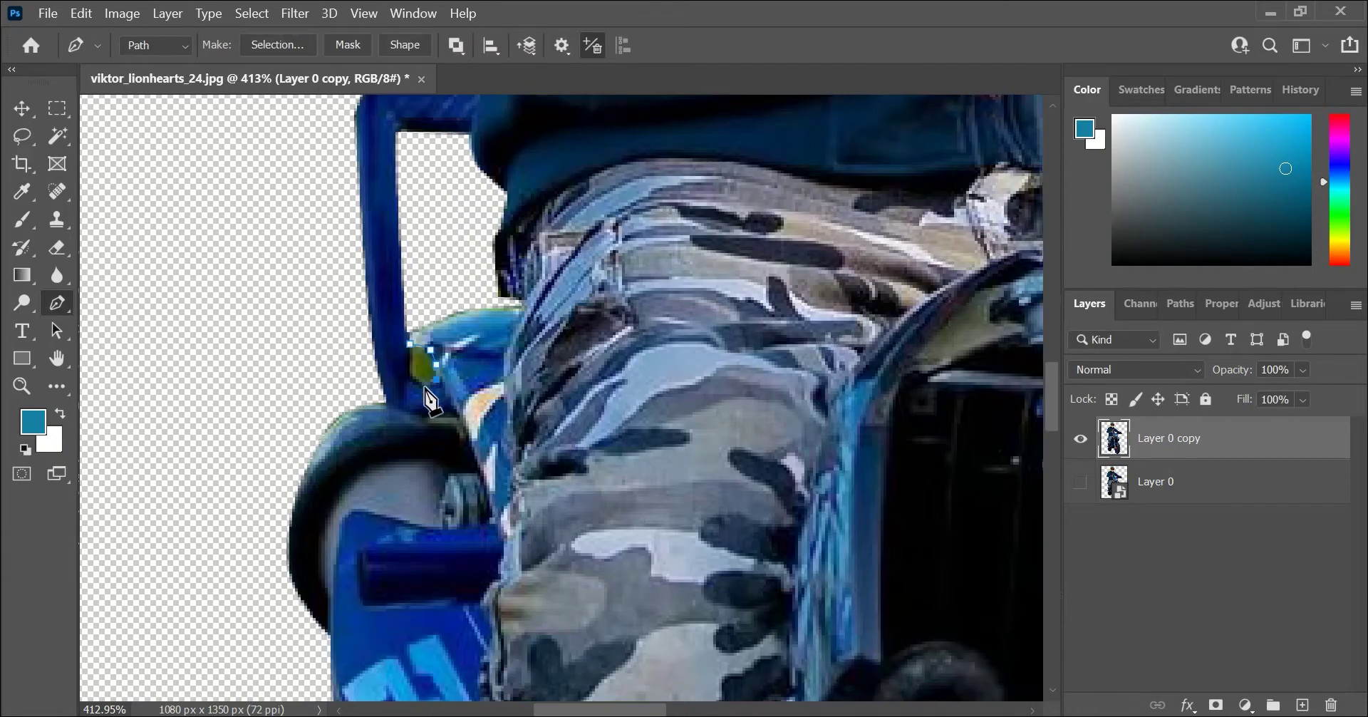
pyautogui.scroll(-5, 805, 434)
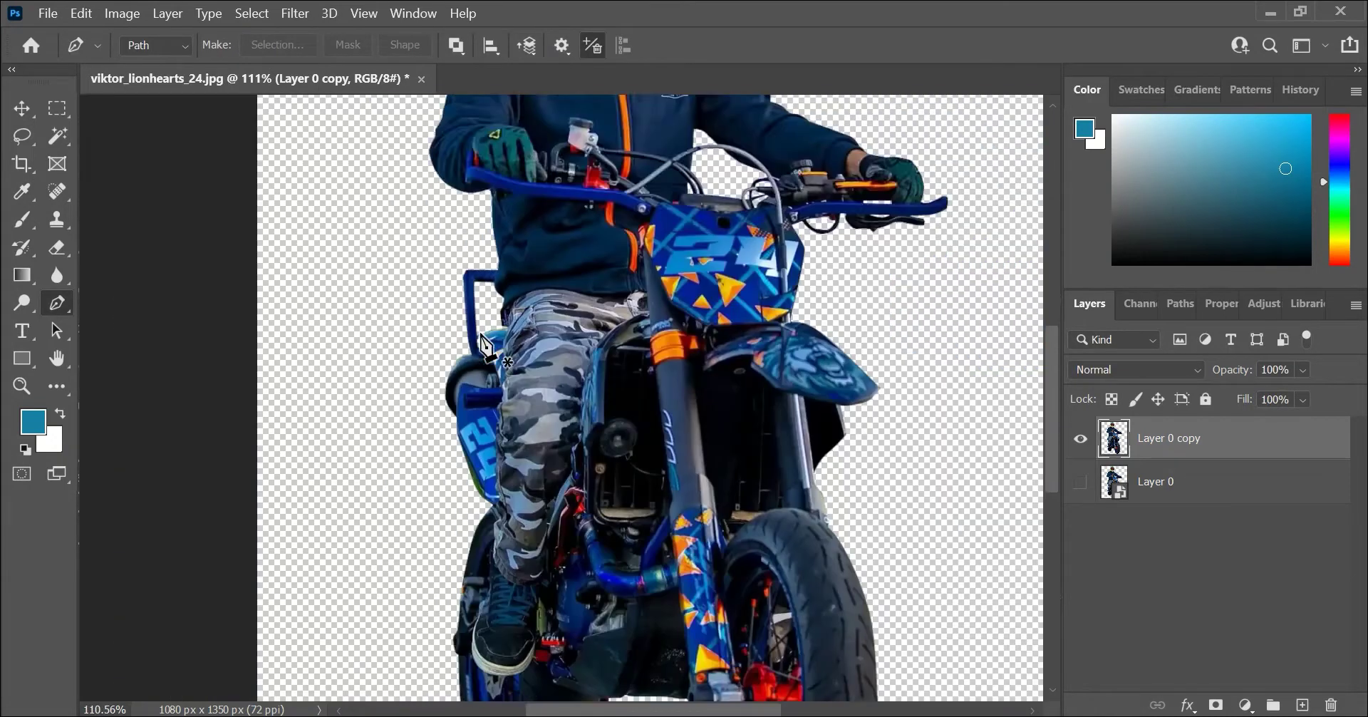
pyautogui.scroll(2, 802, 431)
pyautogui.scroll(-3, 802, 431)
pyautogui.scroll(-1, 780, 406)
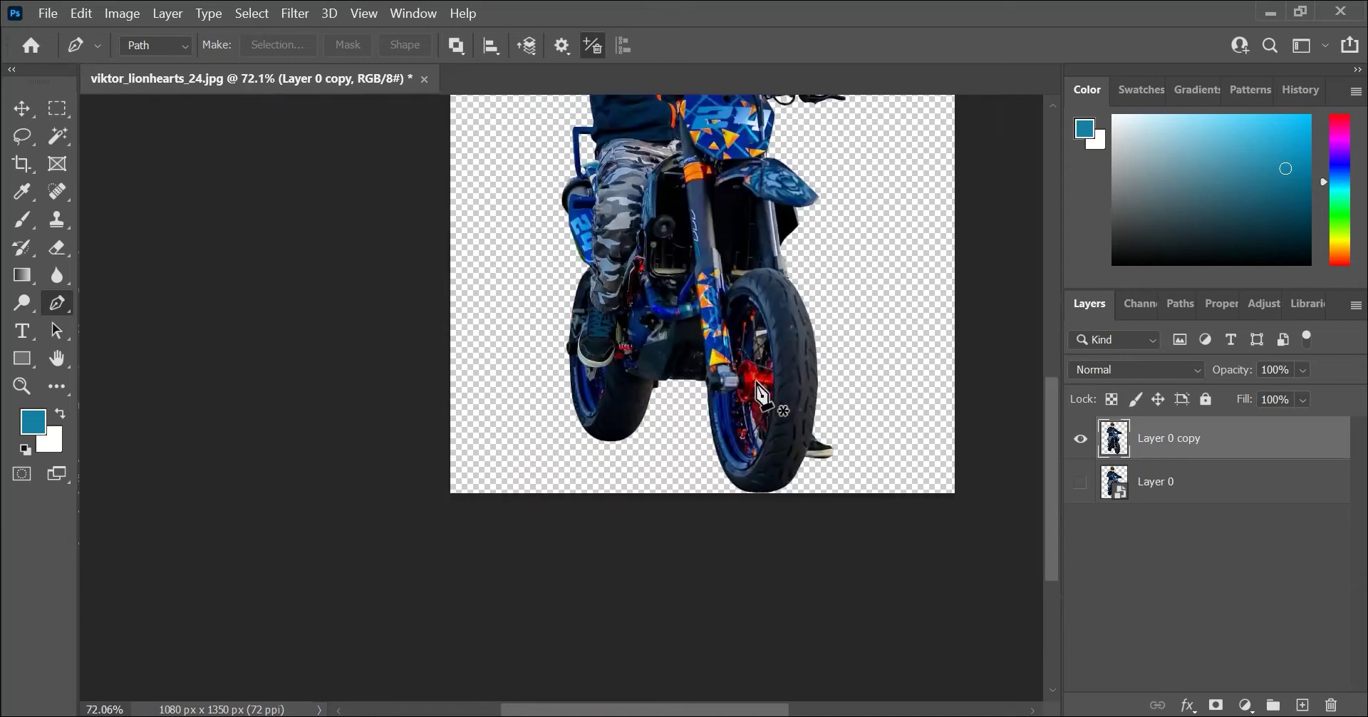
pyautogui.scroll(8, 744, 396)
# - Finish the spoke path and delete the background between the spokes
pyautogui.moveTo(739, 351); pyautogui.dragTo(743, 400)
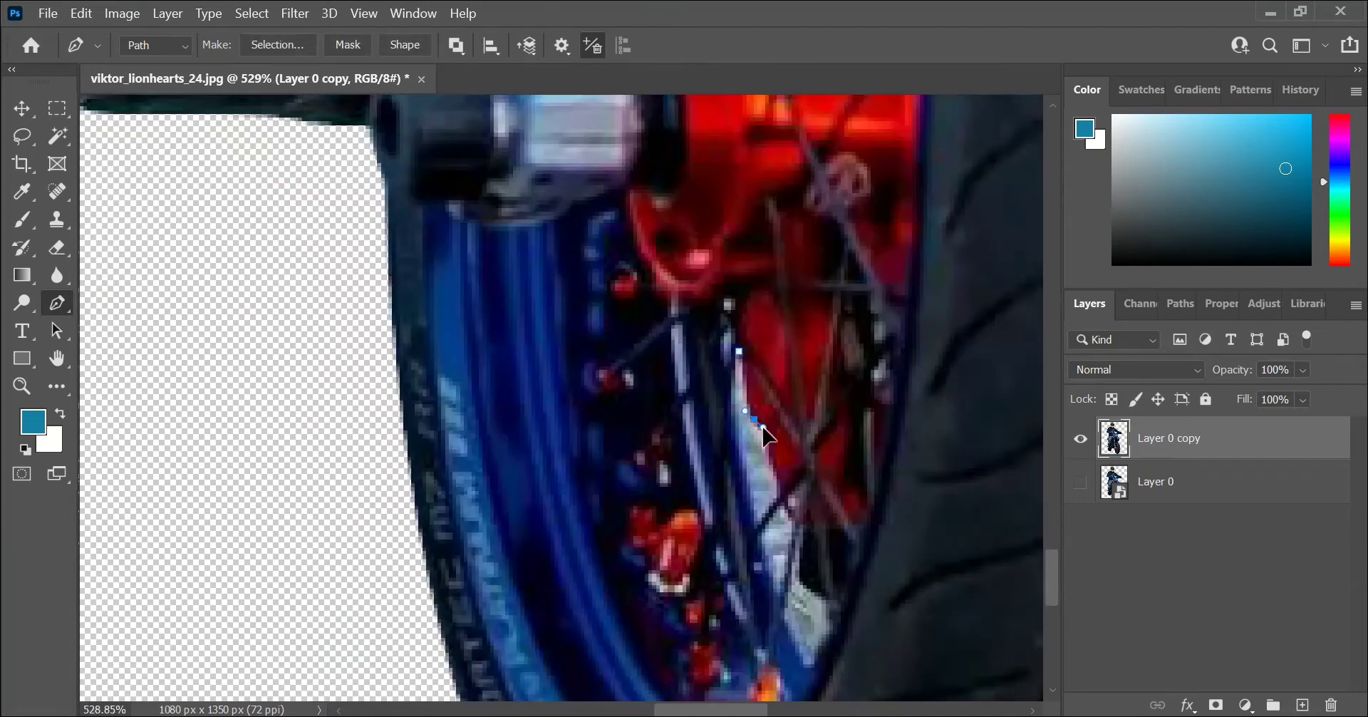
pyautogui.click(277, 44)
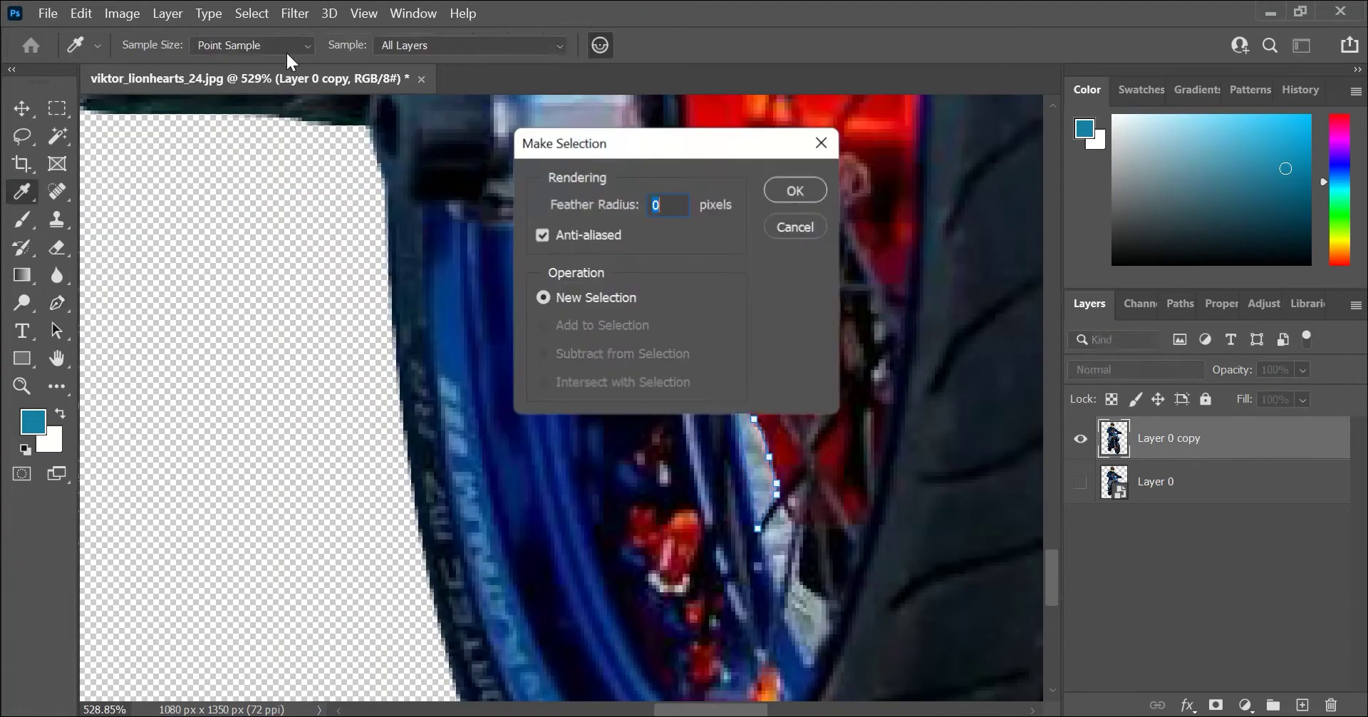
pyautogui.press('Return')
pyautogui.press('Delete')
pyautogui.scroll(-2, 657, 464)
# - Trace the next gap between the spokes and convert it to a selection
pyautogui.click(784, 393)
pyautogui.click(782, 474)
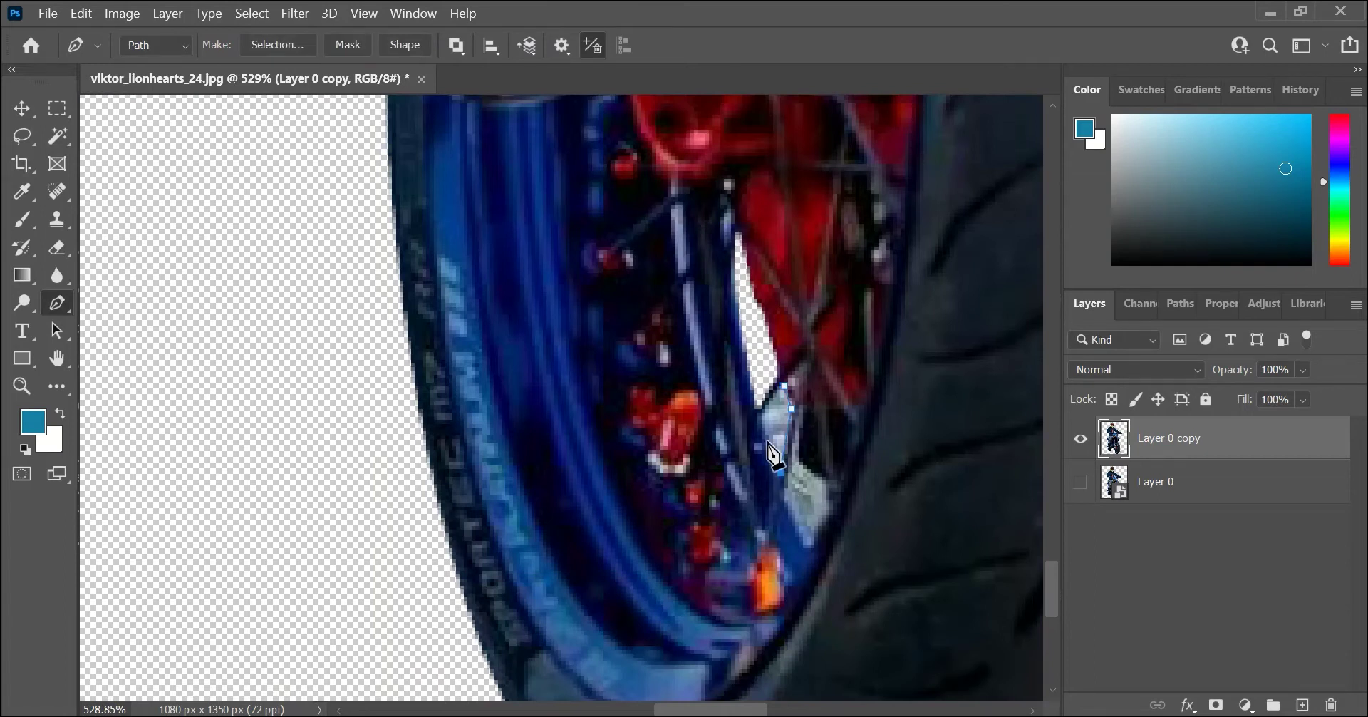
pyautogui.click(757, 418)
pyautogui.click(784, 393)
pyautogui.click(271, 43)
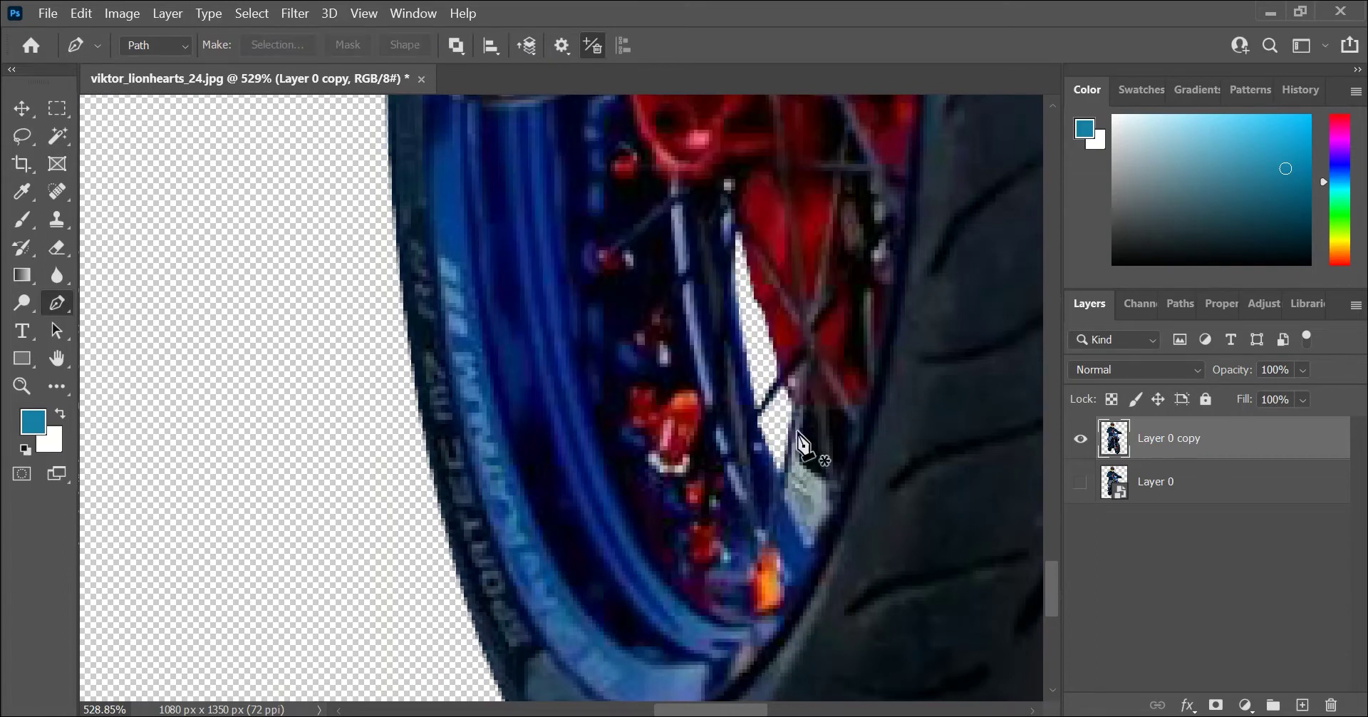
# - Trace the lower spoke gap and turn the path into a selection
pyautogui.click(799, 431)
pyautogui.click(808, 461)
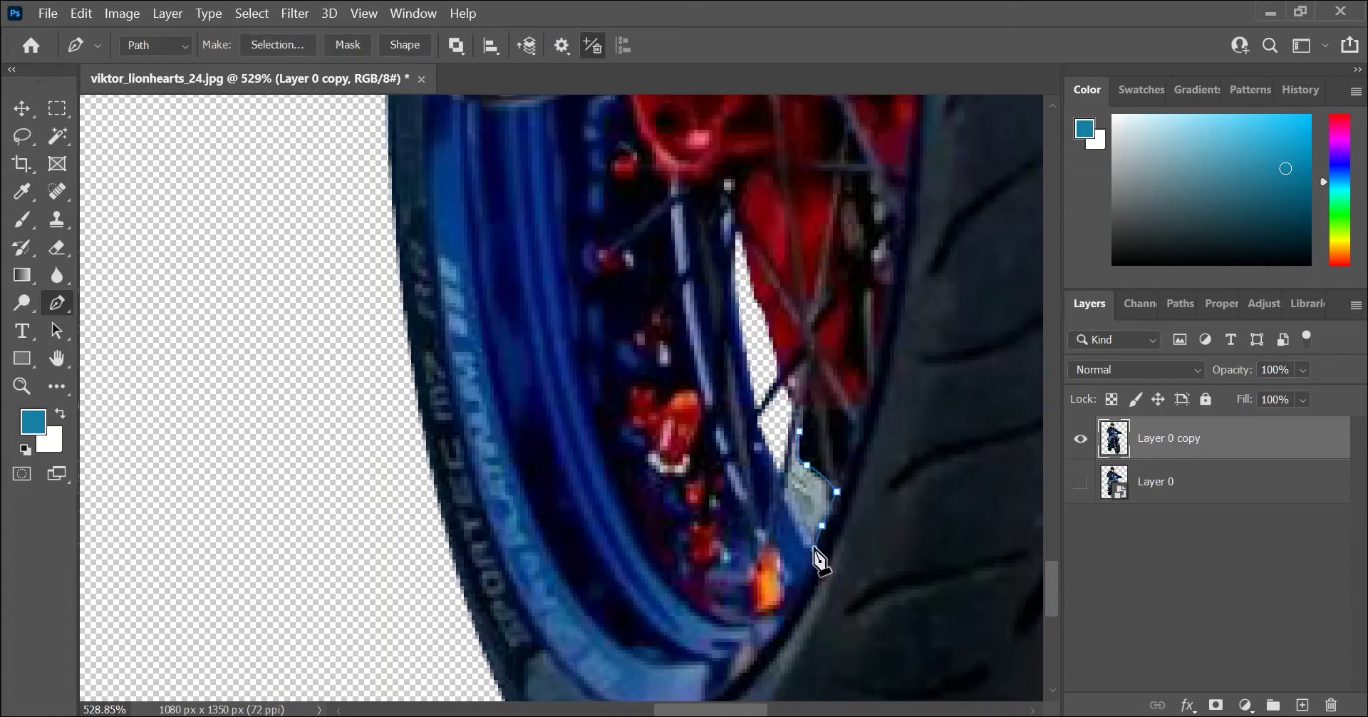
pyautogui.click(277, 44)
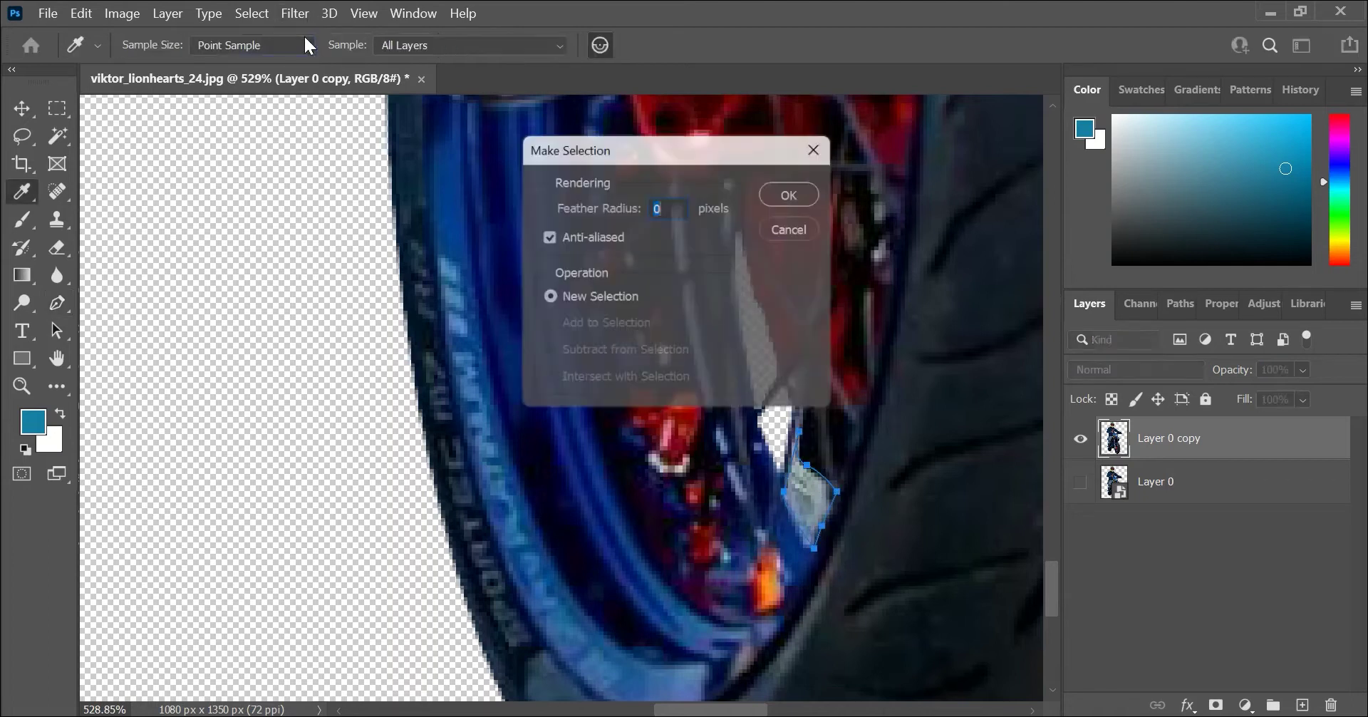
pyautogui.press('Return')
pyautogui.scroll(-5, 775, 414)
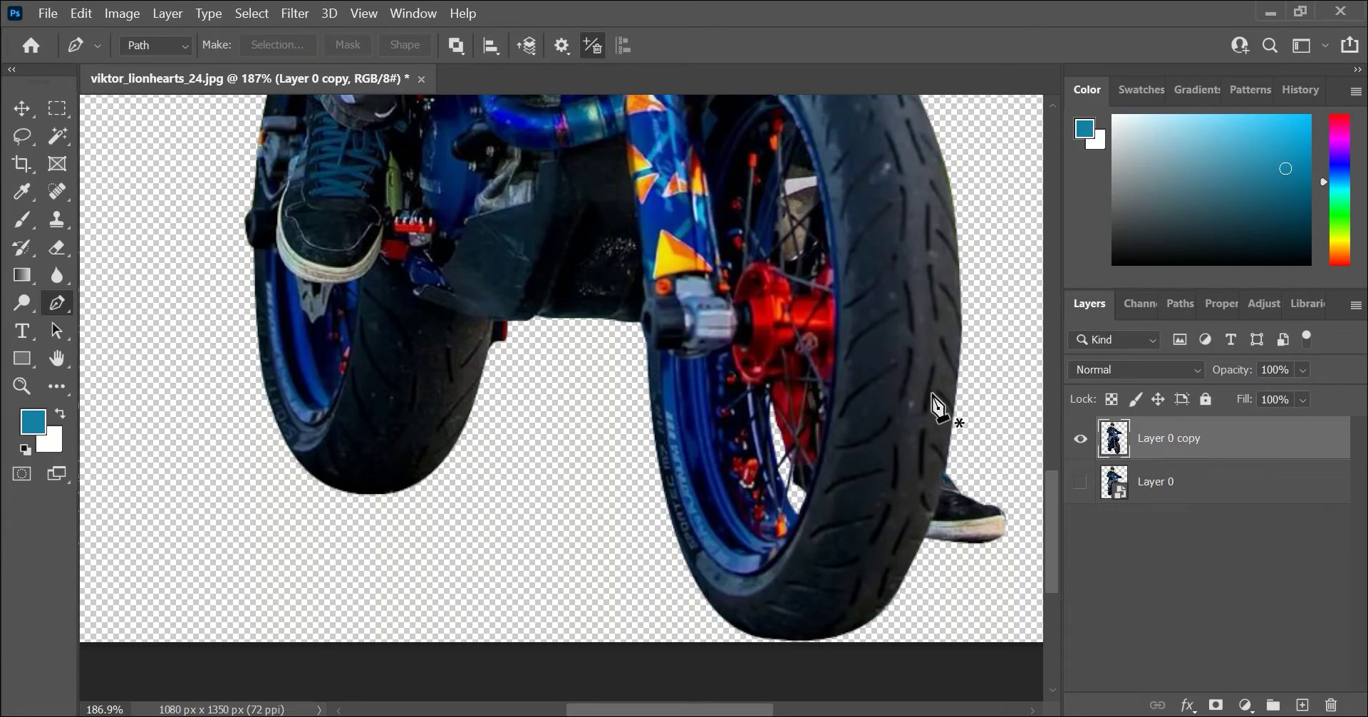
pyautogui.scroll(-3, 805, 410)
pyautogui.scroll(-3, 805, 410)
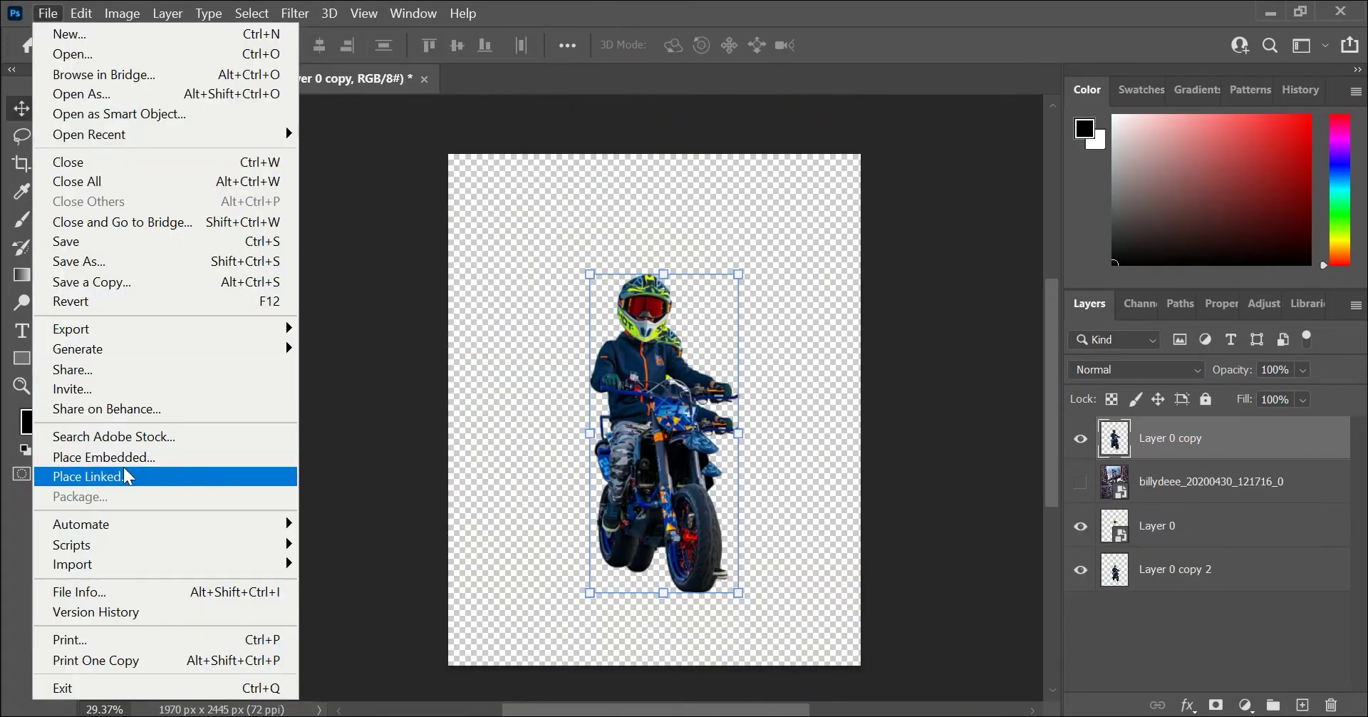
# - Place the blurred bridge-at-sunset photo into the document as an embedded layer
pyautogui.click(127, 458)
pyautogui.scroll(-5, 706, 476)
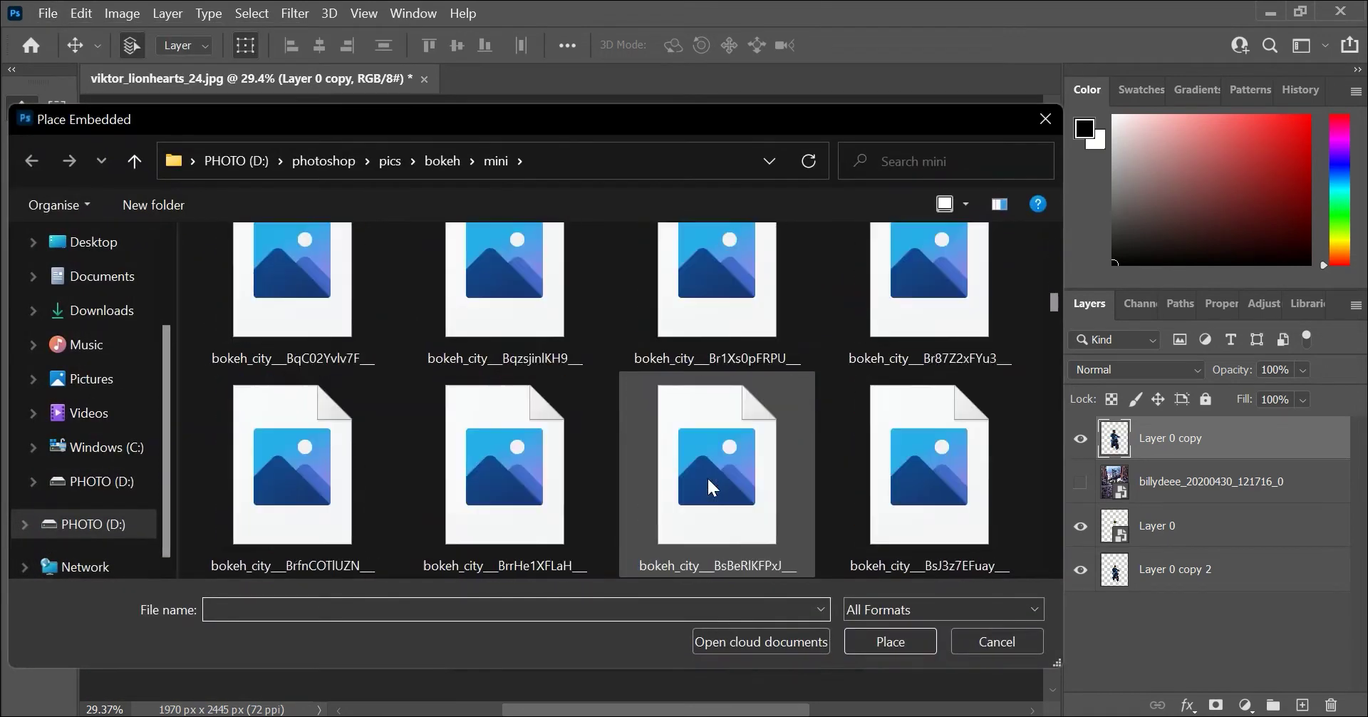
pyautogui.click(710, 474)
pyautogui.scroll(-2, 711, 475)
pyautogui.scroll(-2, 712, 476)
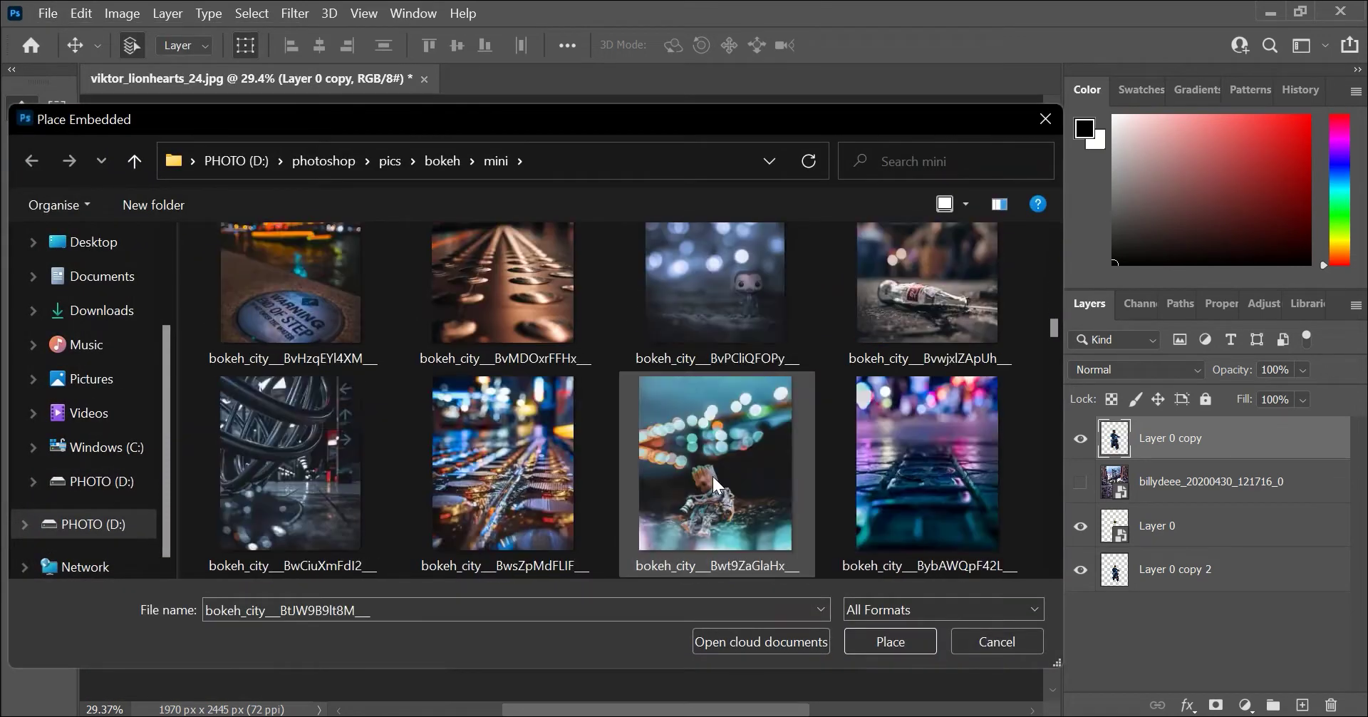
pyautogui.scroll(-2, 712, 476)
pyautogui.scroll(-3, 712, 473)
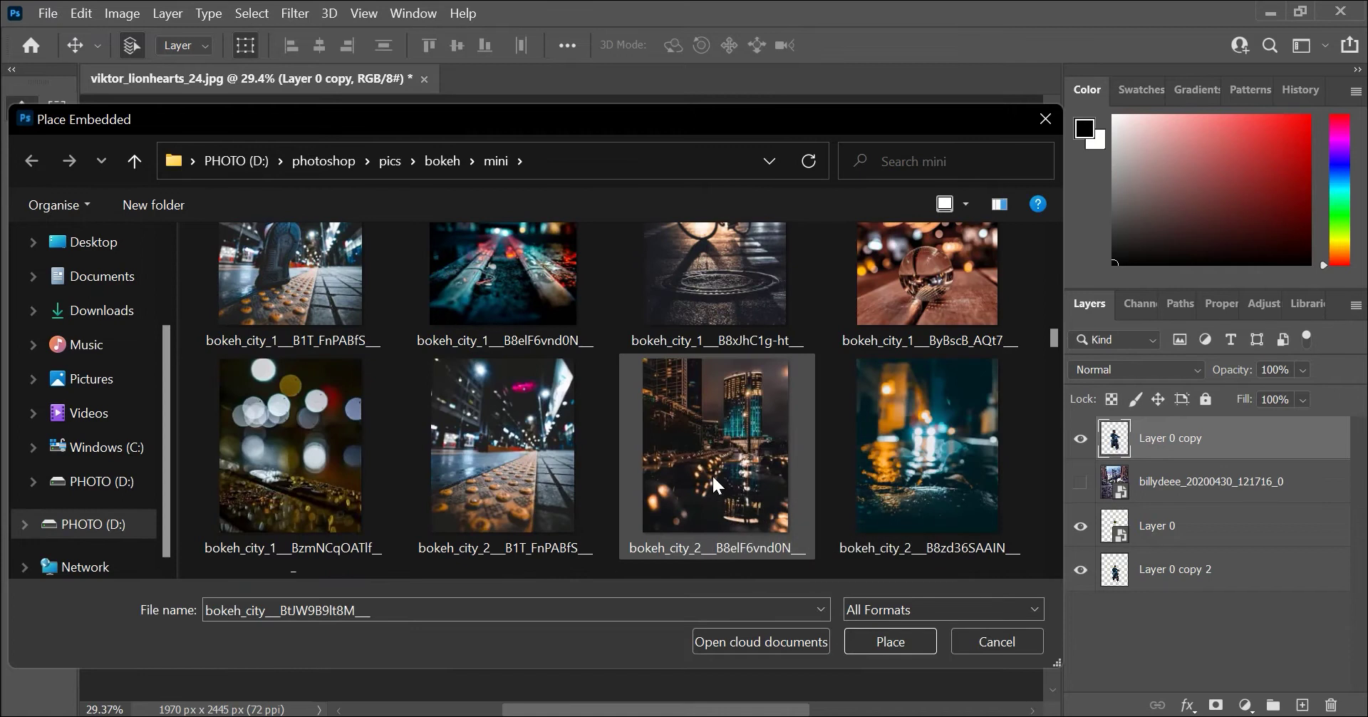
pyautogui.scroll(-3, 712, 473)
pyautogui.scroll(-3, 684, 449)
pyautogui.scroll(-3, 684, 426)
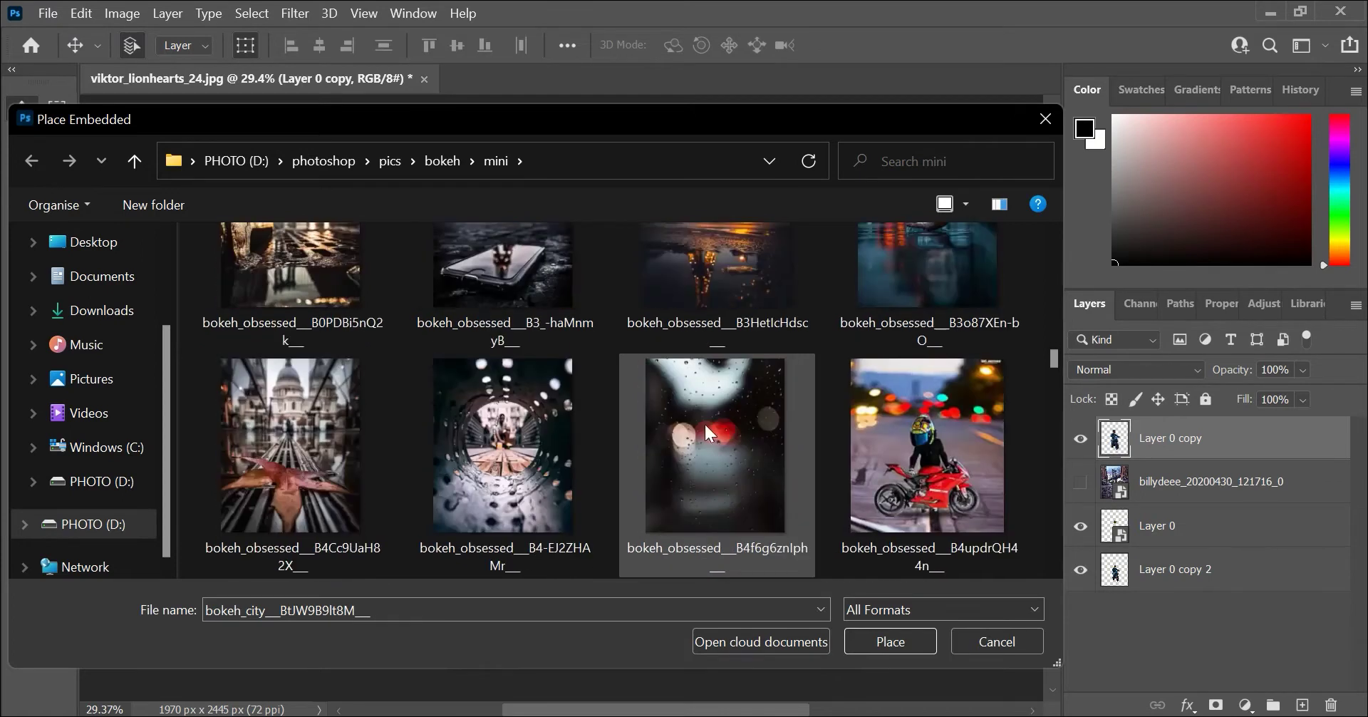
pyautogui.scroll(-3, 705, 423)
pyautogui.scroll(-1, 721, 420)
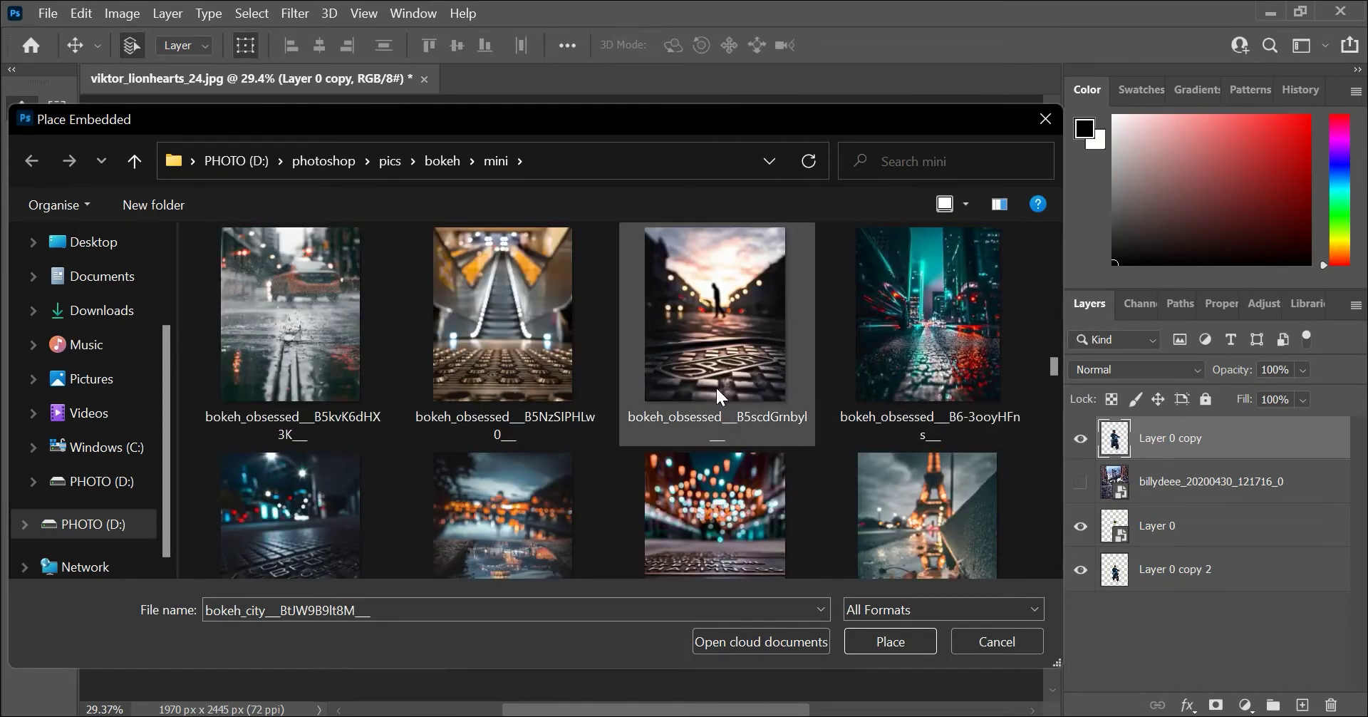
pyautogui.scroll(1, 335, 460)
pyautogui.click(335, 460)
pyautogui.scroll(-5, 635, 437)
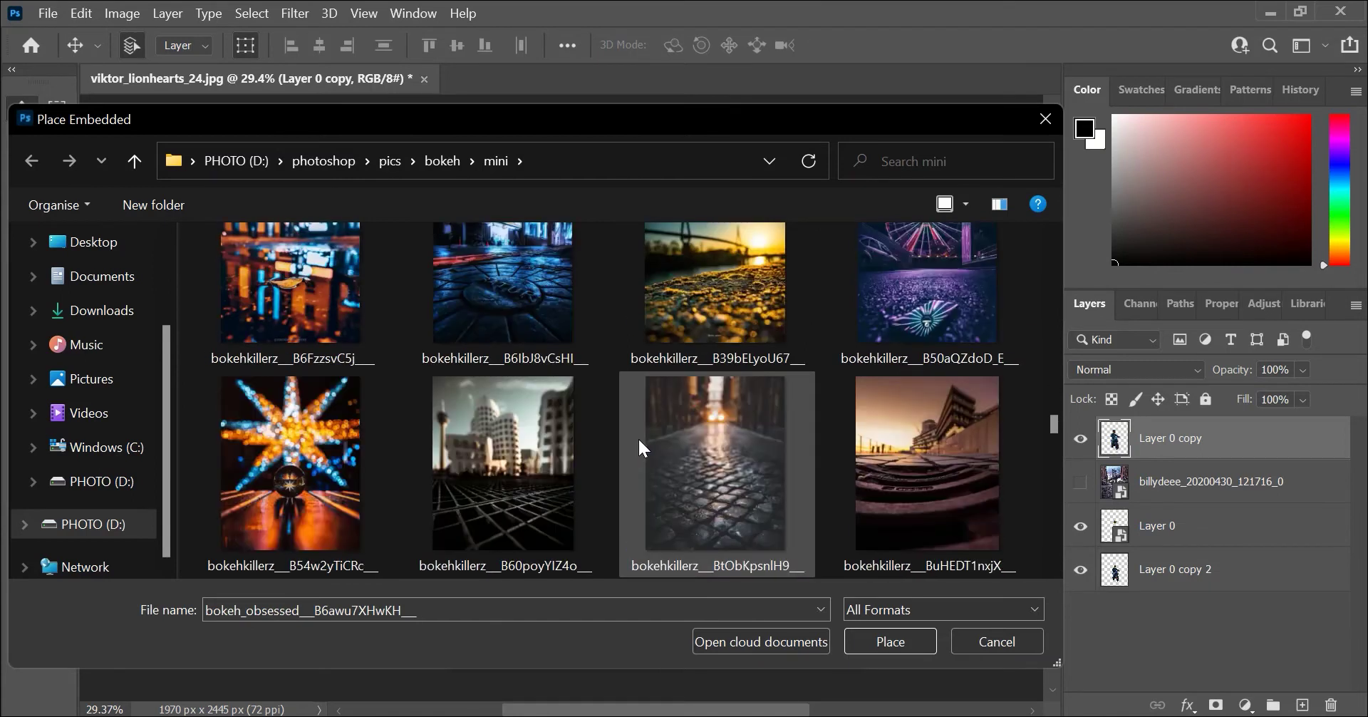
pyautogui.scroll(1, 638, 438)
pyautogui.click(725, 365)
pyautogui.moveTo(744, 127)
pyautogui.mouseDown()
pyautogui.moveTo(15, 210)
pyautogui.moveTo(675, 123)
pyautogui.mouseUp()
pyautogui.doubleClick(666, 371)
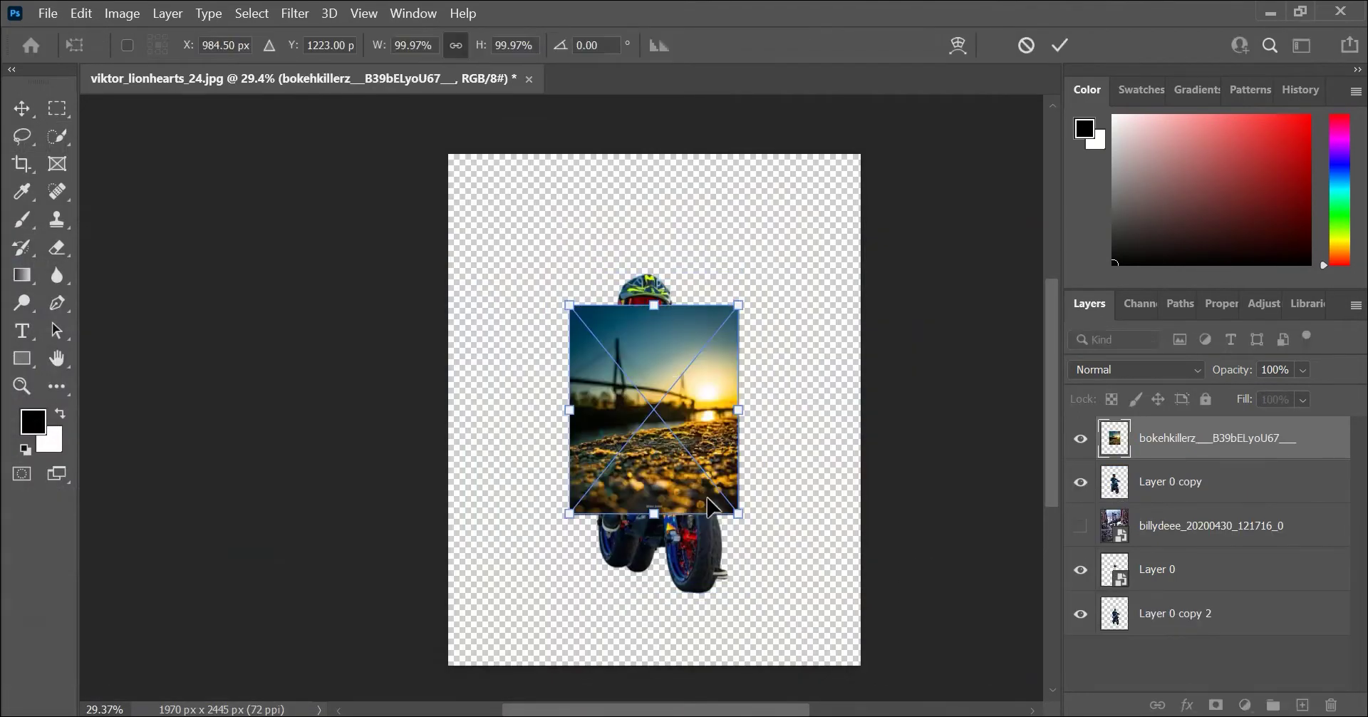
# - Stretch the bridge photo to cover the whole canvas and commit the size
pyautogui.moveTo(738, 513); pyautogui.dragTo(861, 661)
pyautogui.moveTo(590, 311); pyautogui.dragTo(436, 160)
pyautogui.press('Return')
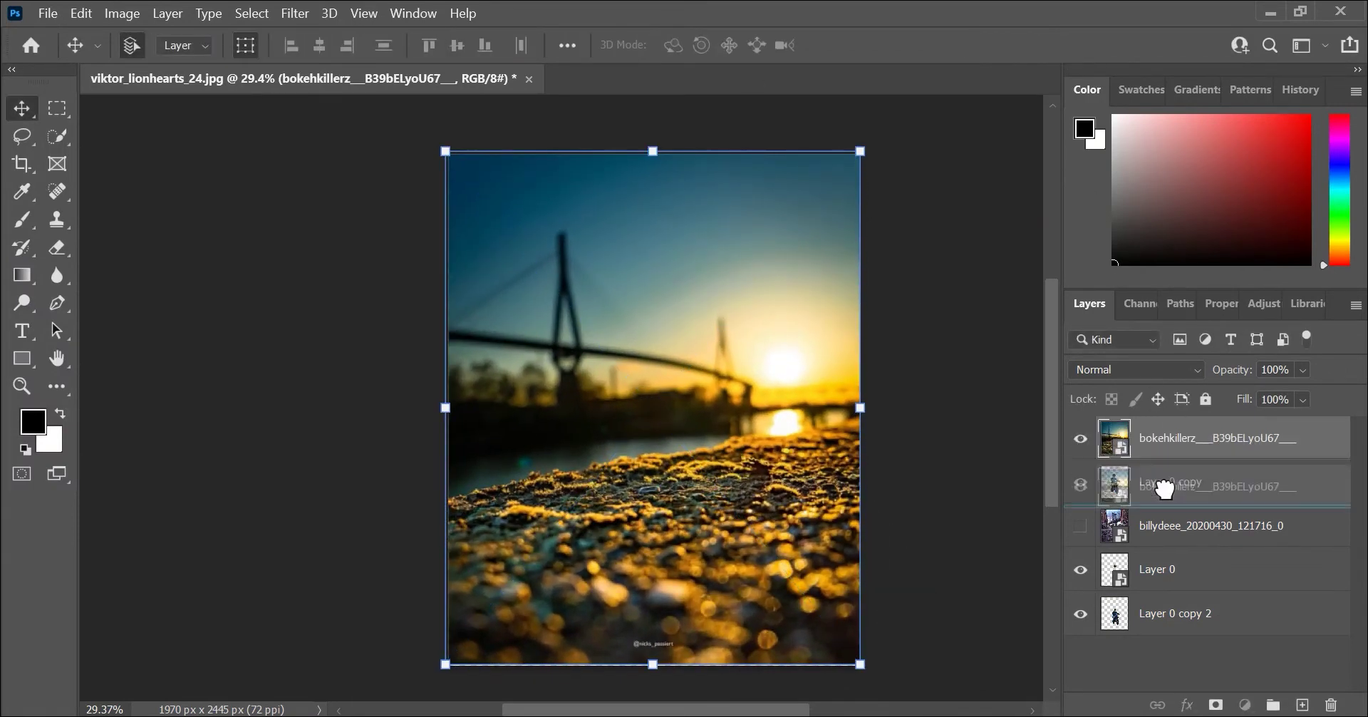
# - Move the bridge photo below the rider and scale the rider down to about 80%
pyautogui.moveTo(1169, 439); pyautogui.dragTo(1160, 491)
pyautogui.click(626, 459)
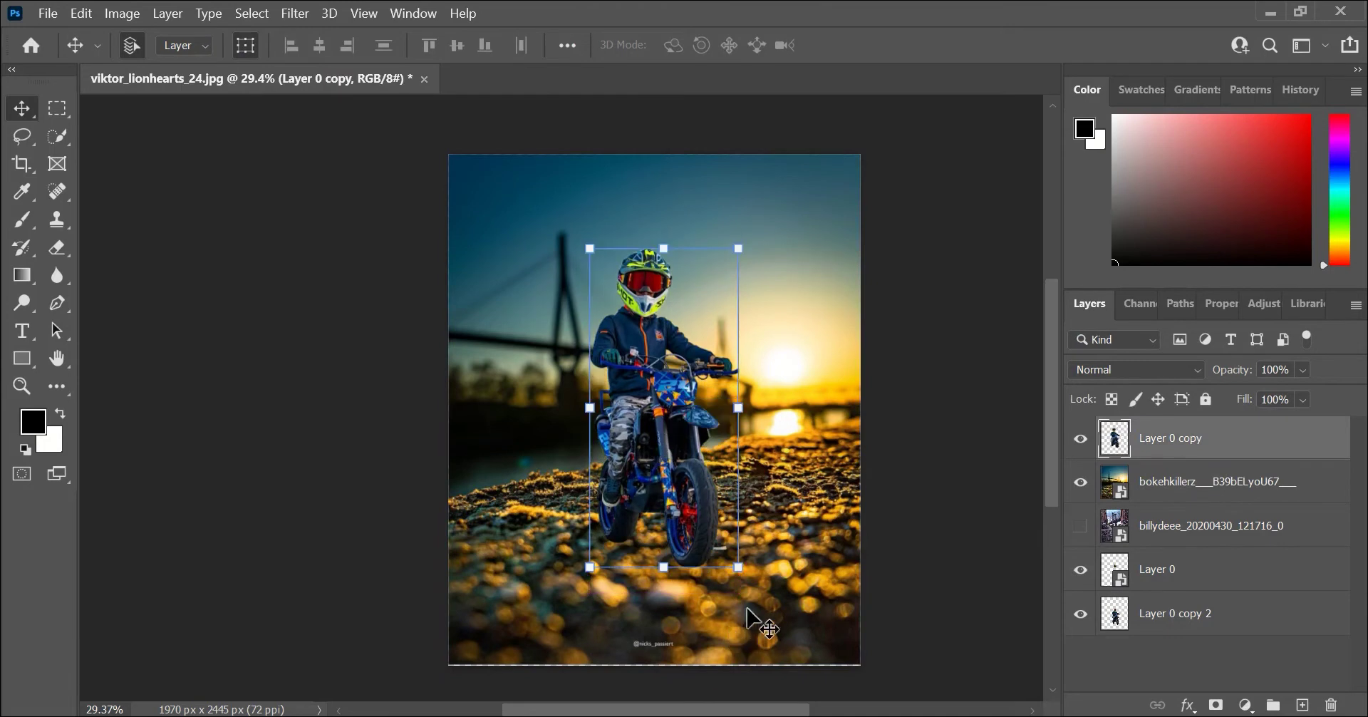
pyautogui.moveTo(737, 567); pyautogui.dragTo(708, 503)
pyautogui.moveTo(648, 421); pyautogui.dragTo(673, 427)
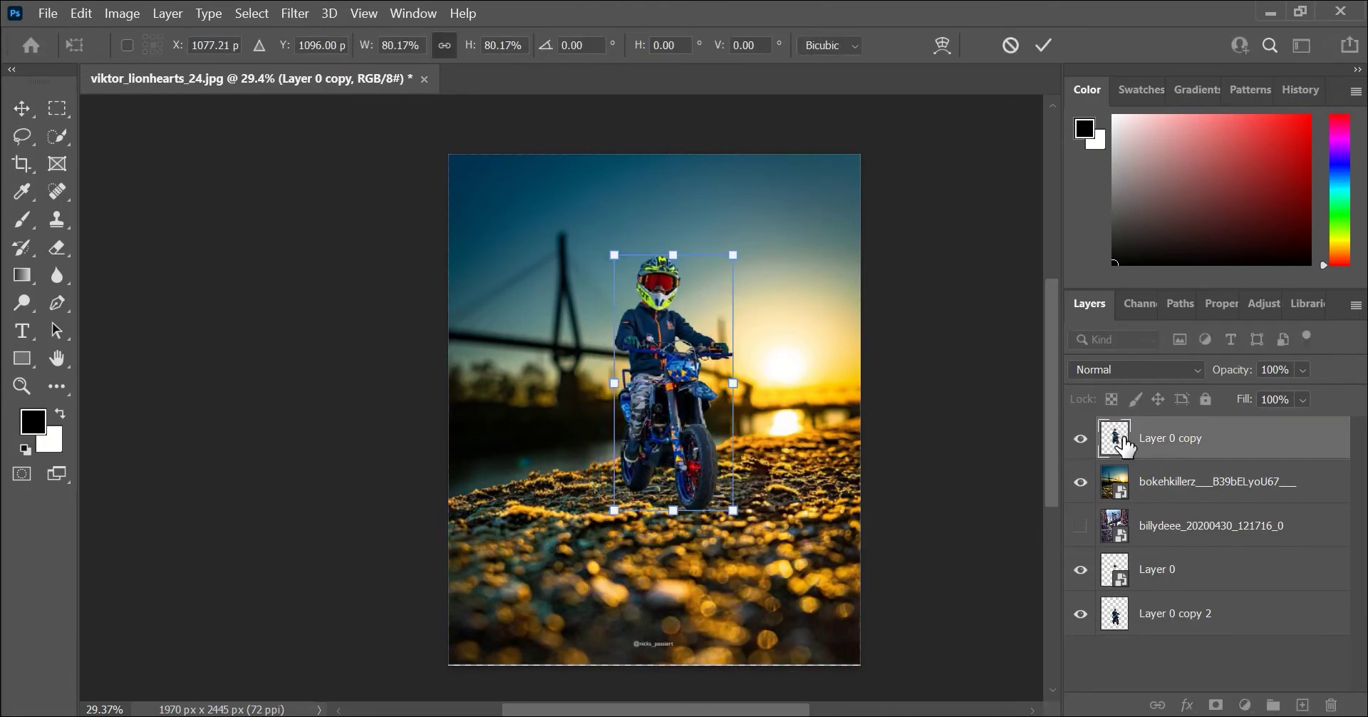
pyautogui.click(1124, 445)
# - Hide Layer 0 copy and bring Layer 0 and Layer 0 copy 2 to the top
pyautogui.click(1079, 439)
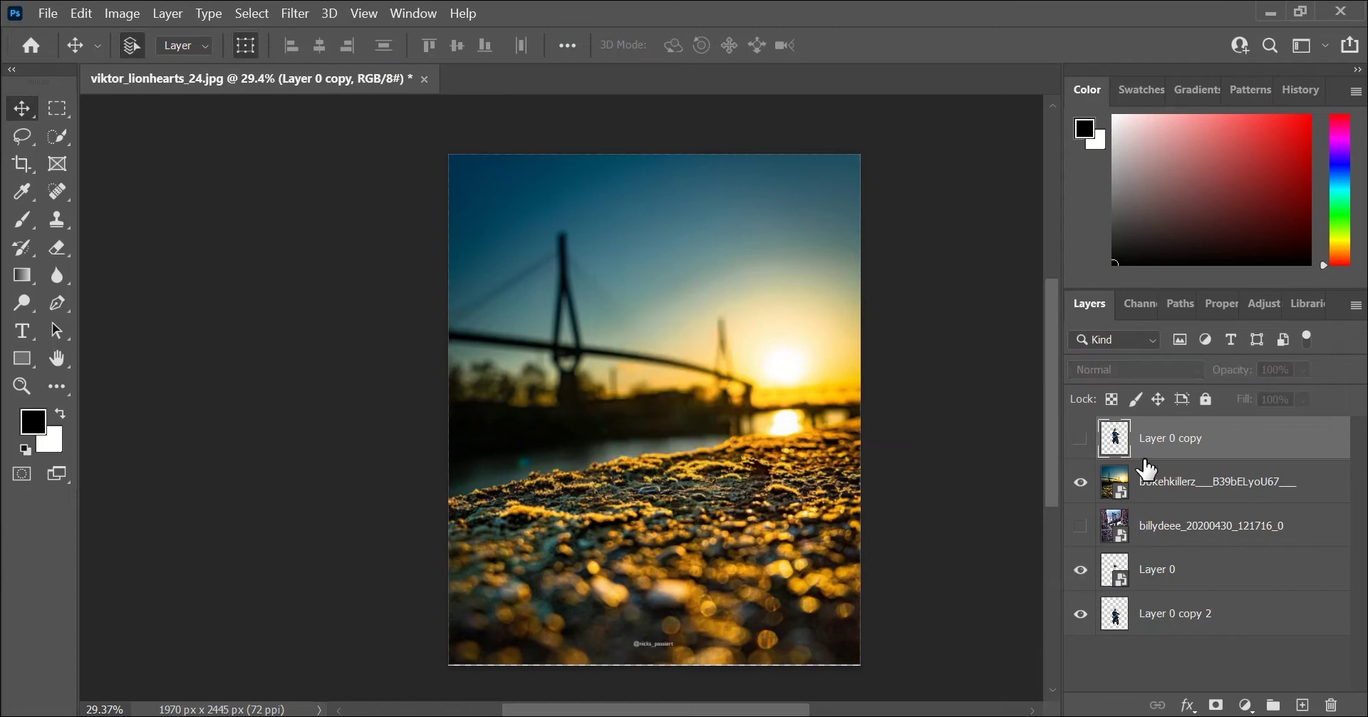
pyautogui.moveTo(1145, 468)
pyautogui.mouseDown()
pyautogui.moveTo(1155, 551)
pyautogui.moveTo(1169, 428)
pyautogui.mouseUp()
pyautogui.click(1117, 589)
pyautogui.keyDown('shift'); pyautogui.click(1168, 613); pyautogui.keyUp('shift')
# - Enlarge the Layer 0 helmeted head and nudge it onto the rider's shoulders
pyautogui.click(1170, 456)
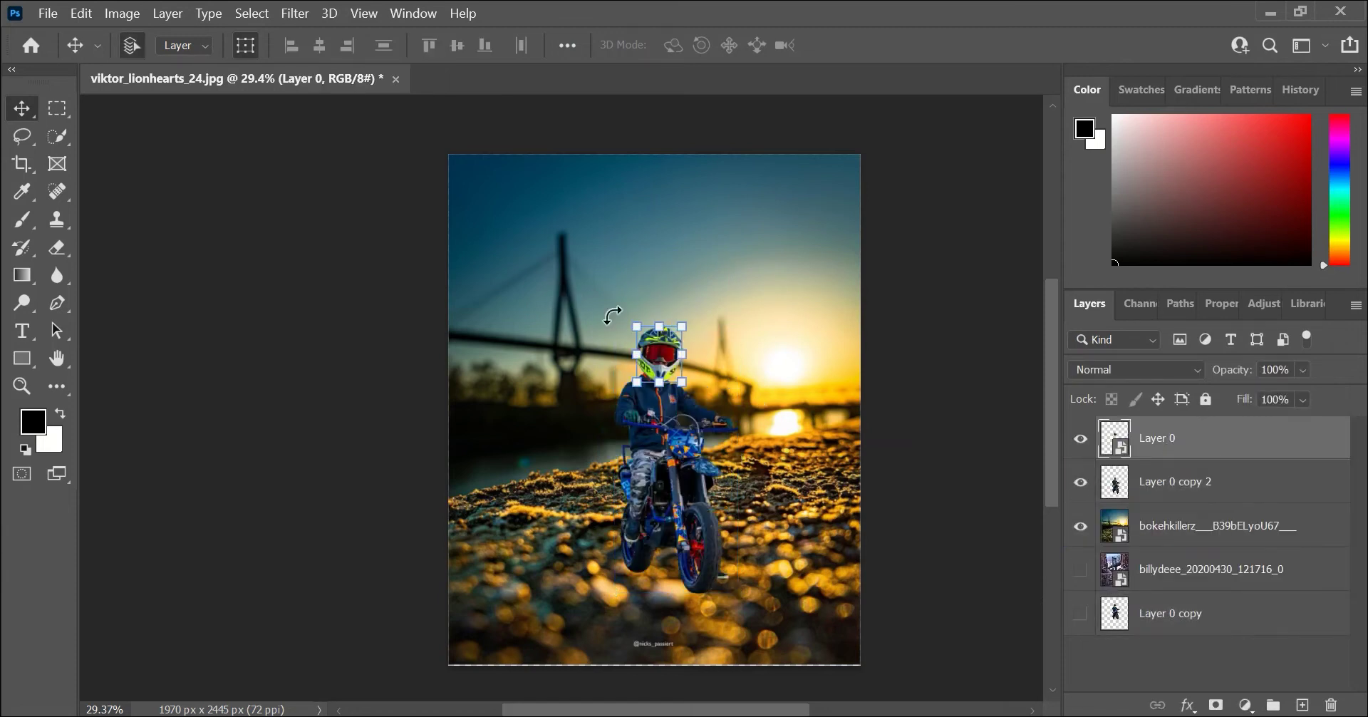
pyautogui.moveTo(636, 325); pyautogui.dragTo(568, 285)
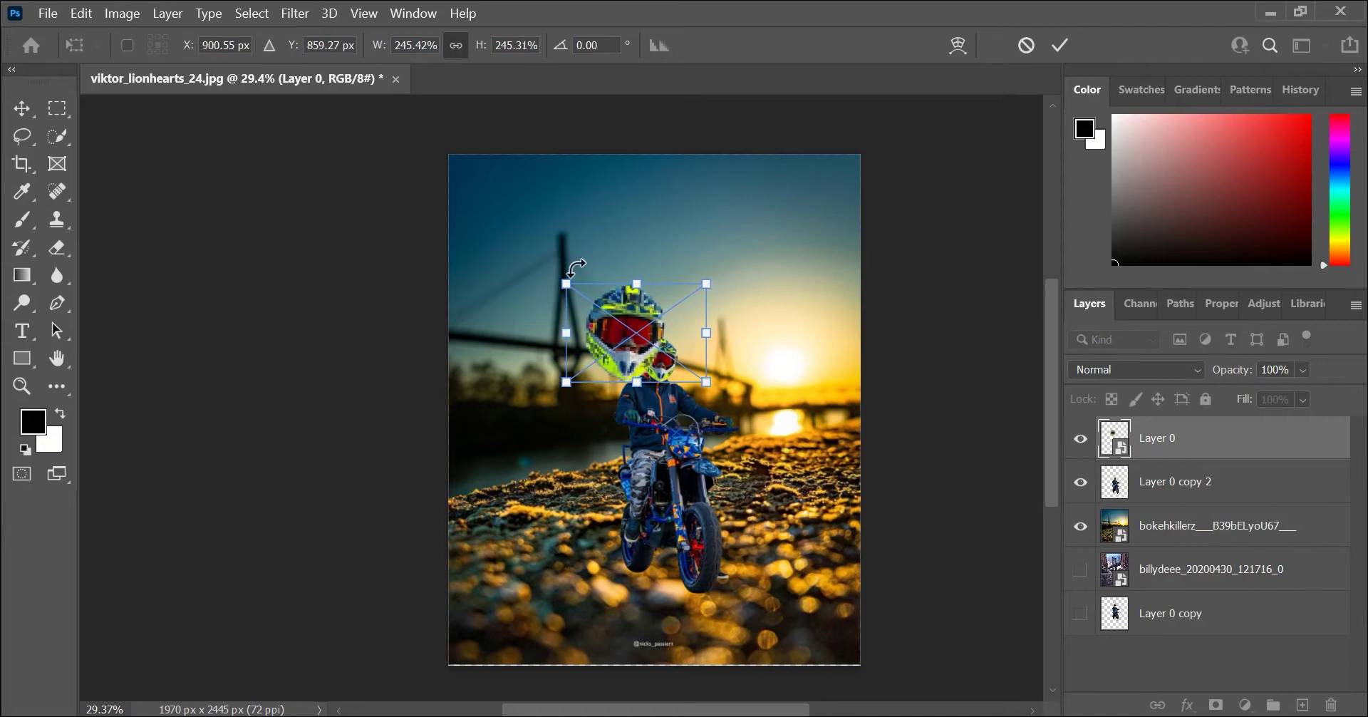
pyautogui.click(1055, 43)
pyautogui.scroll(5, 641, 342)
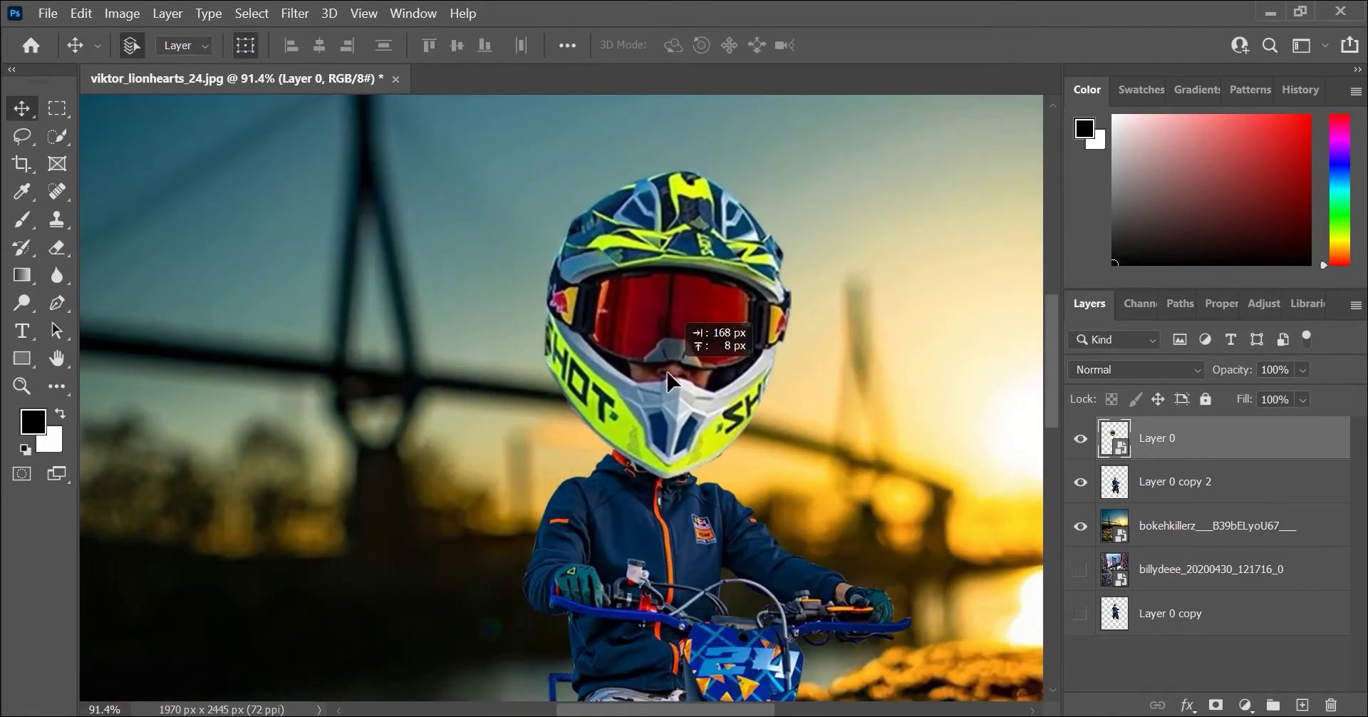
pyautogui.moveTo(667, 372); pyautogui.dragTo(672, 383)
pyautogui.scroll(-5, 644, 470)
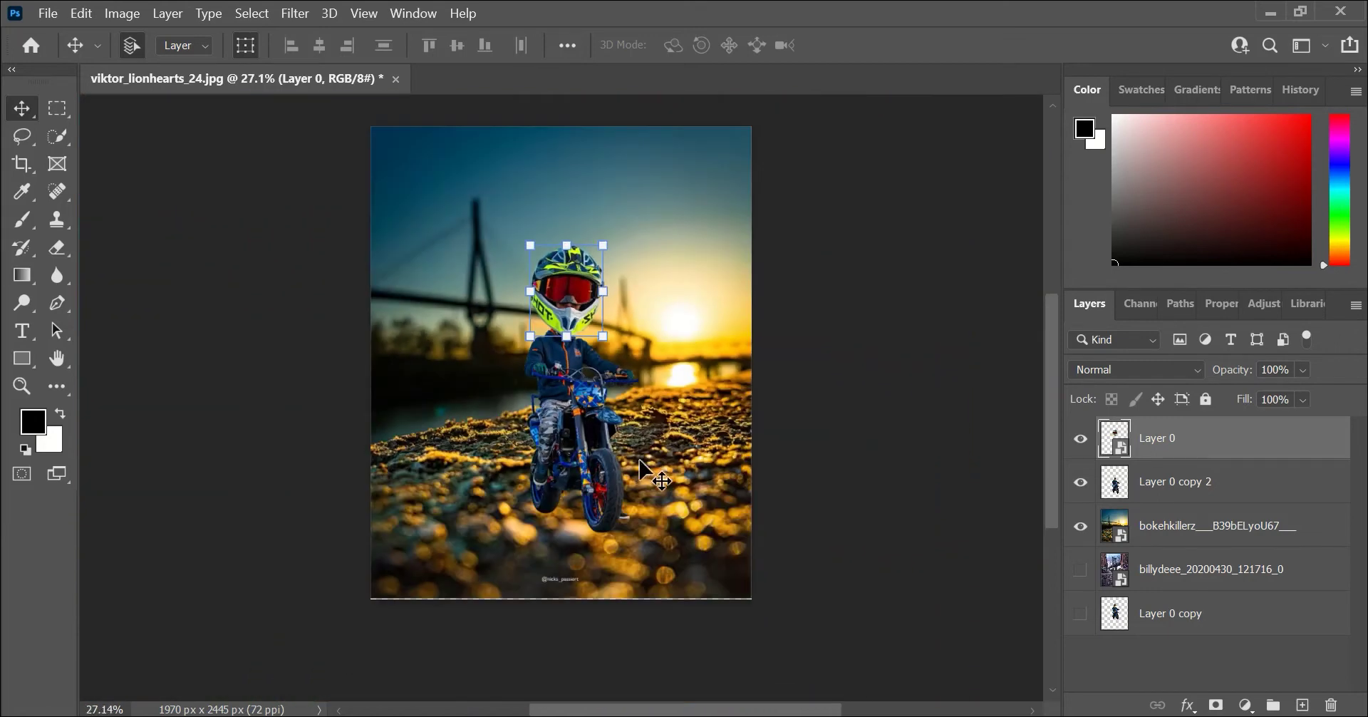
# - Select Layer 0 copy 2 and Layer 0 together
pyautogui.click(905, 377)
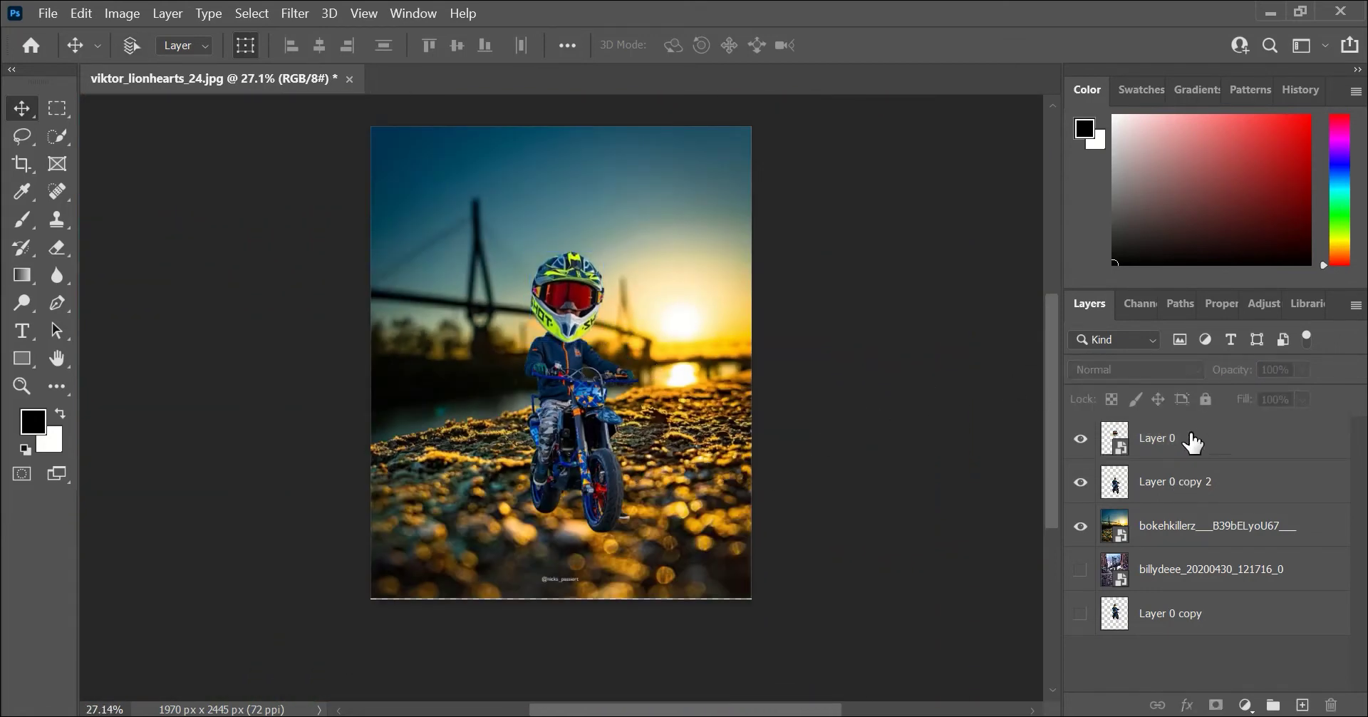
pyautogui.click(1191, 474)
pyautogui.keyDown('ctrl'); pyautogui.click(1194, 455); pyautogui.keyUp('ctrl')
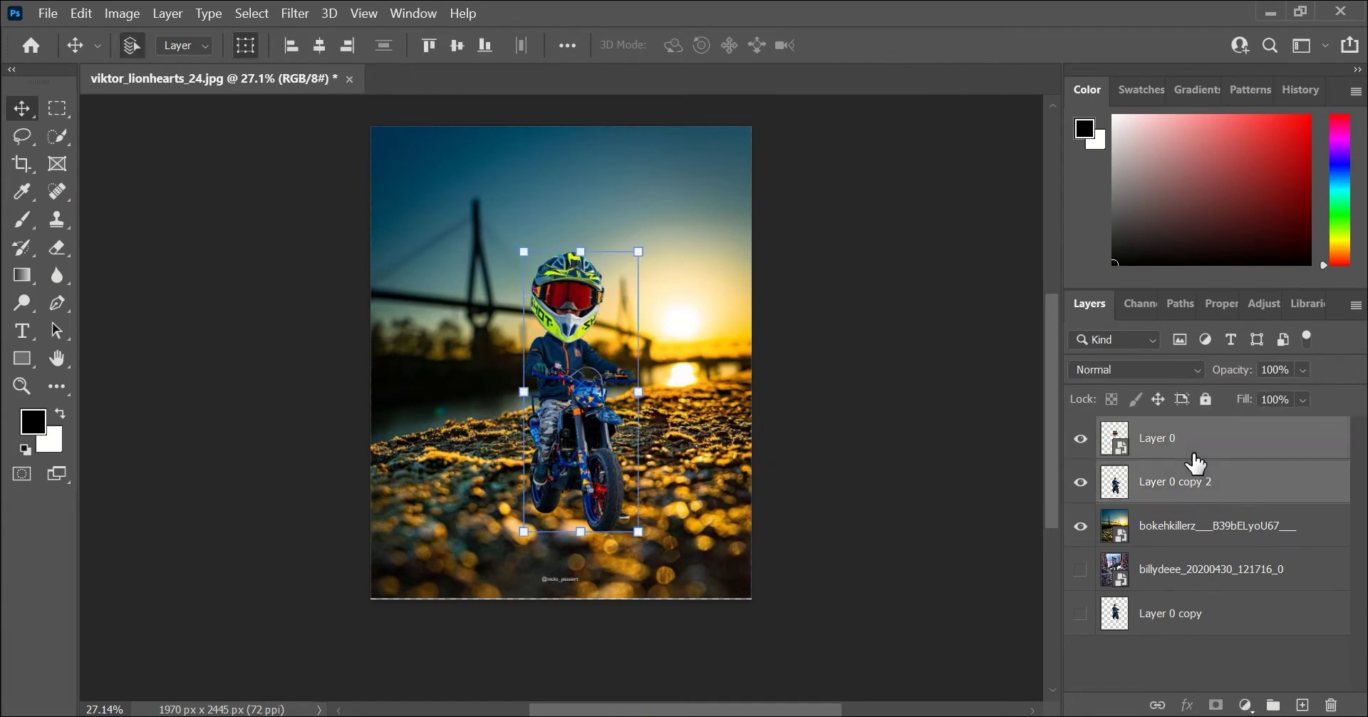
# - Duplicate the head and body, merge the copies, and move the originals below the background
pyautogui.hotkey('ctrl', 'j')
pyautogui.rightClick(1191, 459)
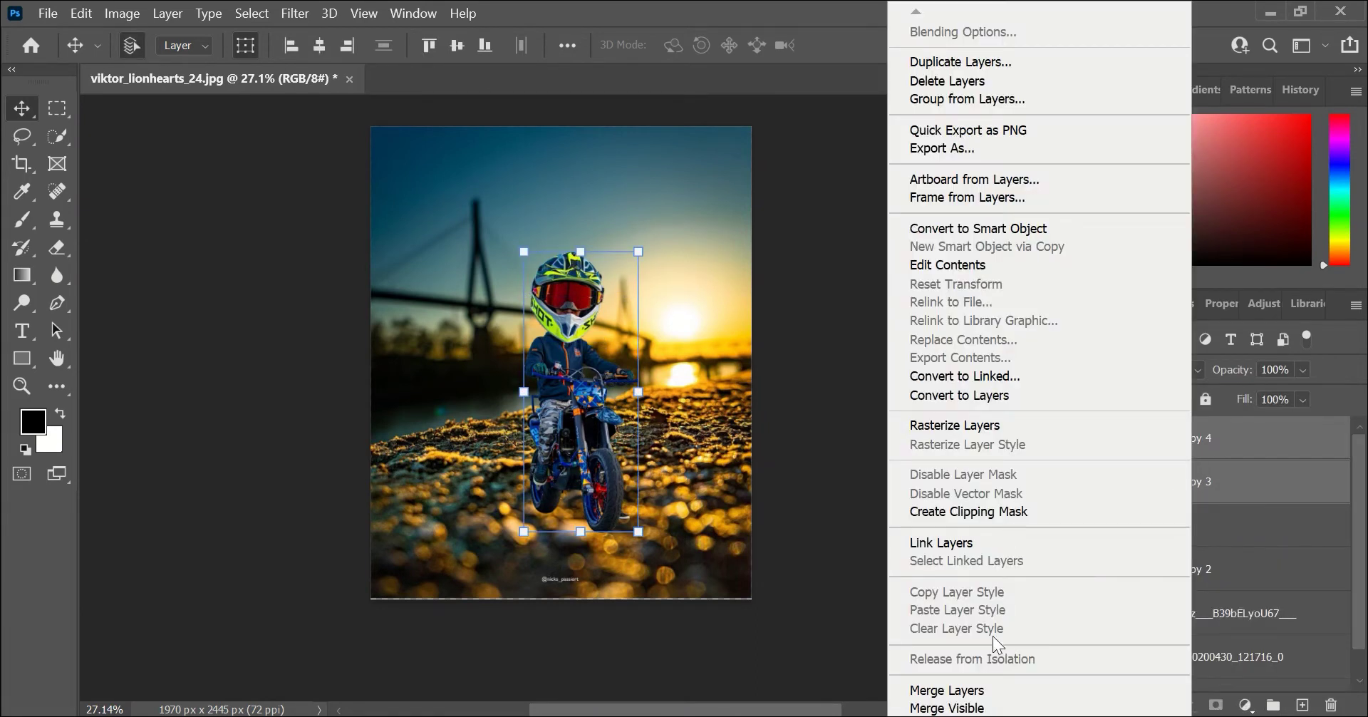
pyautogui.click(947, 690)
pyautogui.moveTo(1191, 525)
pyautogui.mouseDown()
pyautogui.moveTo(1193, 570)
pyautogui.moveTo(1145, 652)
pyautogui.mouseUp()
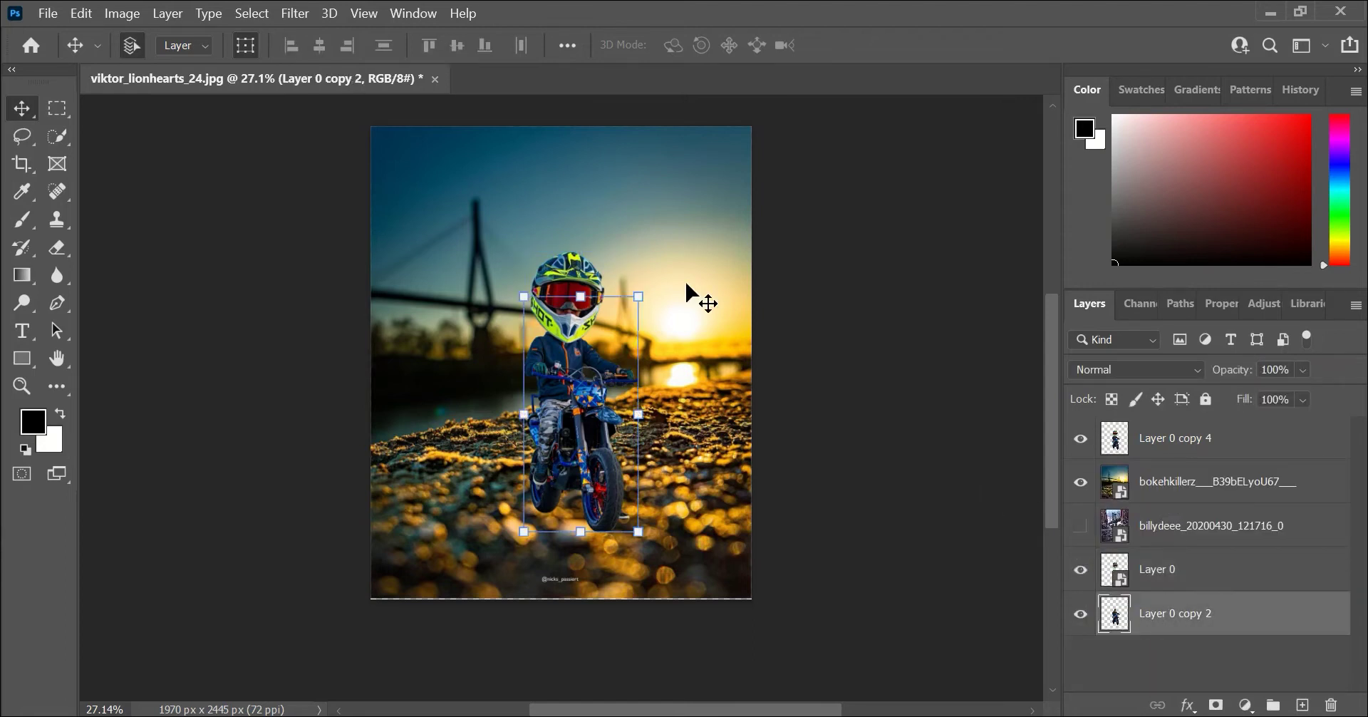
# - Check the merged Layer 0 copy 4 and background layers, then pick the Spot Healing Brush
pyautogui.click(1202, 443)
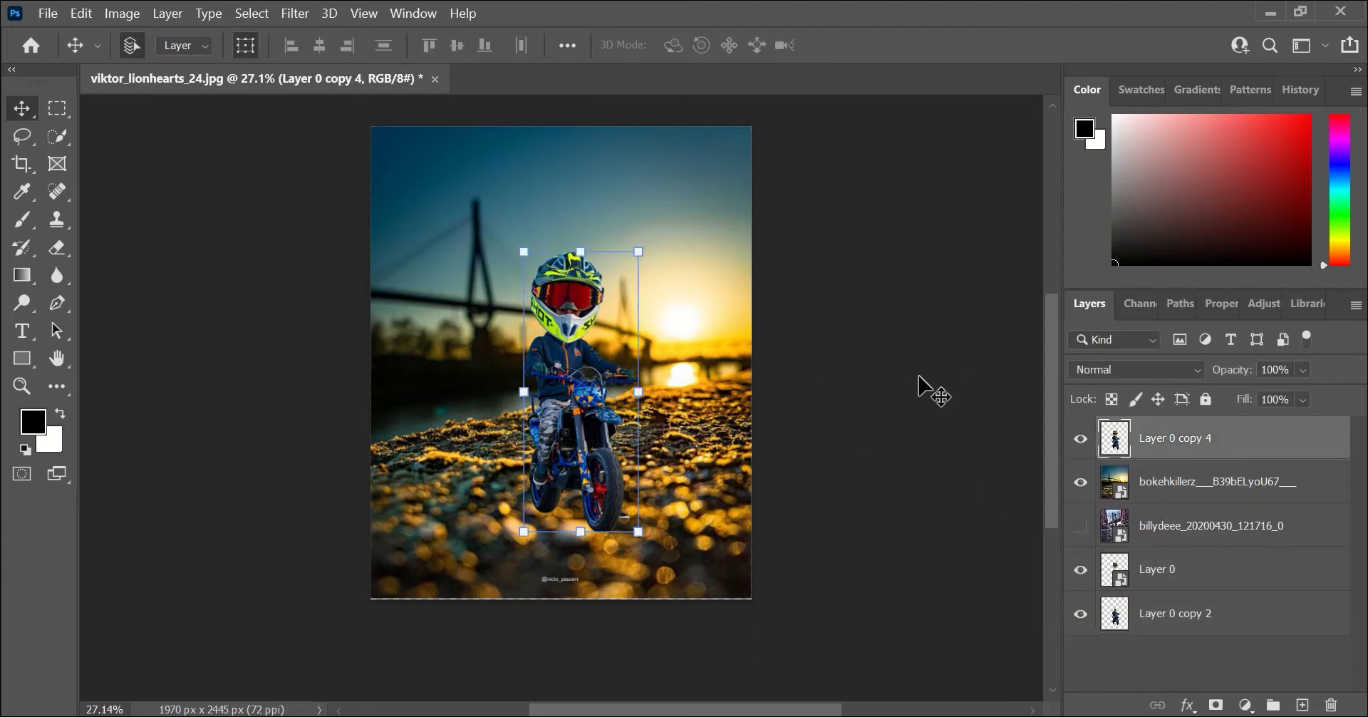
pyautogui.click(732, 476)
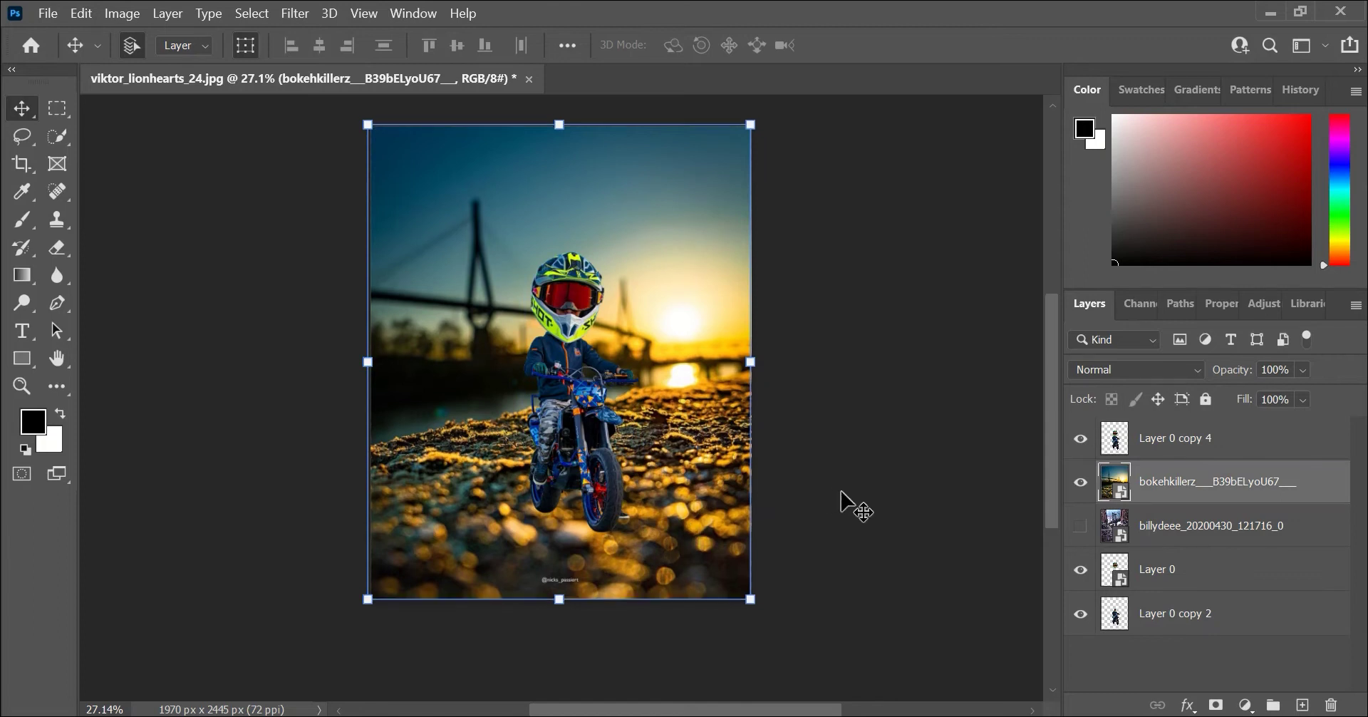
pyautogui.click(231, 494)
pyautogui.click(59, 196)
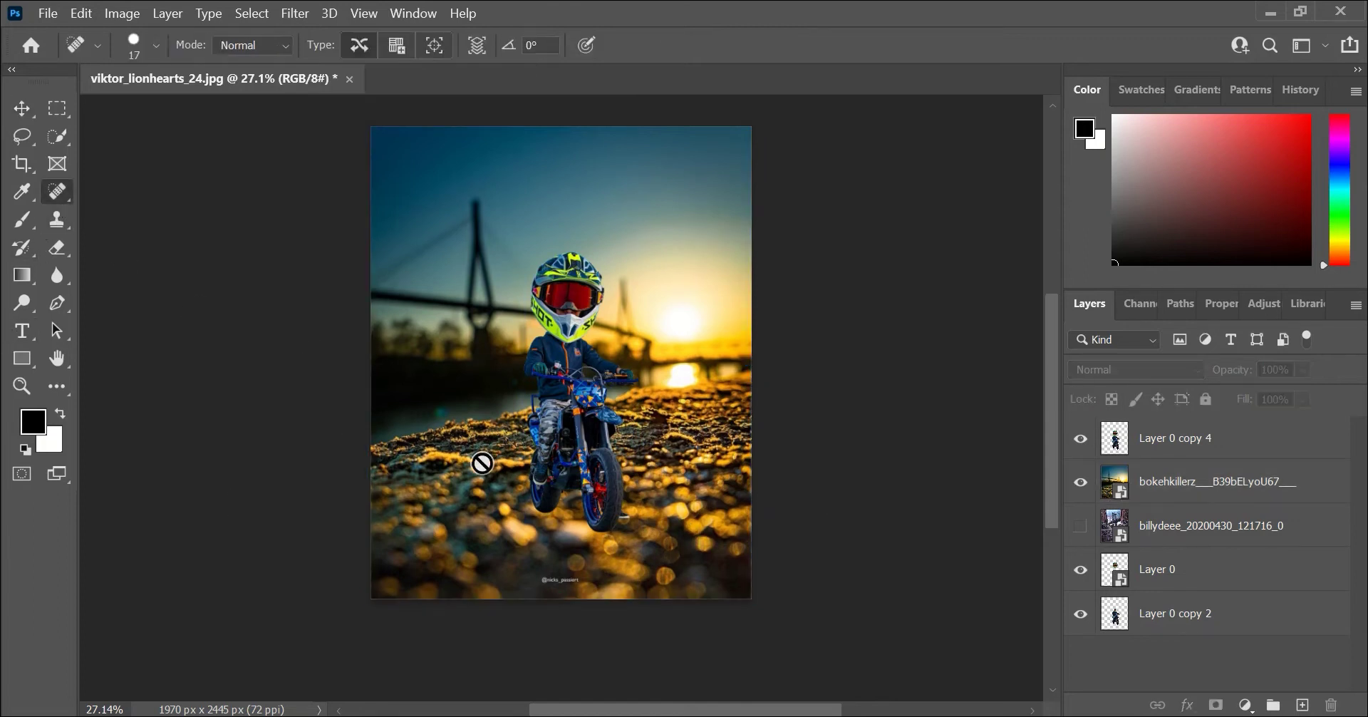
# - Rasterize the bokeh background layer so it can be retouched
pyautogui.scroll(3, 624, 614)
pyautogui.scroll(2, 605, 513)
pyautogui.rightClick(1244, 481)
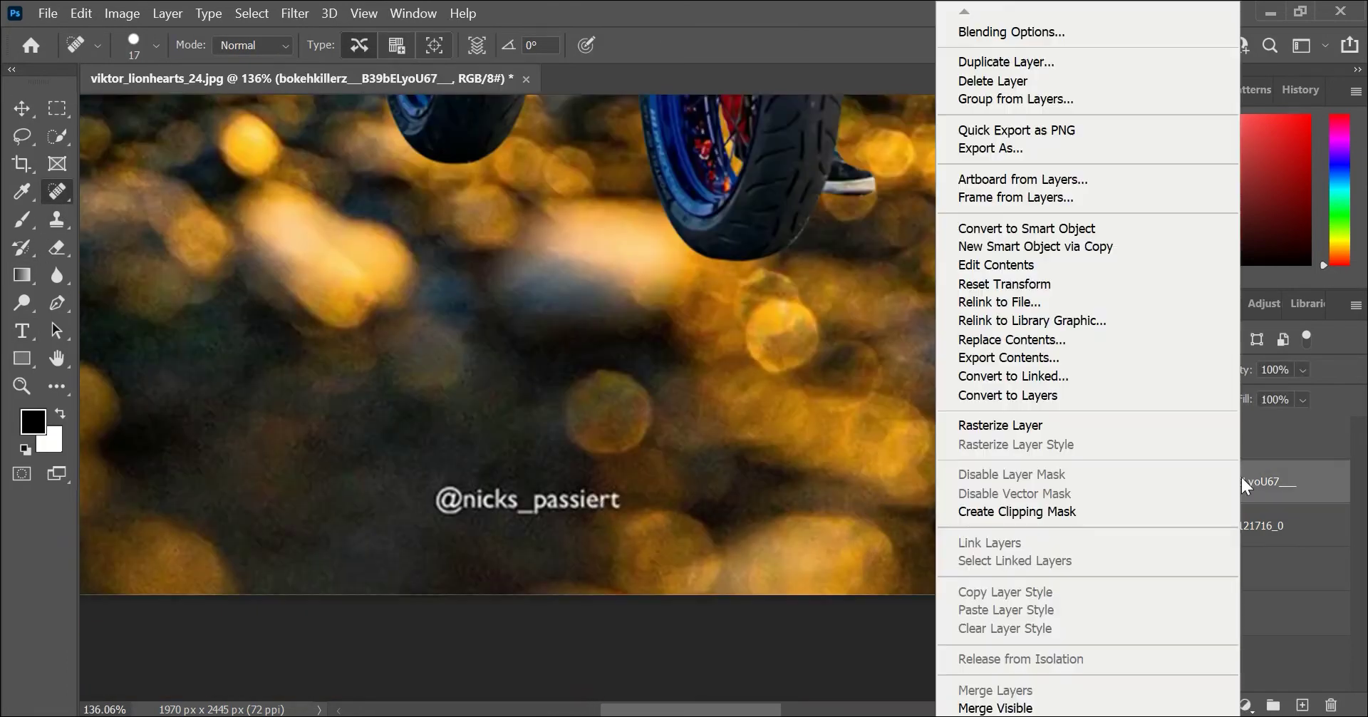
pyautogui.click(1005, 420)
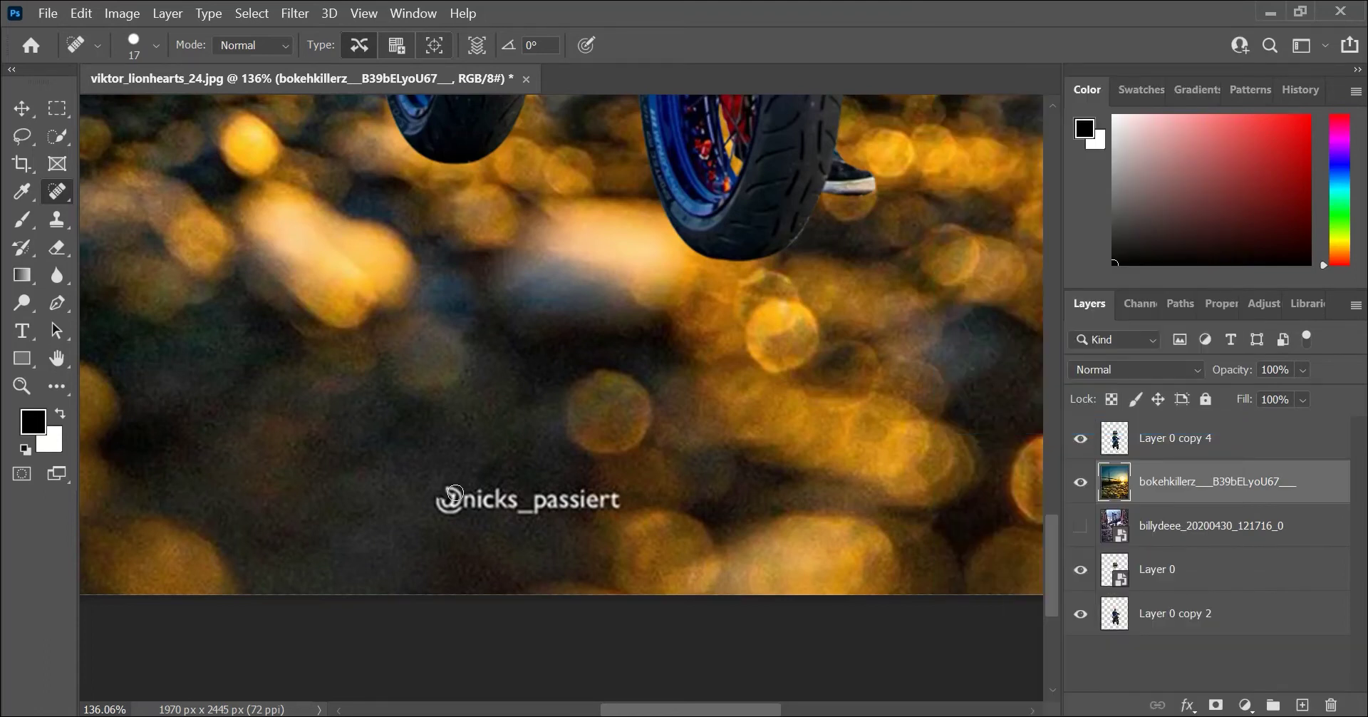
# - Set the Spot Healing Brush size and heal the watermark text at the bottom
pyautogui.rightClick(455, 493)
pyautogui.click(788, 675)
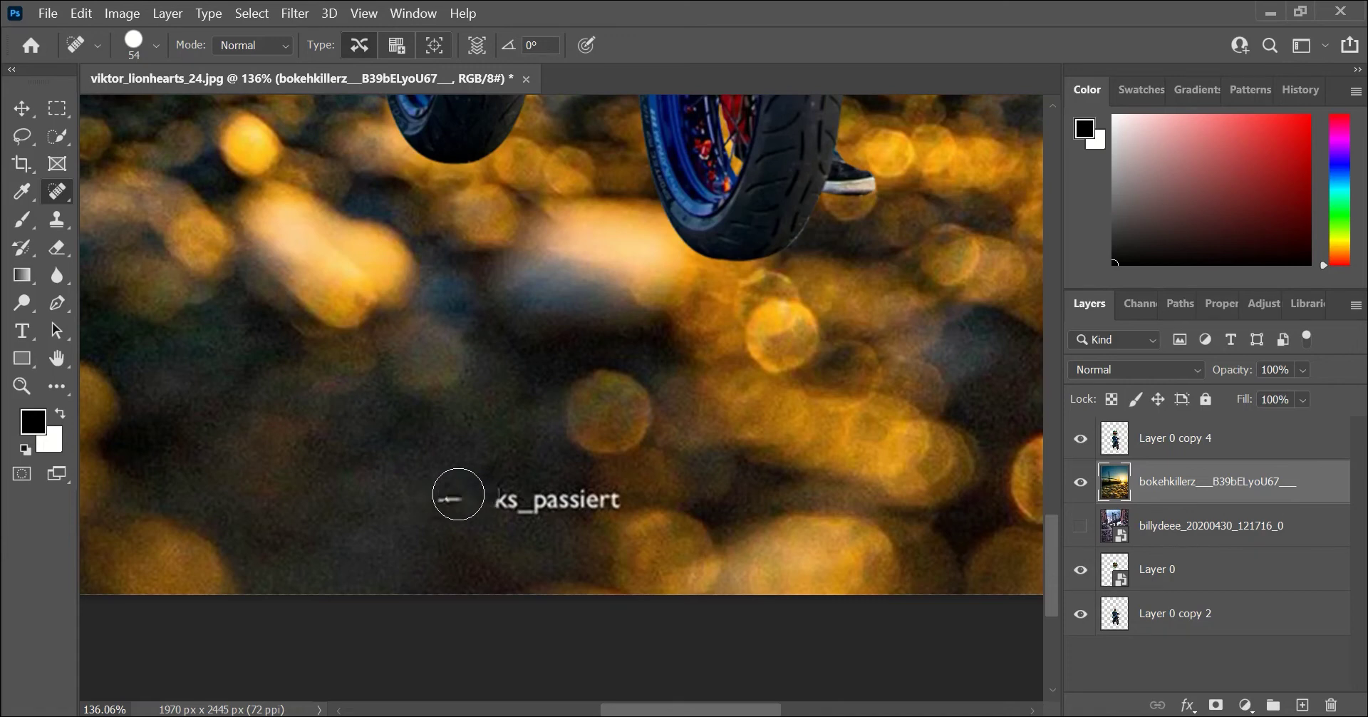
pyautogui.moveTo(456, 497); pyautogui.dragTo(624, 499)
pyautogui.scroll(-4, 404, 411)
pyautogui.scroll(-3, 404, 411)
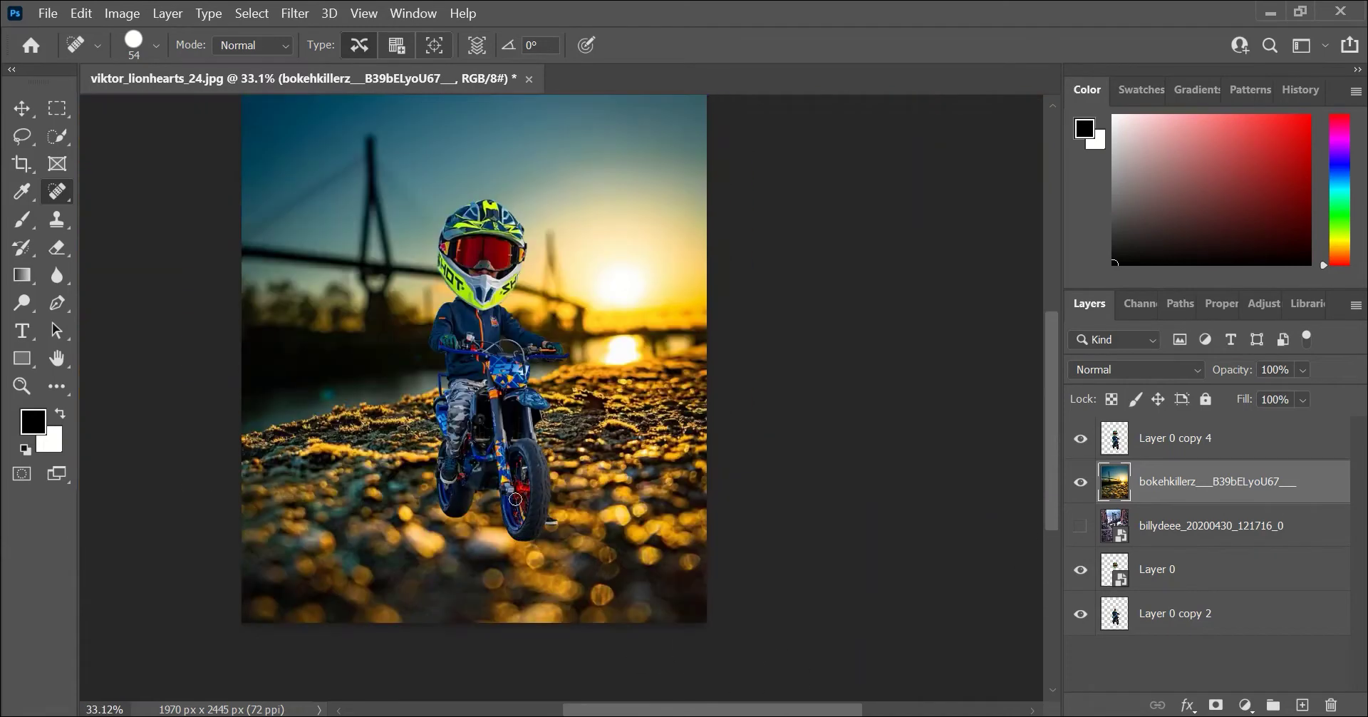
# - Move the merged rider slightly up and scale it down to about 80.47%
pyautogui.click(28, 112)
pyautogui.moveTo(566, 539); pyautogui.dragTo(577, 431)
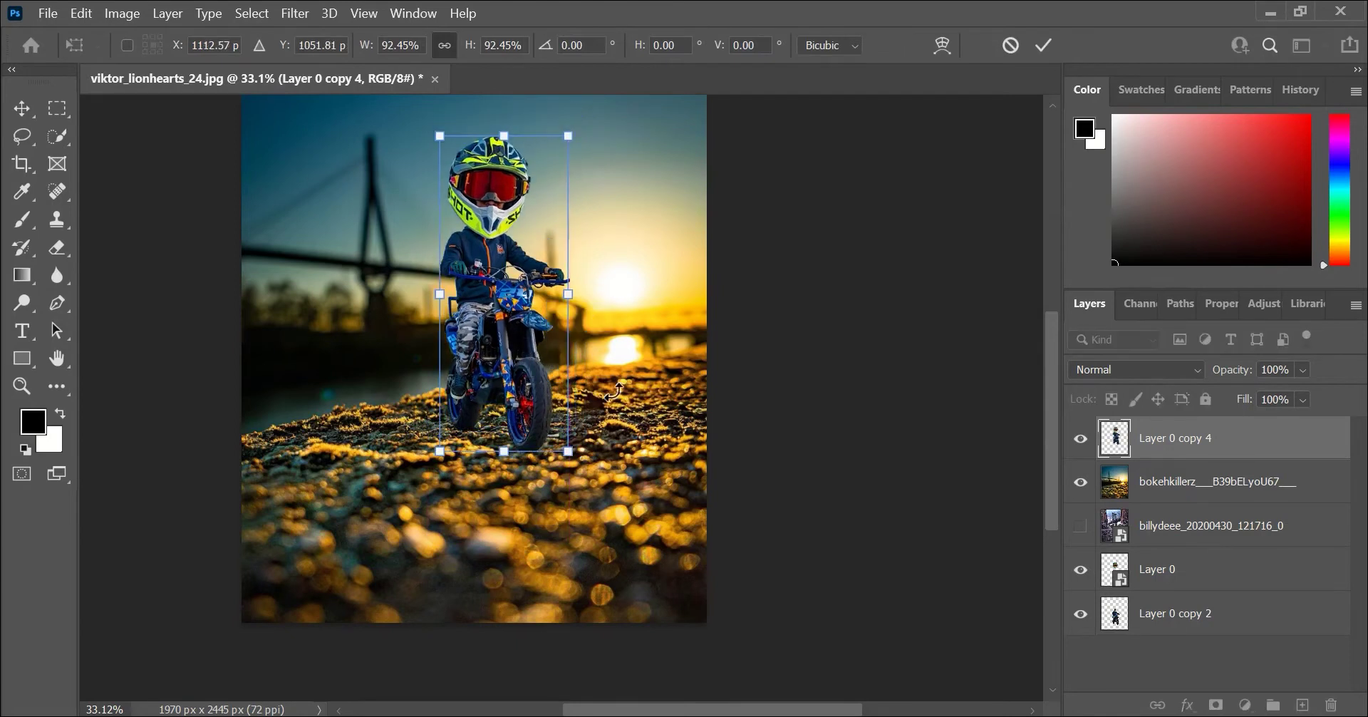
pyautogui.scroll(-2, 583, 442)
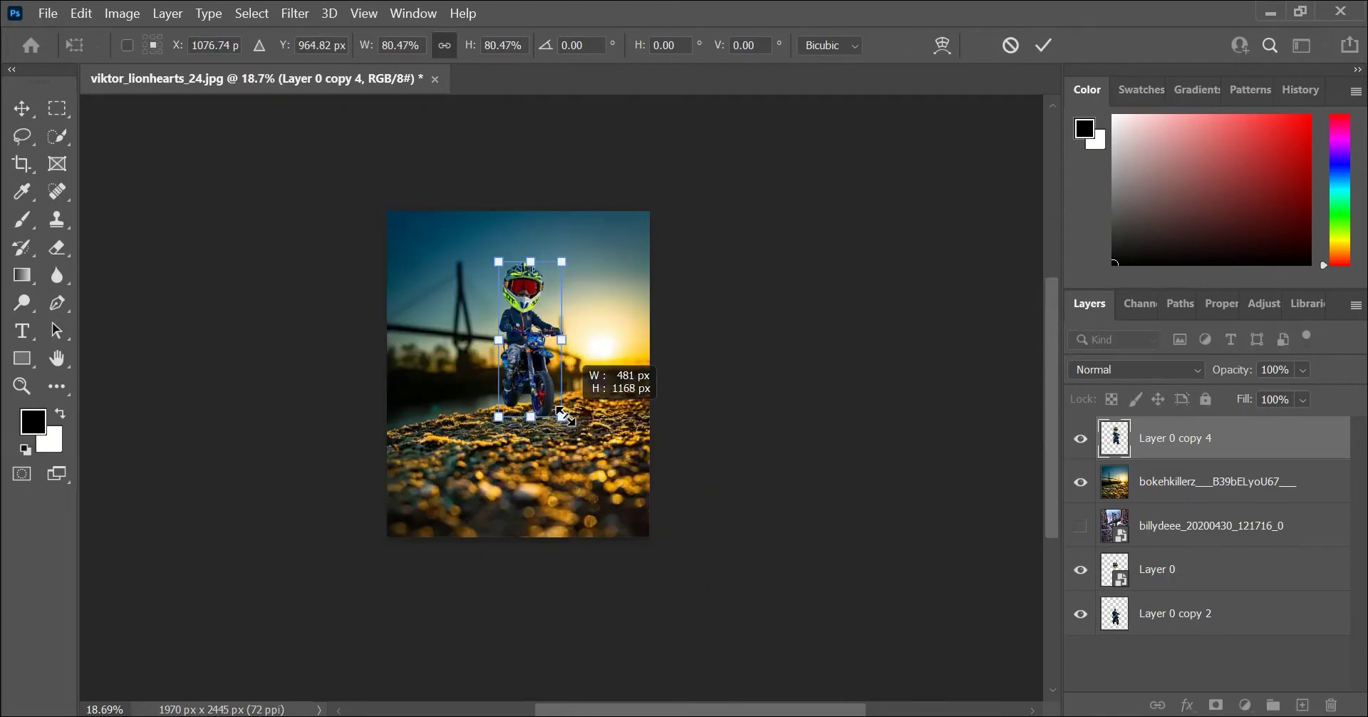
pyautogui.moveTo(570, 438); pyautogui.dragTo(562, 417)
pyautogui.scroll(2, 566, 419)
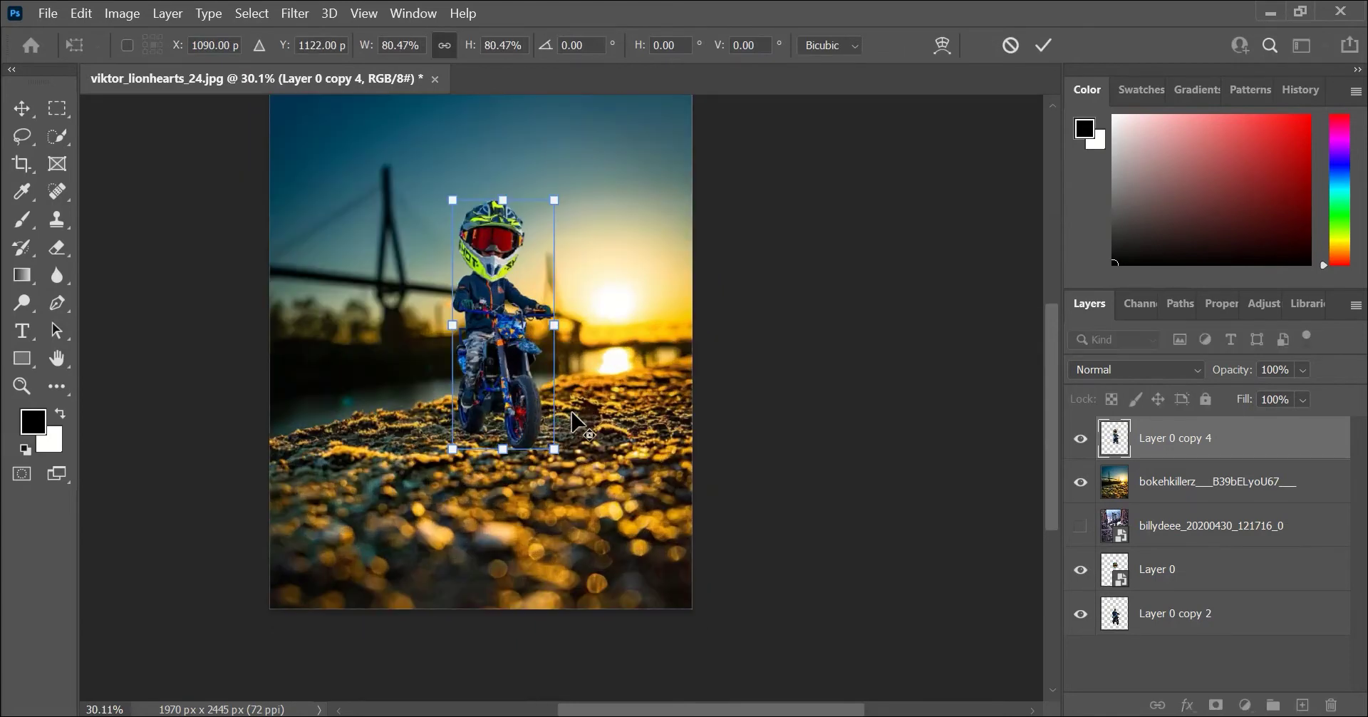
pyautogui.click(1044, 45)
# - Toggle the rider selection, ending with Layer 0 copy 4 selected
pyautogui.click(713, 412)
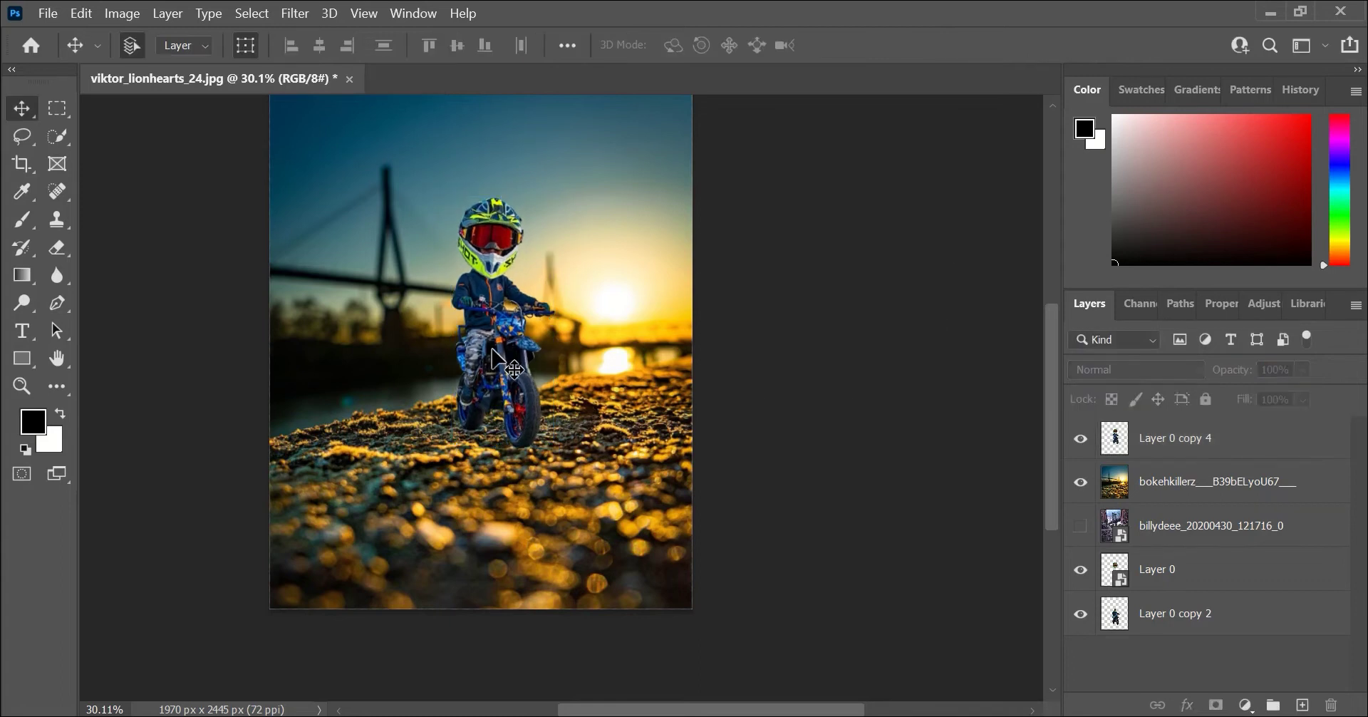
pyautogui.click(508, 363)
pyautogui.click(873, 438)
pyautogui.click(547, 371)
# - Open the Camera Raw Filter on the rider and warm its Temperature
pyautogui.click(294, 13)
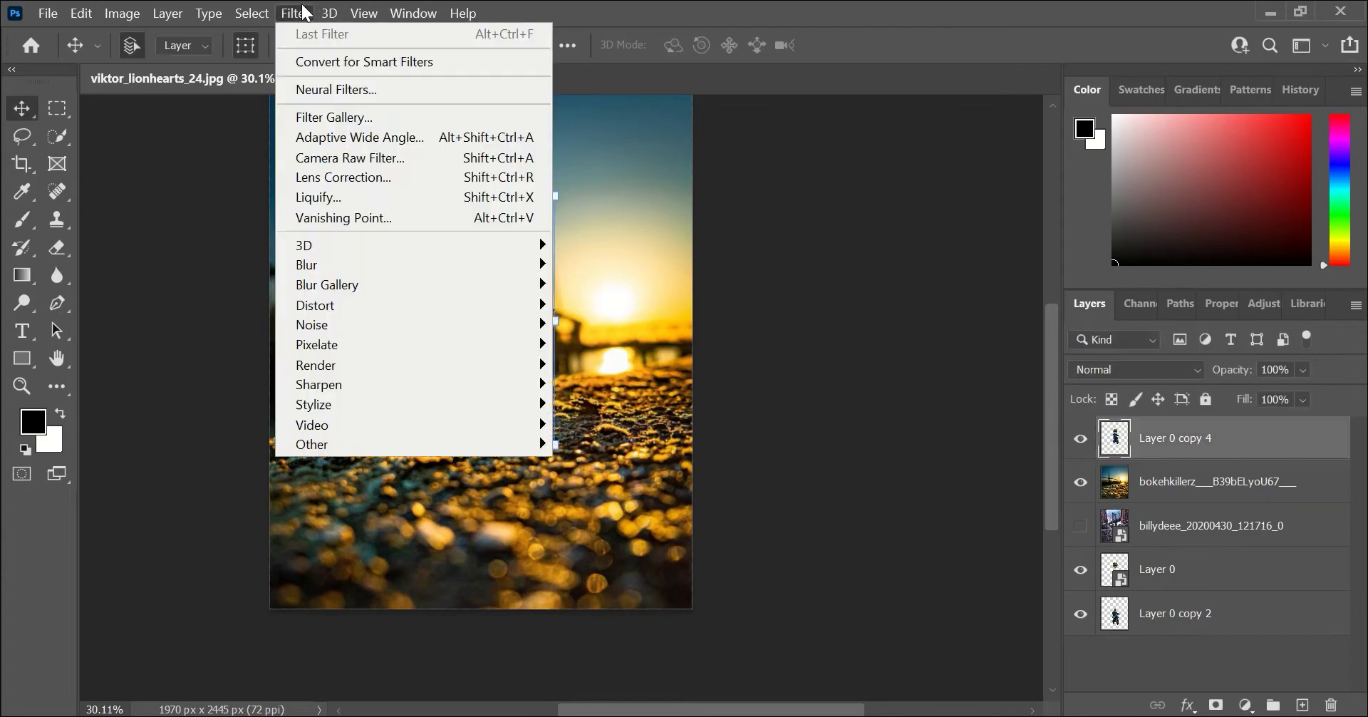
pyautogui.press('Escape')
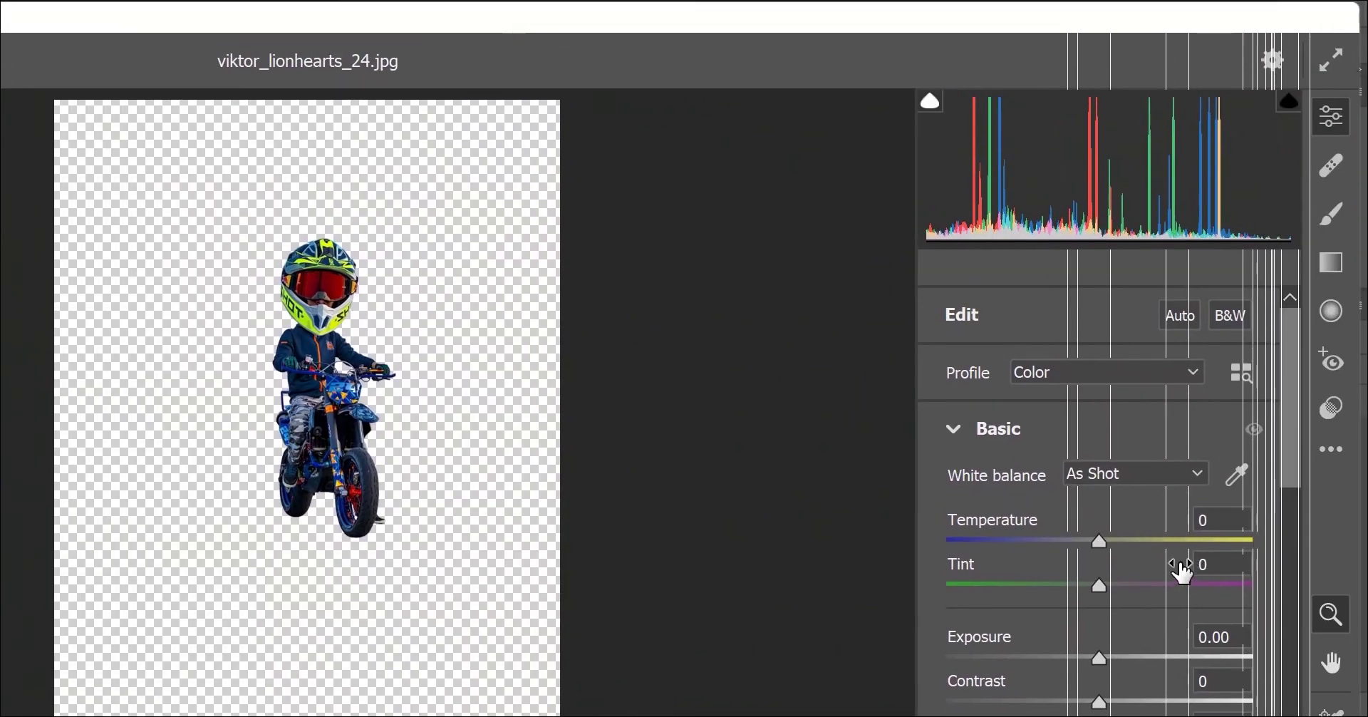
pyautogui.click(1122, 539)
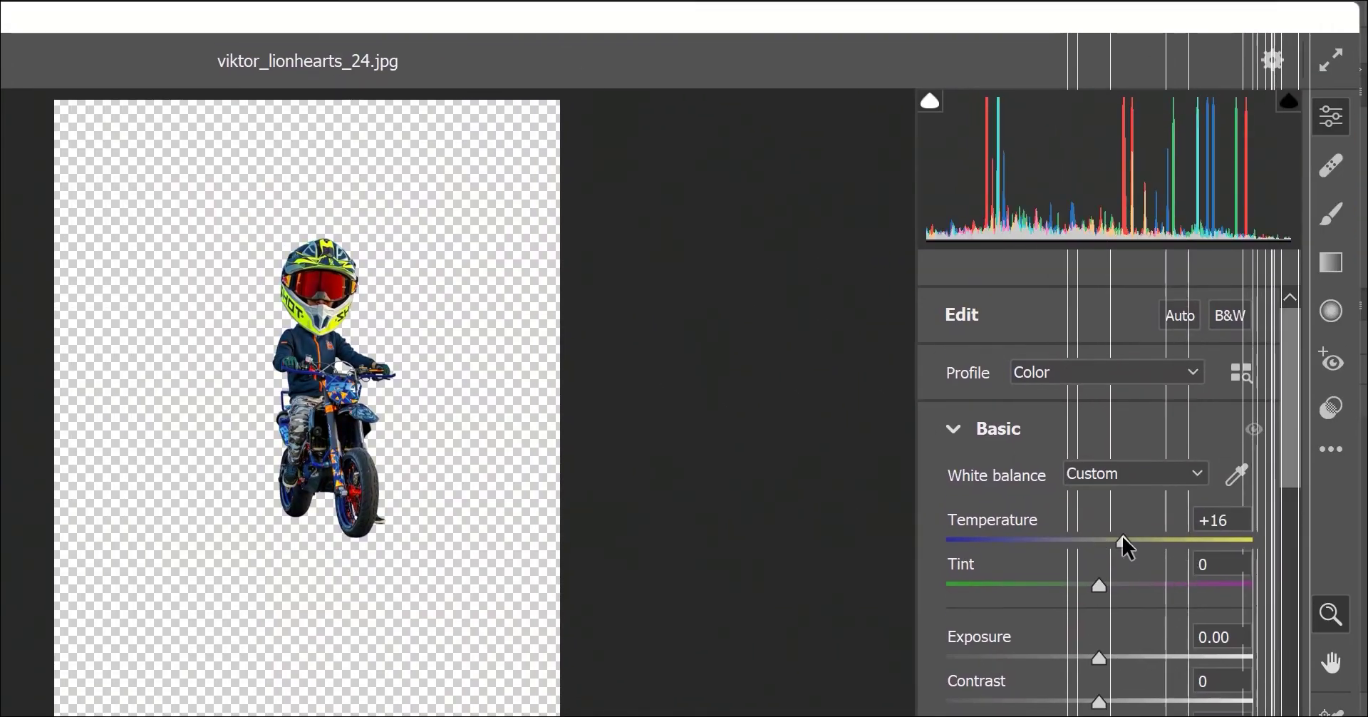
pyautogui.click(1135, 539)
pyautogui.scroll(-5, 1083, 542)
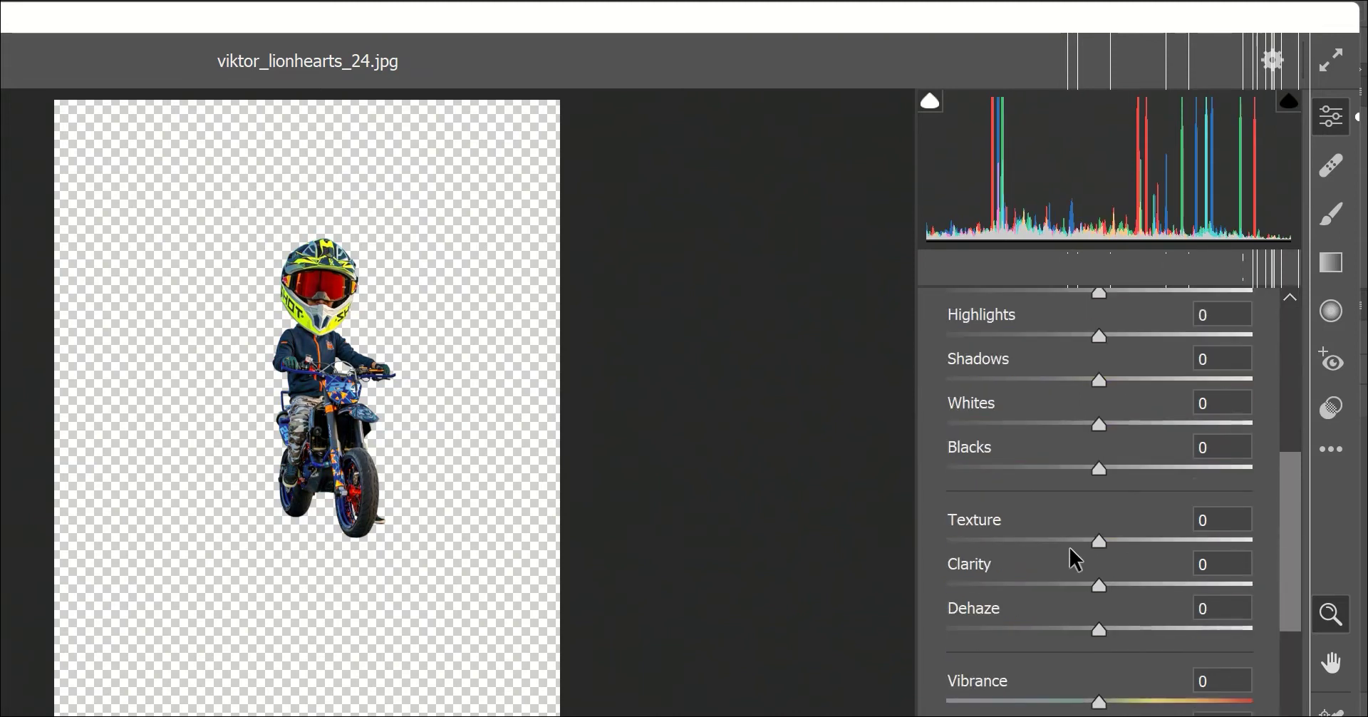
pyautogui.scroll(3, 1107, 365)
# - Set Exposure +0.35, Contrast -16, Highlights -52, lower Shadows, and Blacks -11
pyautogui.click(1110, 383)
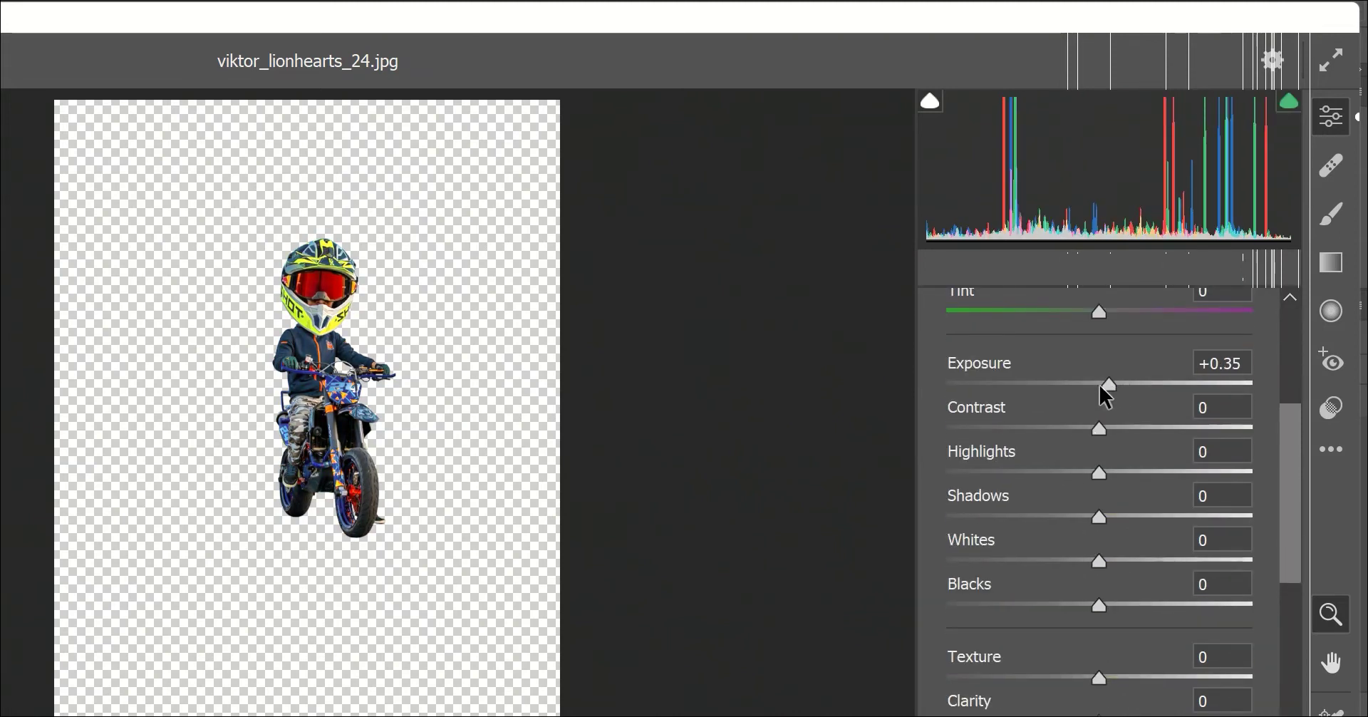
pyautogui.click(1075, 426)
pyautogui.click(1019, 470)
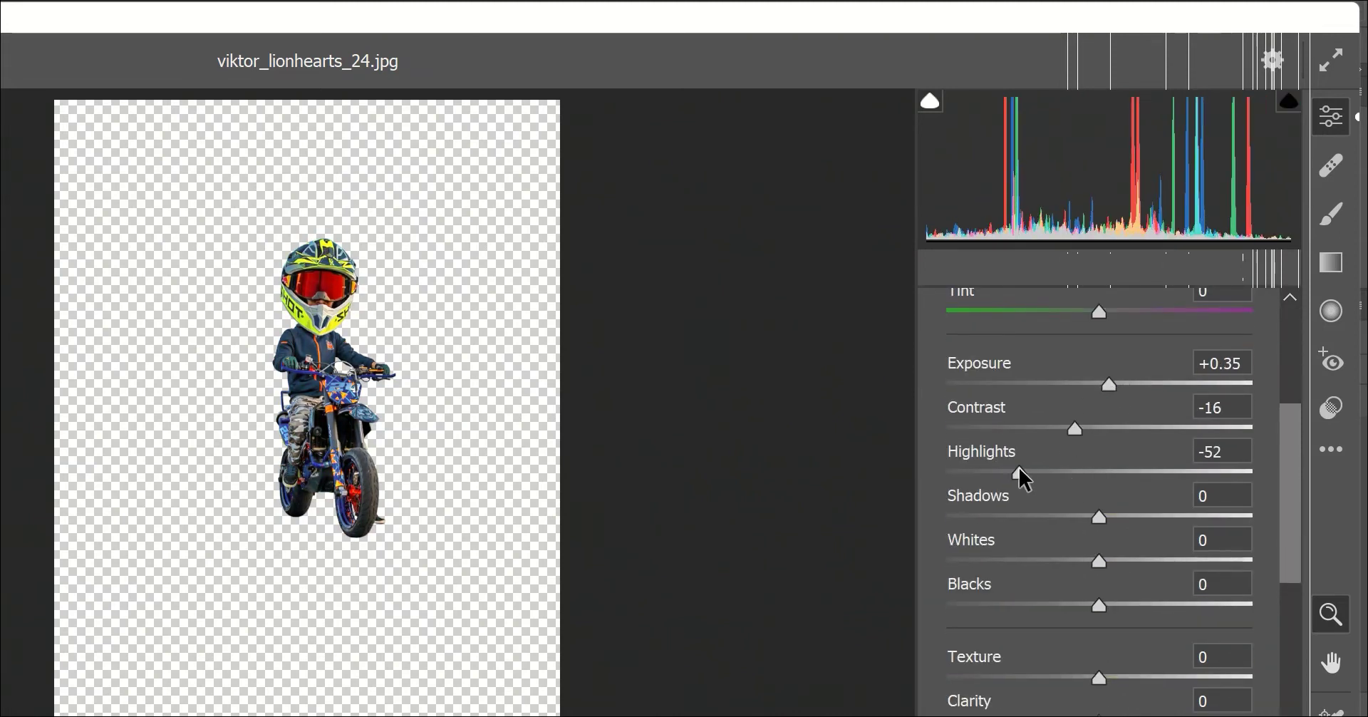
pyautogui.click(1071, 515)
pyautogui.moveTo(1071, 516)
pyautogui.mouseDown()
pyautogui.moveTo(1040, 527)
pyautogui.moveTo(1057, 516)
pyautogui.mouseUp()
pyautogui.click(1082, 605)
pyautogui.scroll(-5, 1080, 604)
pyautogui.scroll(-3, 1080, 605)
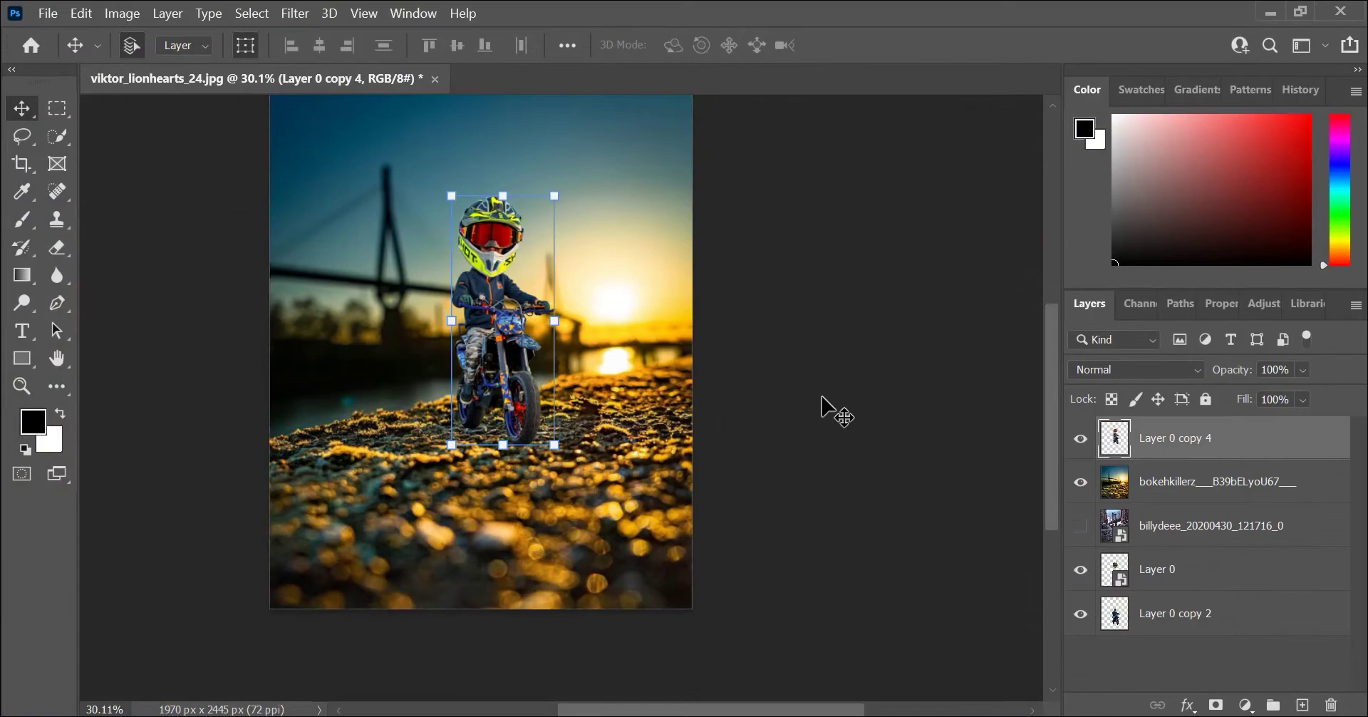
# - Add a new empty Layer 1 on top and switch to the Brush tool
pyautogui.click(821, 397)
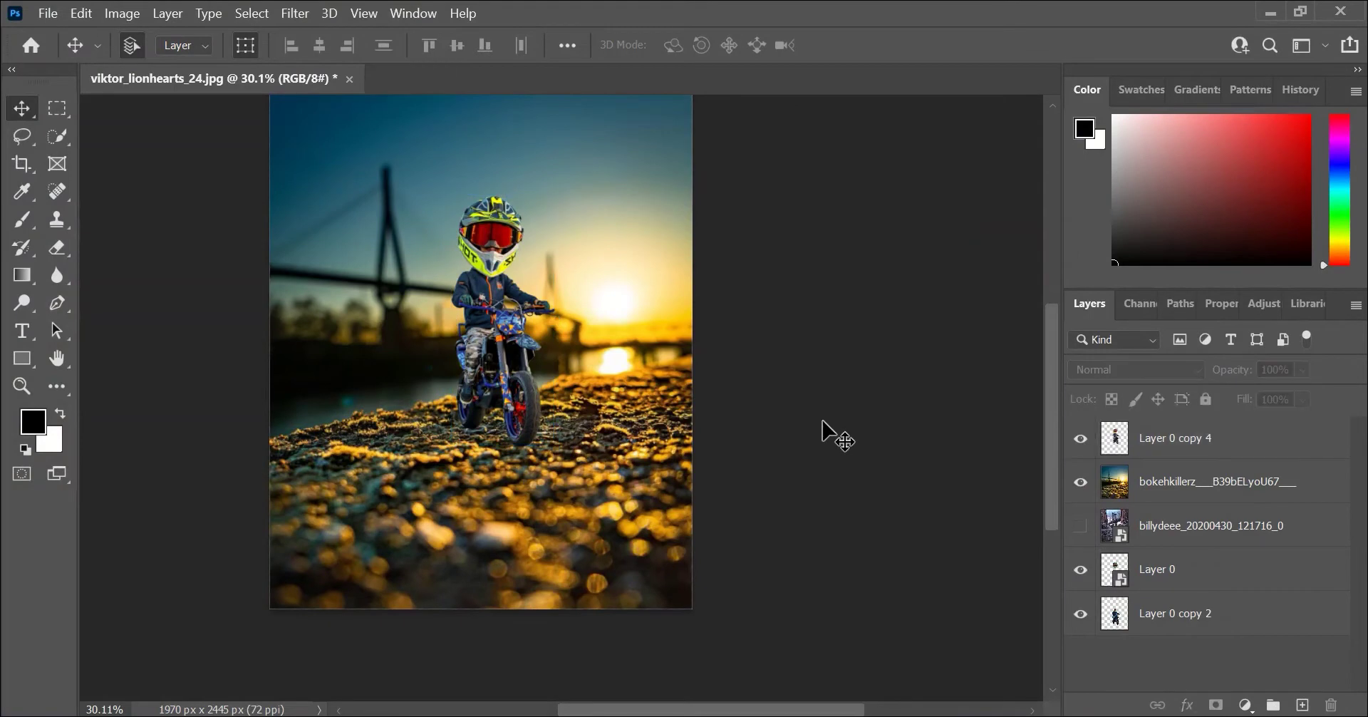
pyautogui.scroll(2, 805, 517)
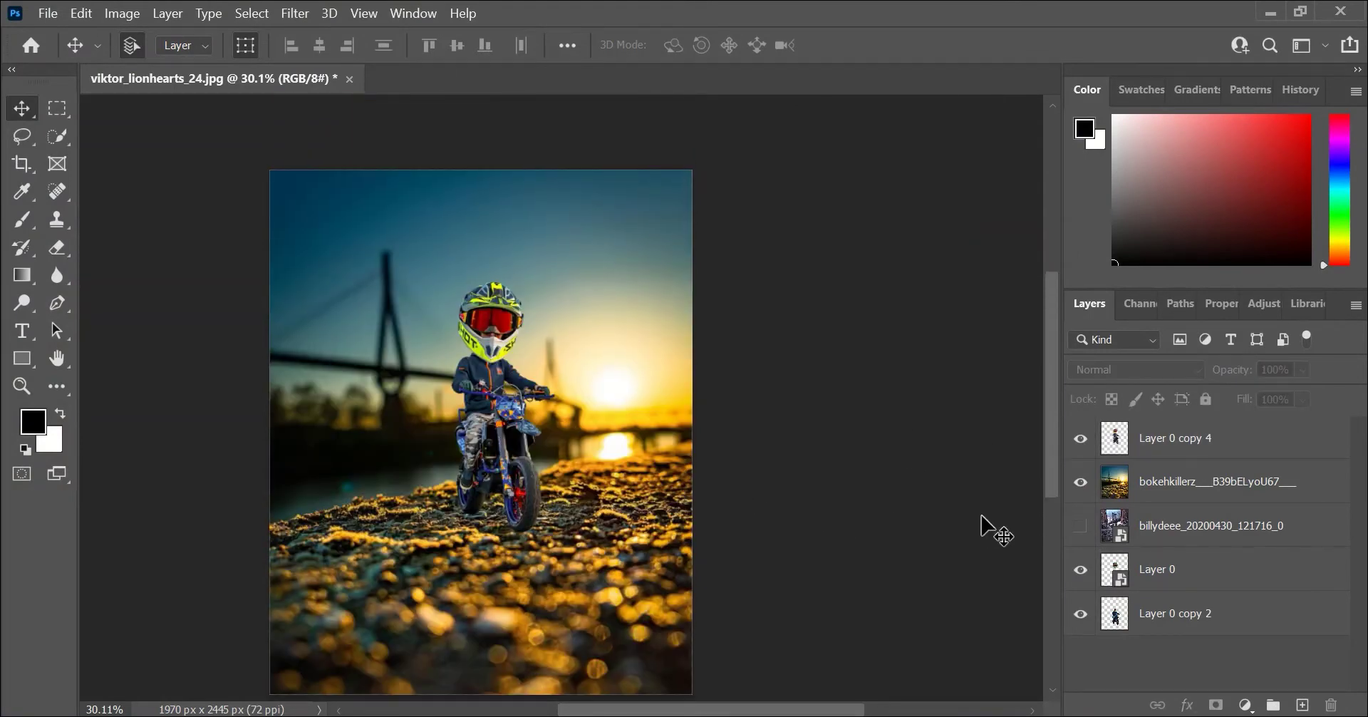
pyautogui.scroll(-1, 982, 517)
pyautogui.click(1302, 704)
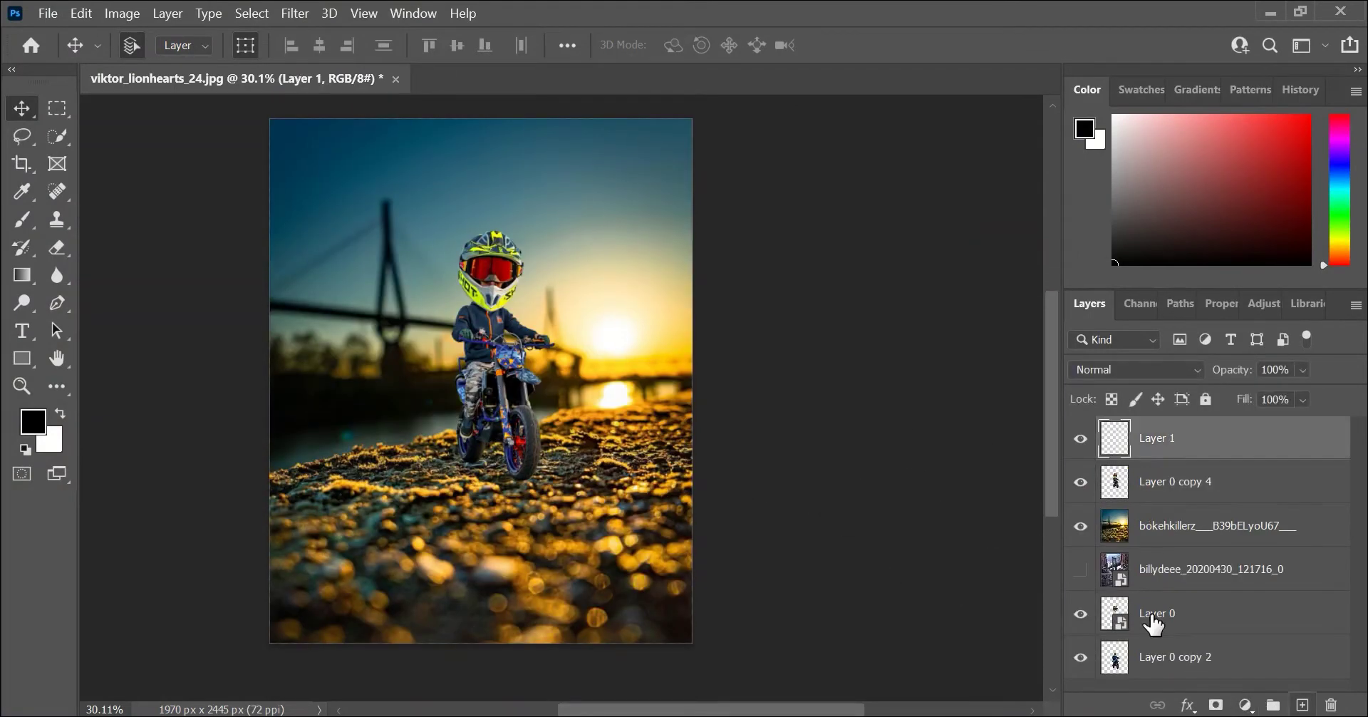
pyautogui.click(23, 220)
# - Choose the Soft Round brush tip and set its size to 21 px
pyautogui.rightClick(526, 334)
pyautogui.scroll(3, 605, 452)
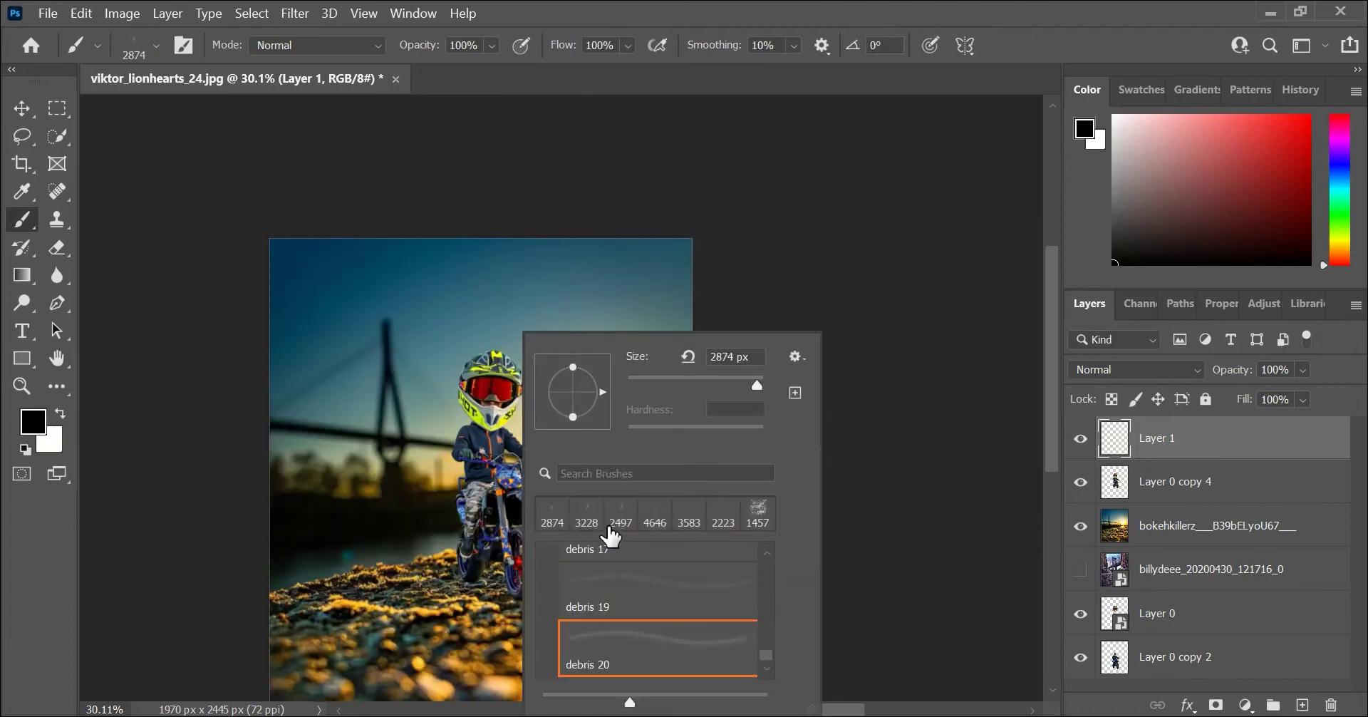
pyautogui.scroll(2, 566, 515)
pyautogui.click(567, 514)
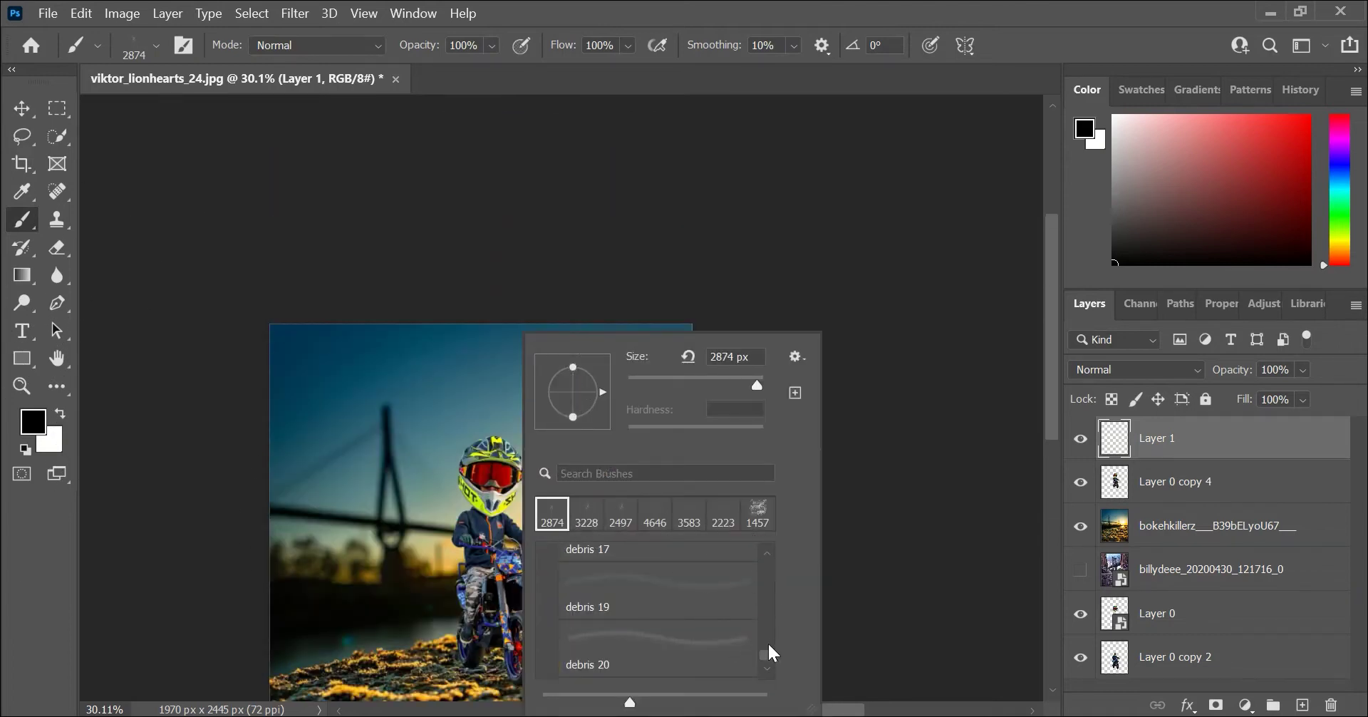
pyautogui.moveTo(767, 654); pyautogui.dragTo(763, 560)
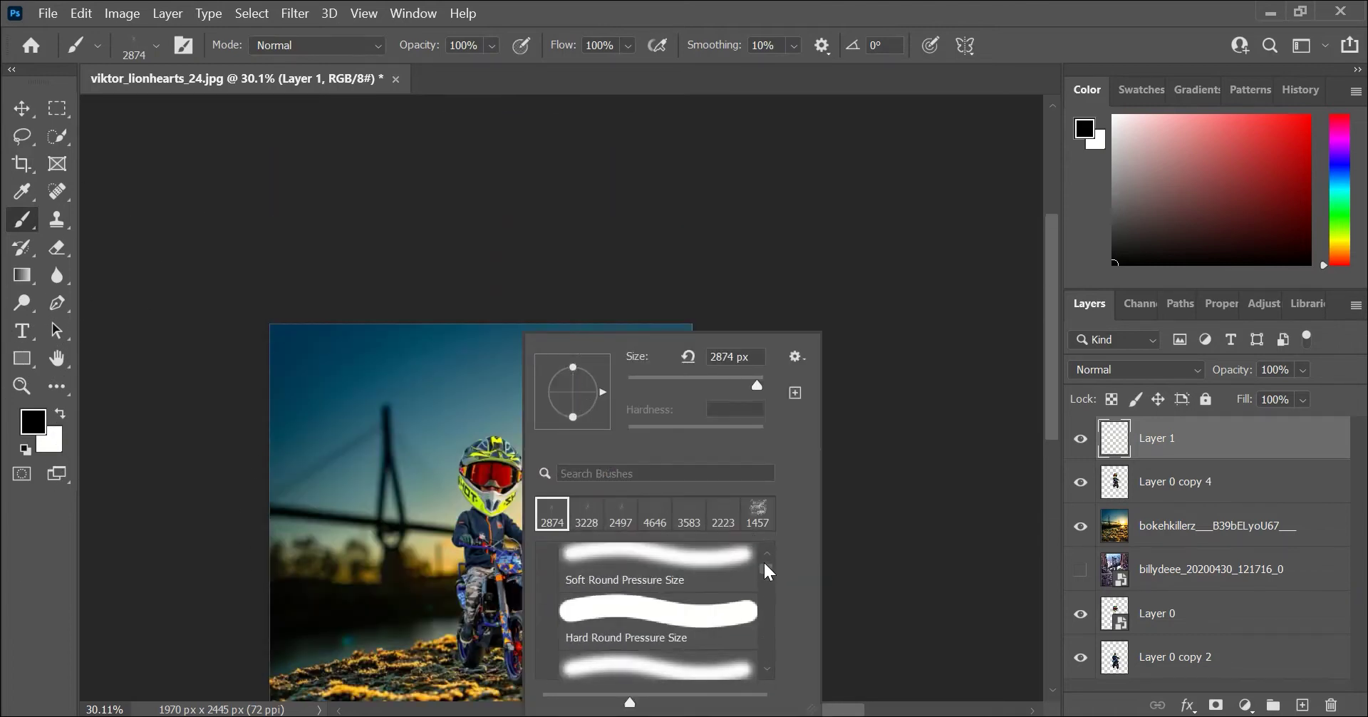
pyautogui.click(669, 650)
pyautogui.click(658, 584)
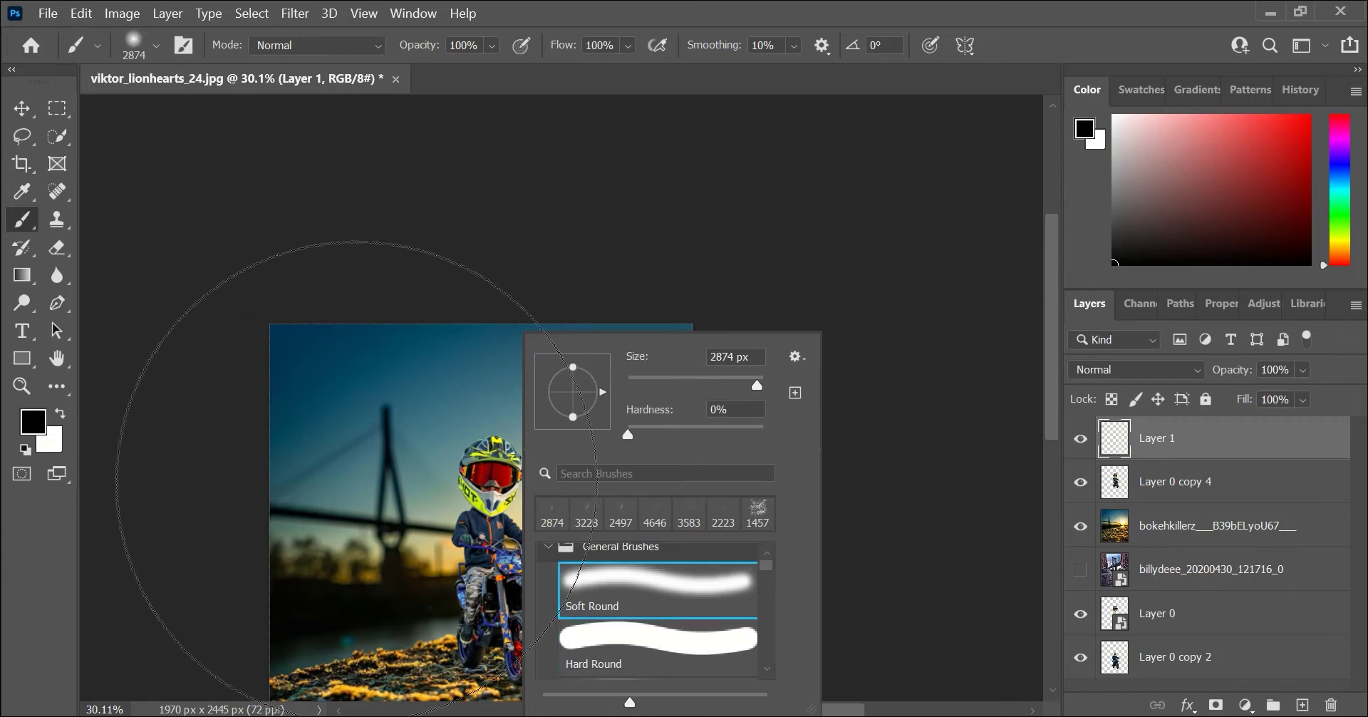
pyautogui.moveTo(756, 384); pyautogui.dragTo(626, 388)
# - Stretch the Layer 1 ground shadow wider and taller and shift it under the wheels
pyautogui.click(190, 464)
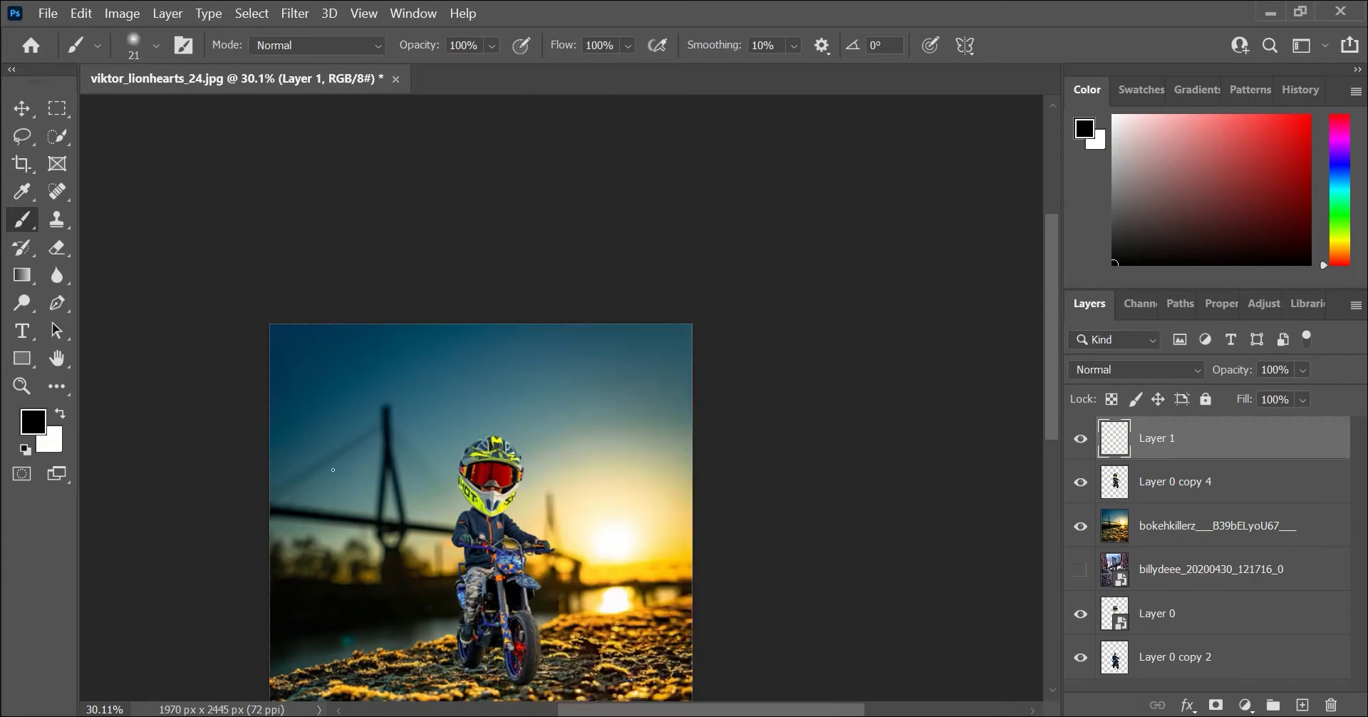
pyautogui.scroll(-2, 472, 495)
pyautogui.scroll(-2, 472, 496)
pyautogui.scroll(2, 472, 495)
pyautogui.scroll(4, 434, 504)
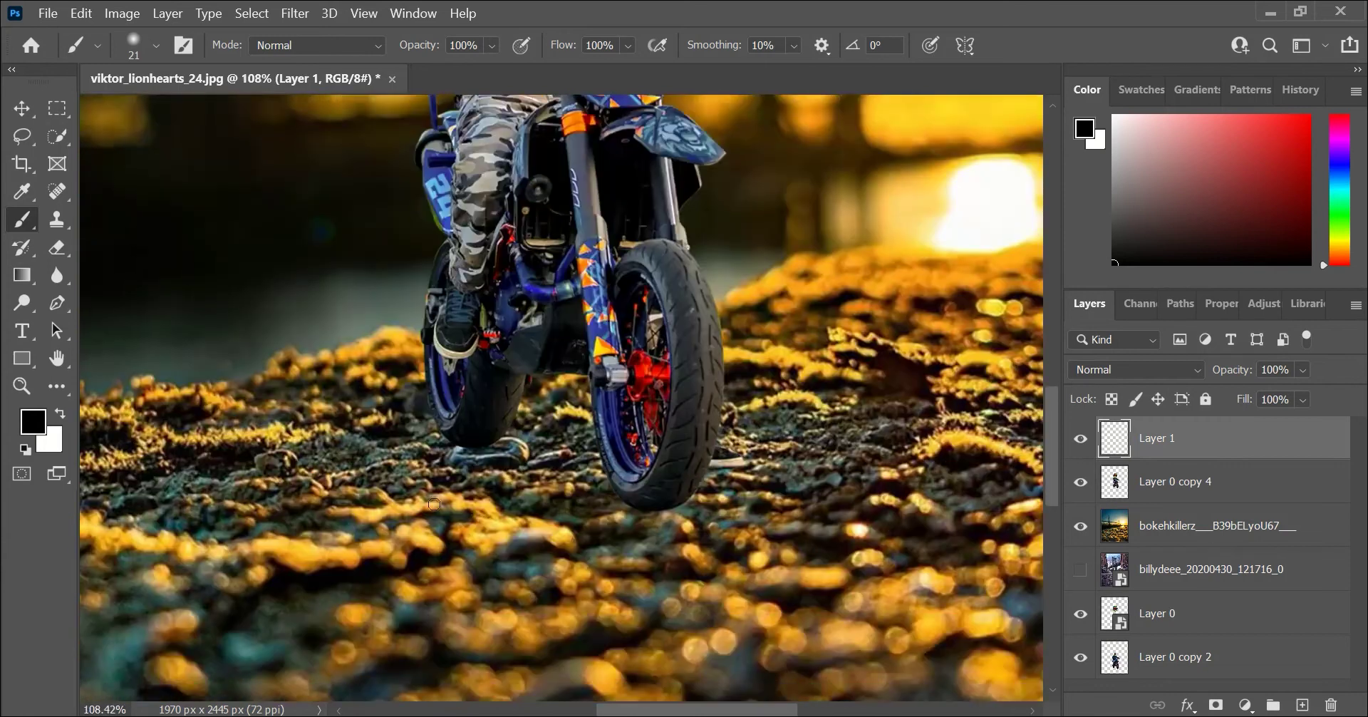
pyautogui.click(22, 107)
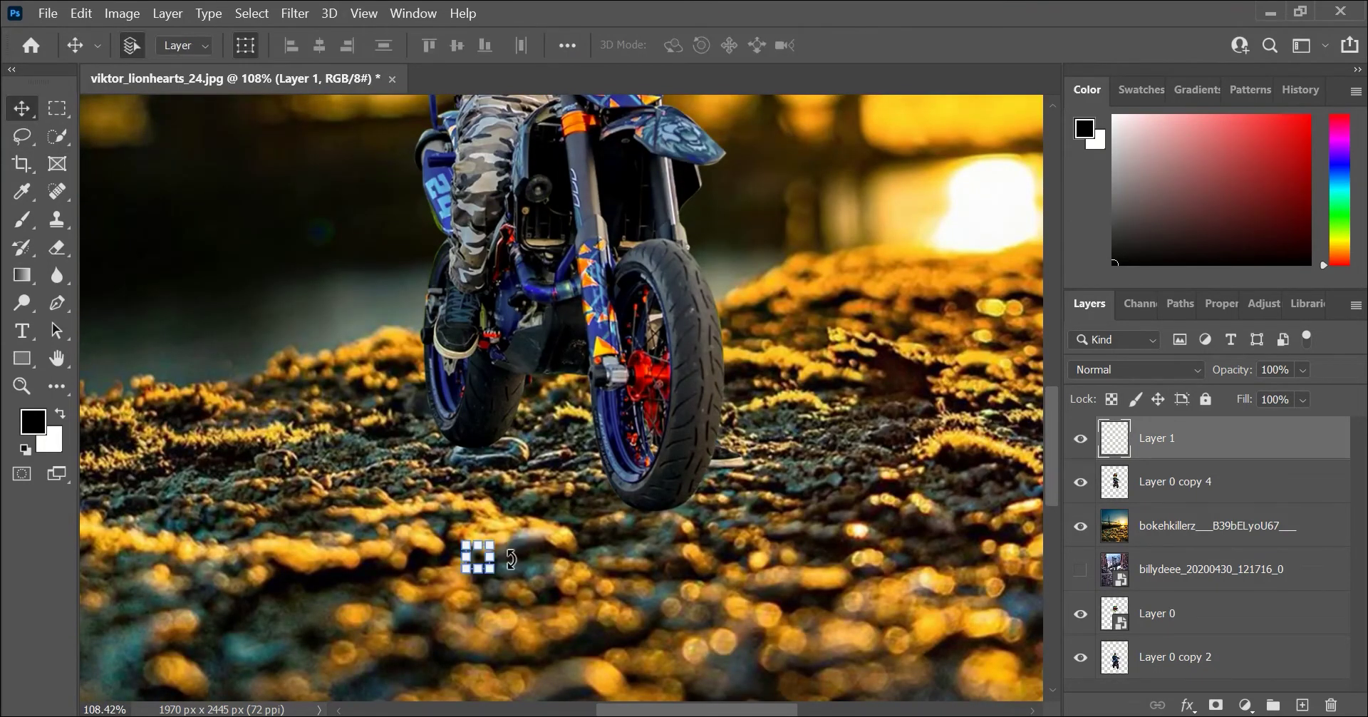
pyautogui.moveTo(495, 557); pyautogui.dragTo(728, 557)
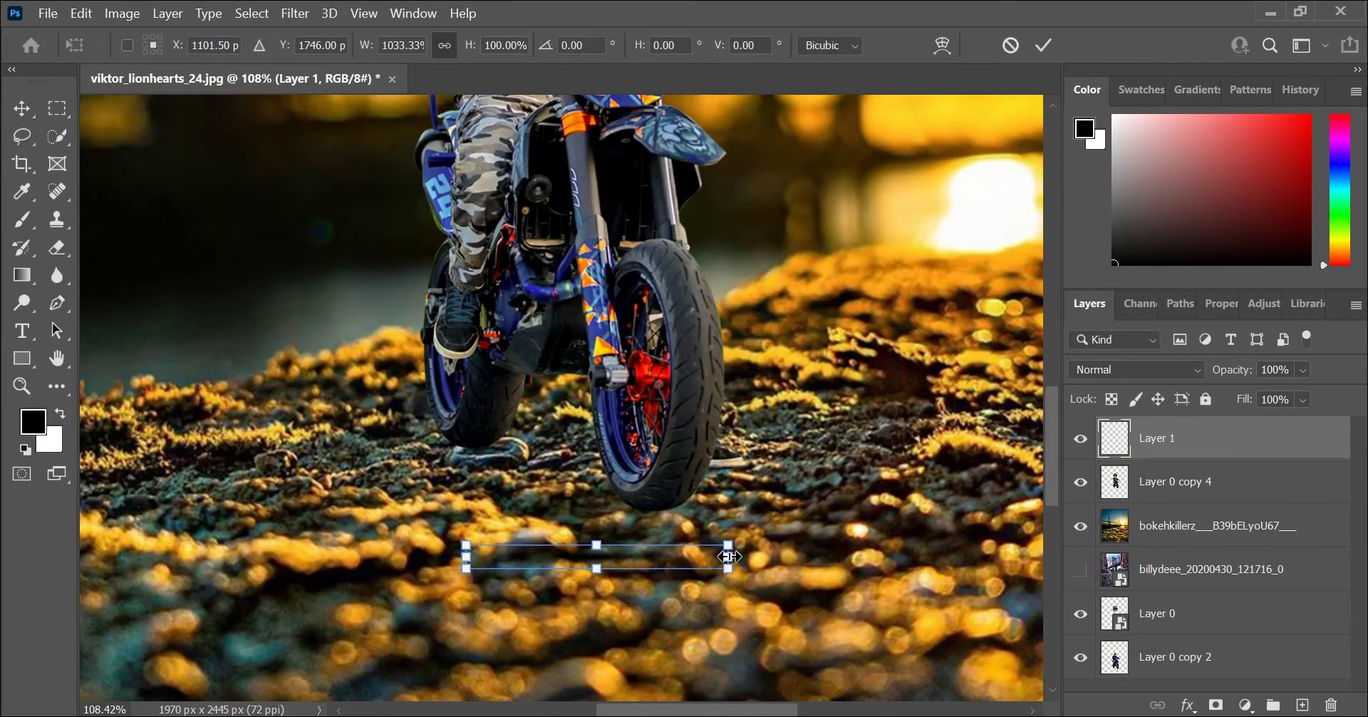
pyautogui.moveTo(594, 570); pyautogui.dragTo(594, 597)
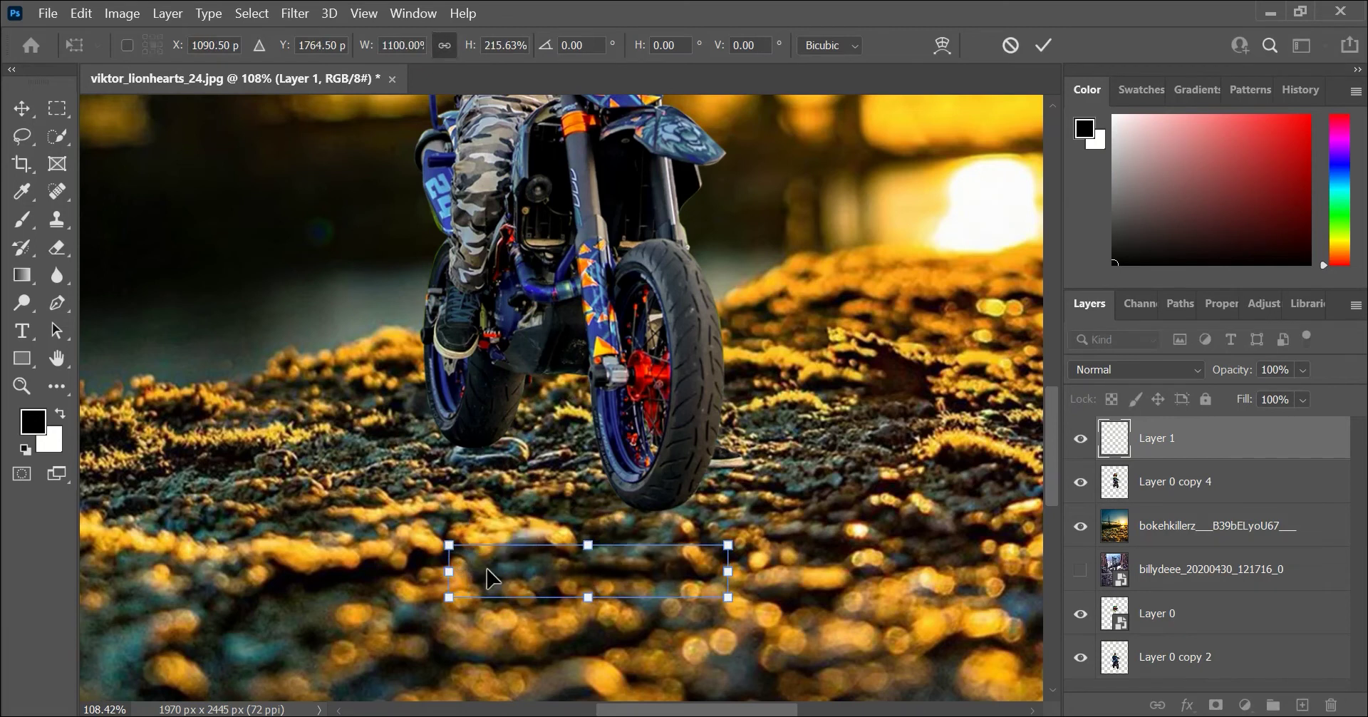
pyautogui.moveTo(488, 573)
pyautogui.mouseDown()
pyautogui.moveTo(549, 548)
pyautogui.moveTo(494, 449)
pyautogui.moveTo(676, 524)
pyautogui.moveTo(651, 525)
pyautogui.mouseUp()
pyautogui.press('Return')
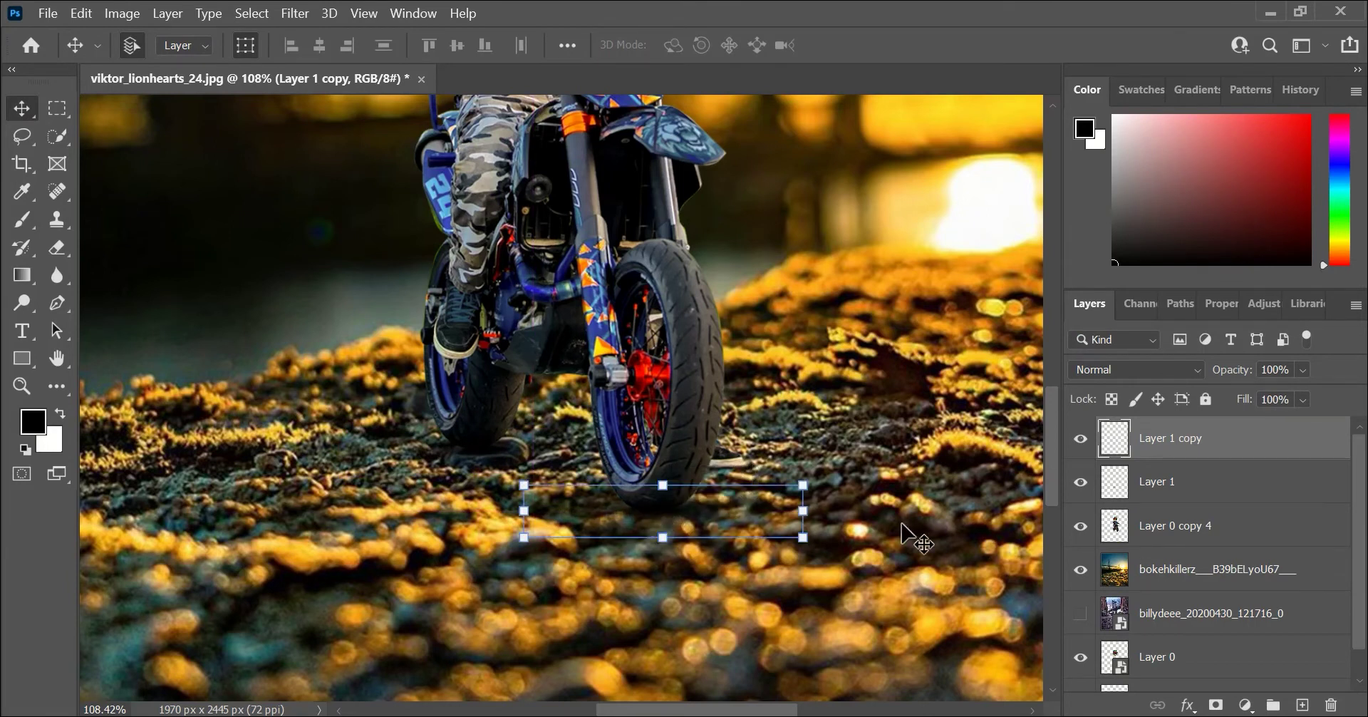
# - Position the Layer 1 copy shadow, then make Layer 0 copy 4 active
pyautogui.click(784, 467)
pyautogui.click(684, 535)
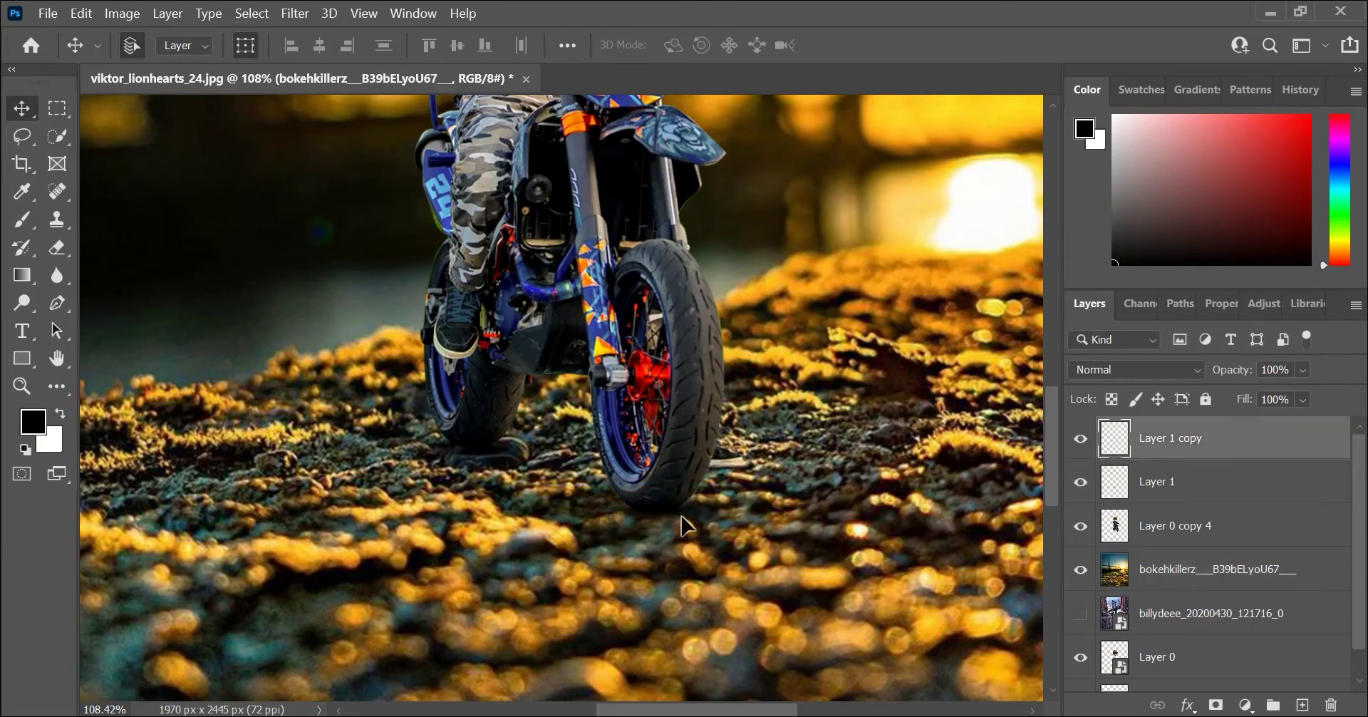
pyautogui.click(862, 435)
pyautogui.click(610, 274)
# - Duplicate the rider layer and auto-select the rider and bike with Select Subject
pyautogui.hotkey('ctrl', 'j')
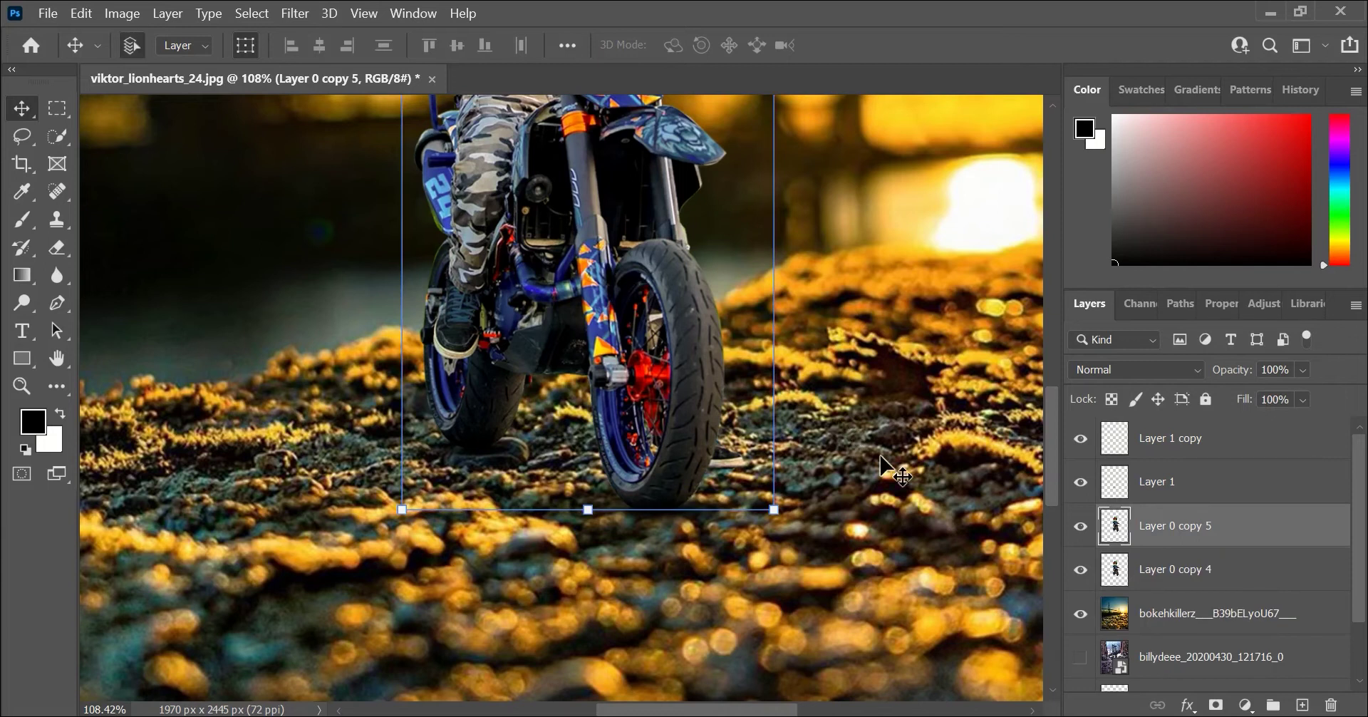
pyautogui.click(54, 137)
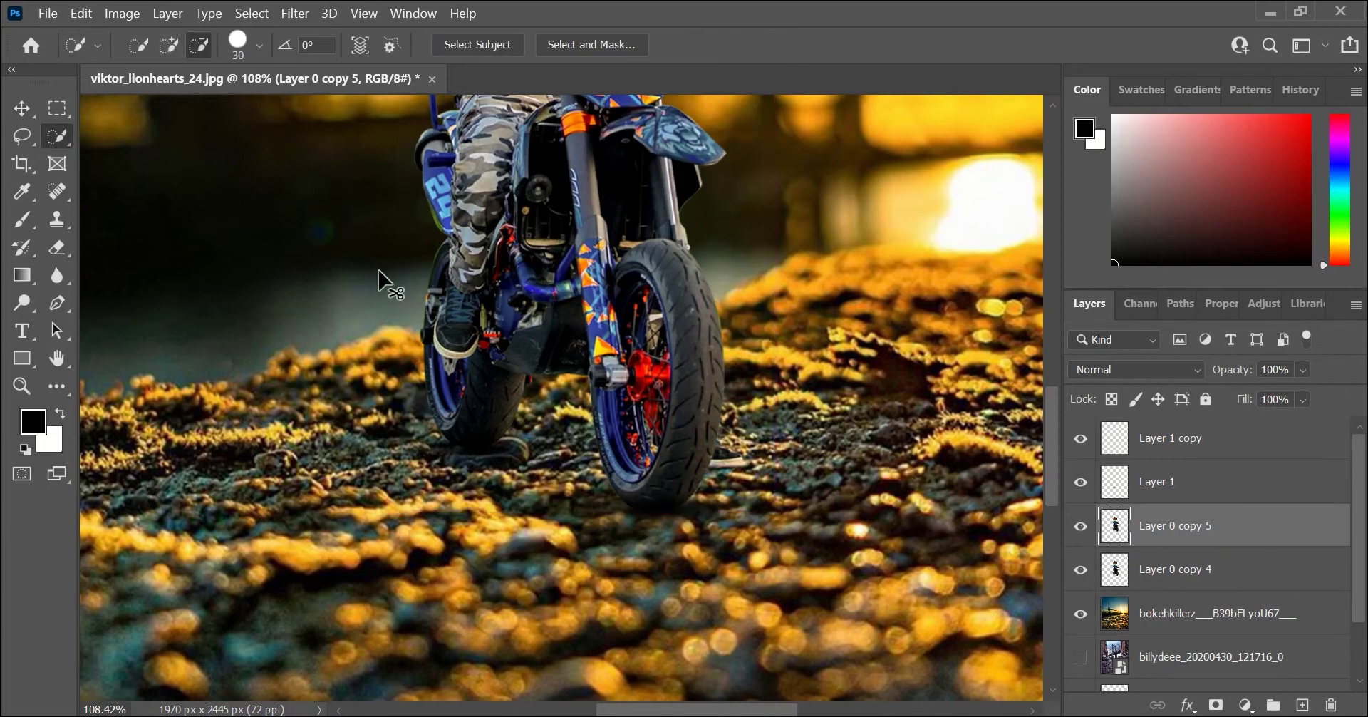
pyautogui.hotkey('ctrl', 'shift', 'd')
pyautogui.scroll(-2, 365, 391)
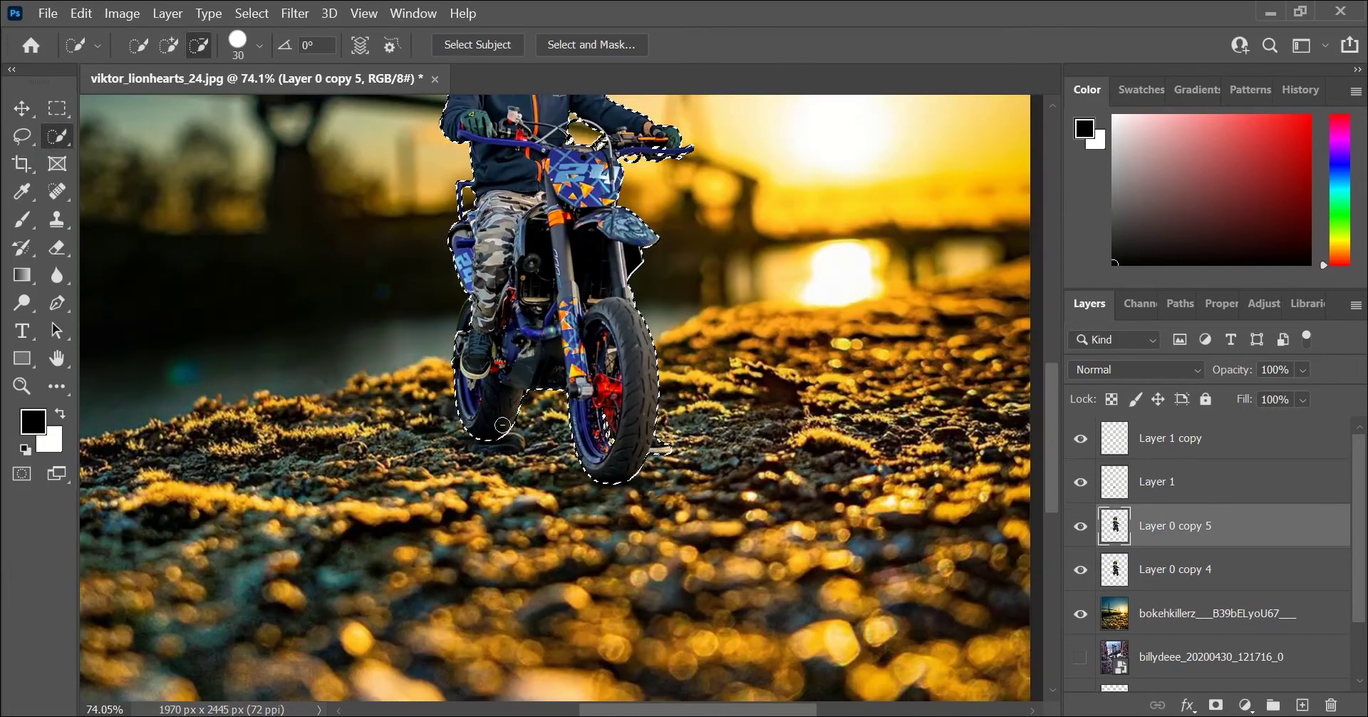
pyautogui.scroll(-3, 407, 306)
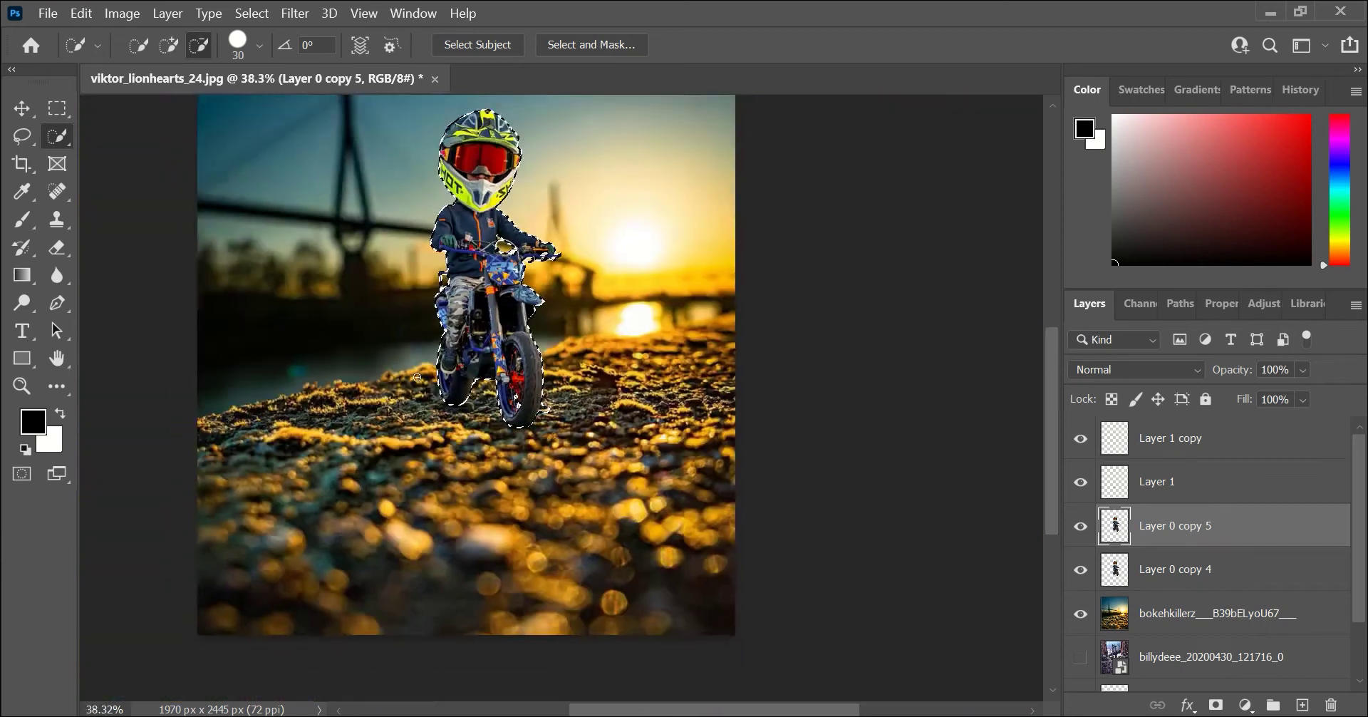
# - Add a black Solid Color fill from the selection and delete Layer 0 copy 5
pyautogui.click(1245, 704)
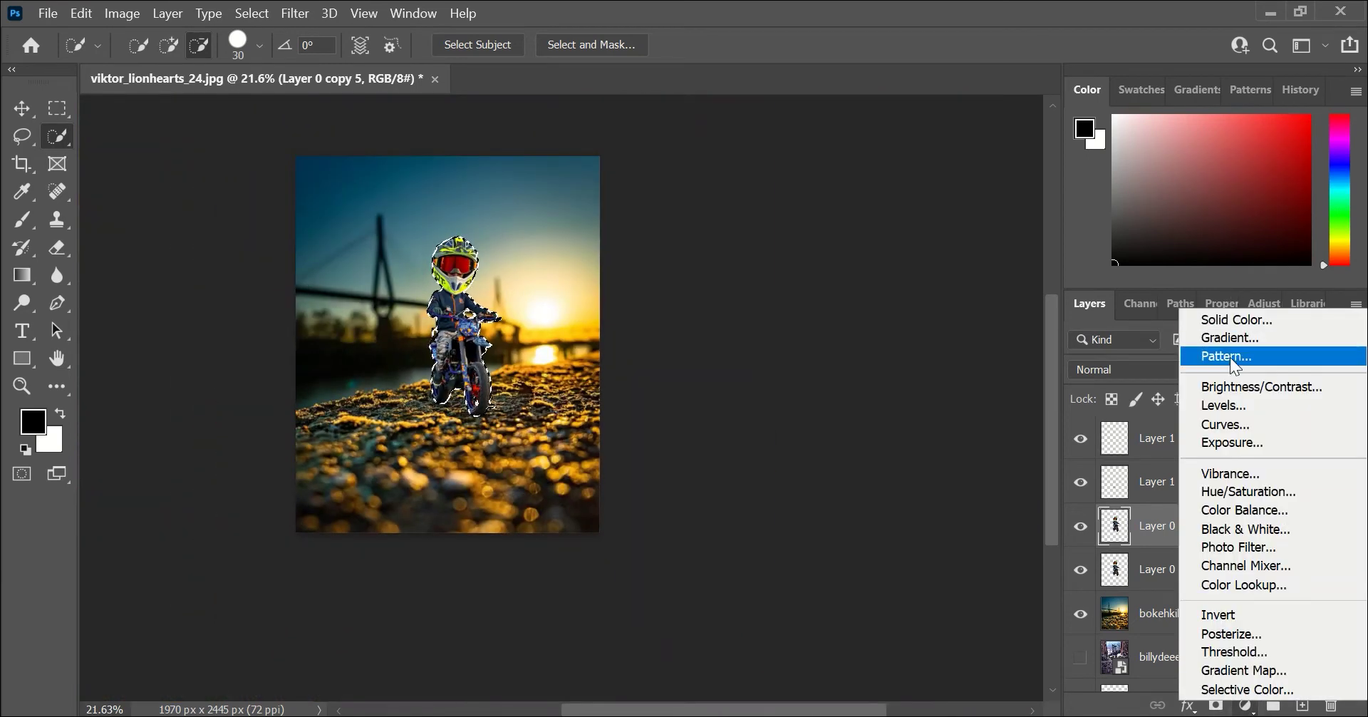
pyautogui.click(1233, 320)
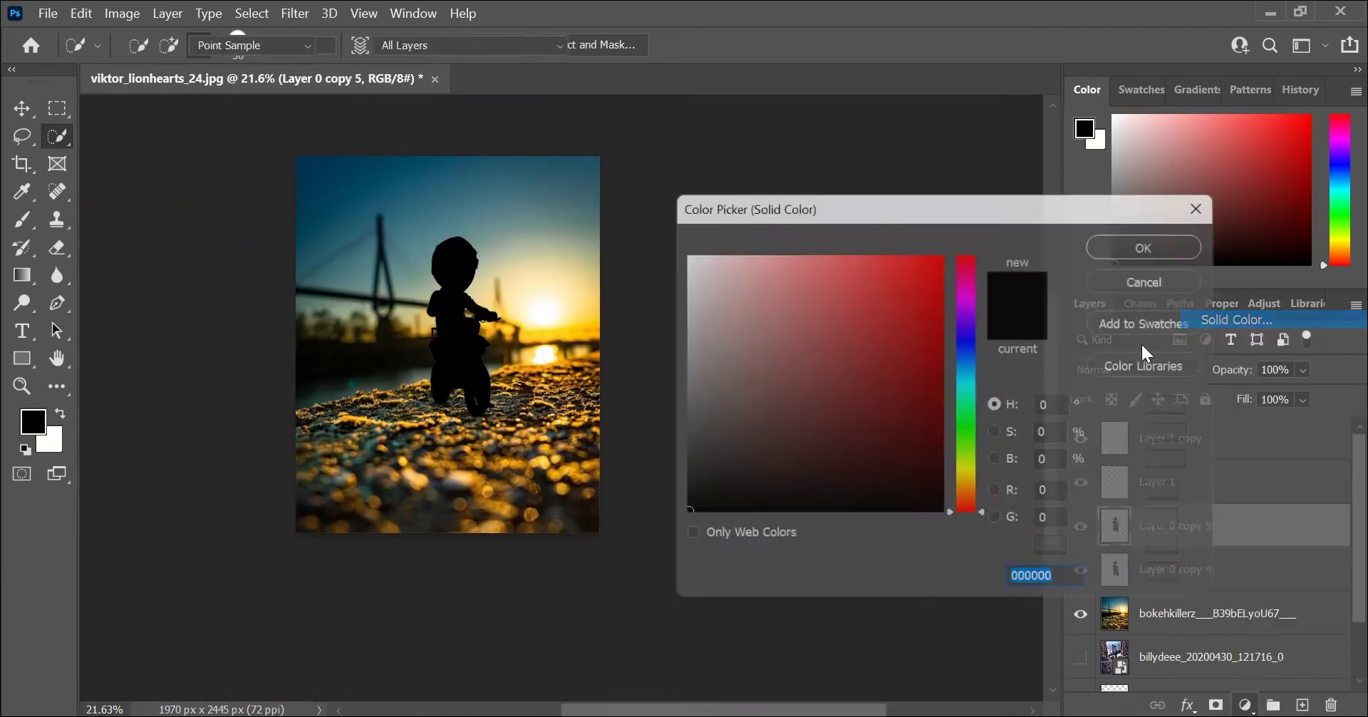
pyautogui.click(1194, 244)
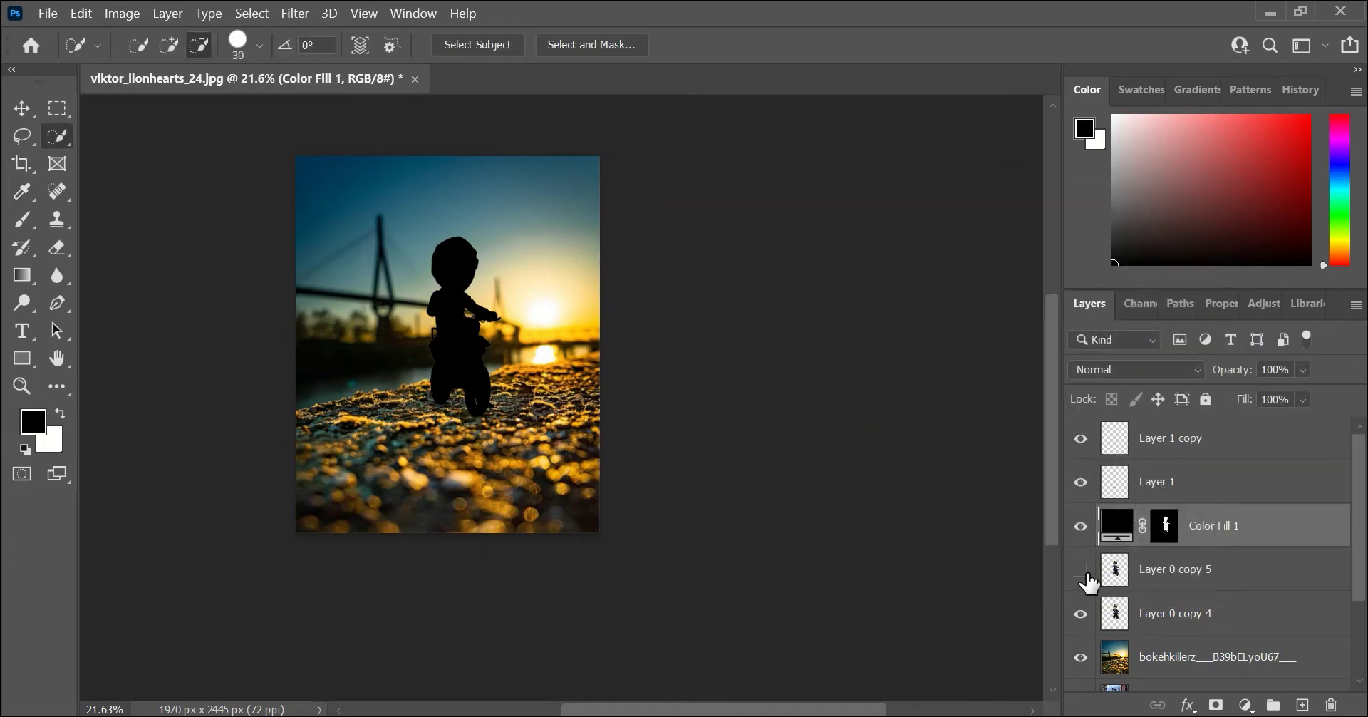
pyautogui.click(1112, 577)
pyautogui.press('Delete')
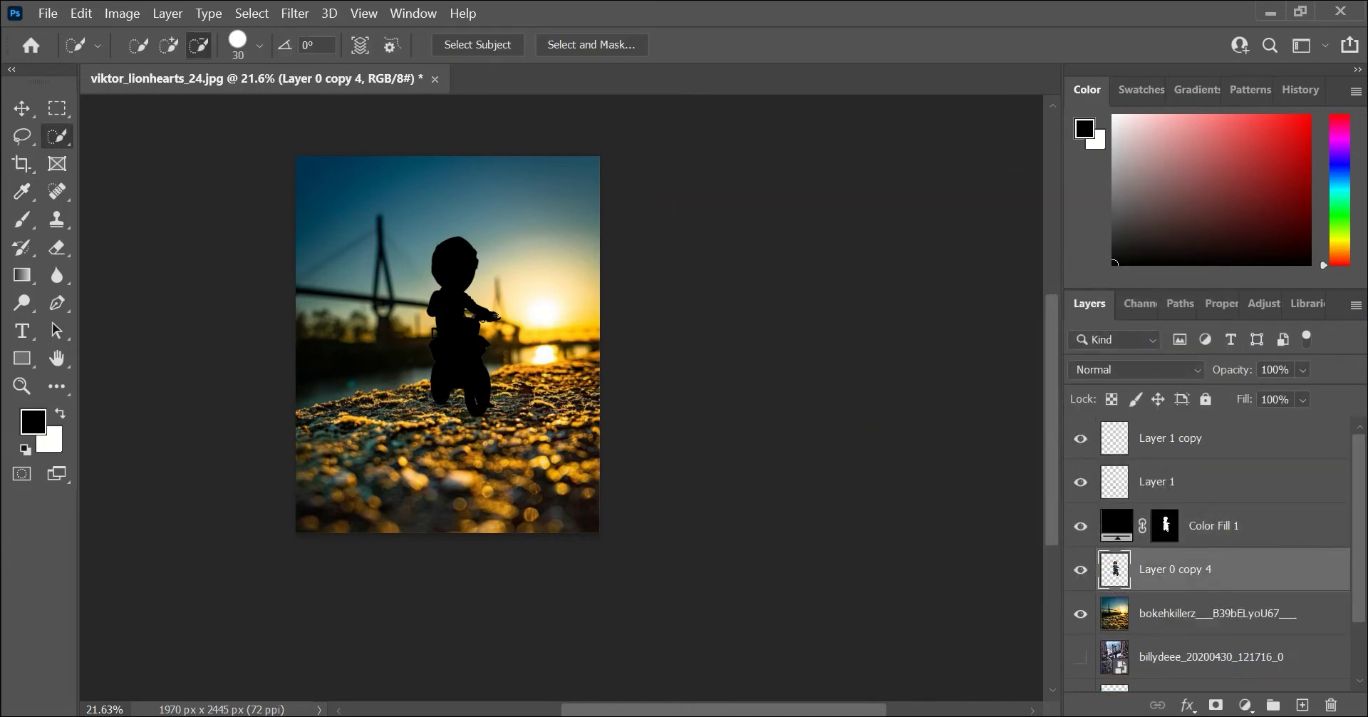
pyautogui.rightClick(1253, 525)
# - Rasterize the Color Fill 1 silhouette layer
pyautogui.click(1006, 333)
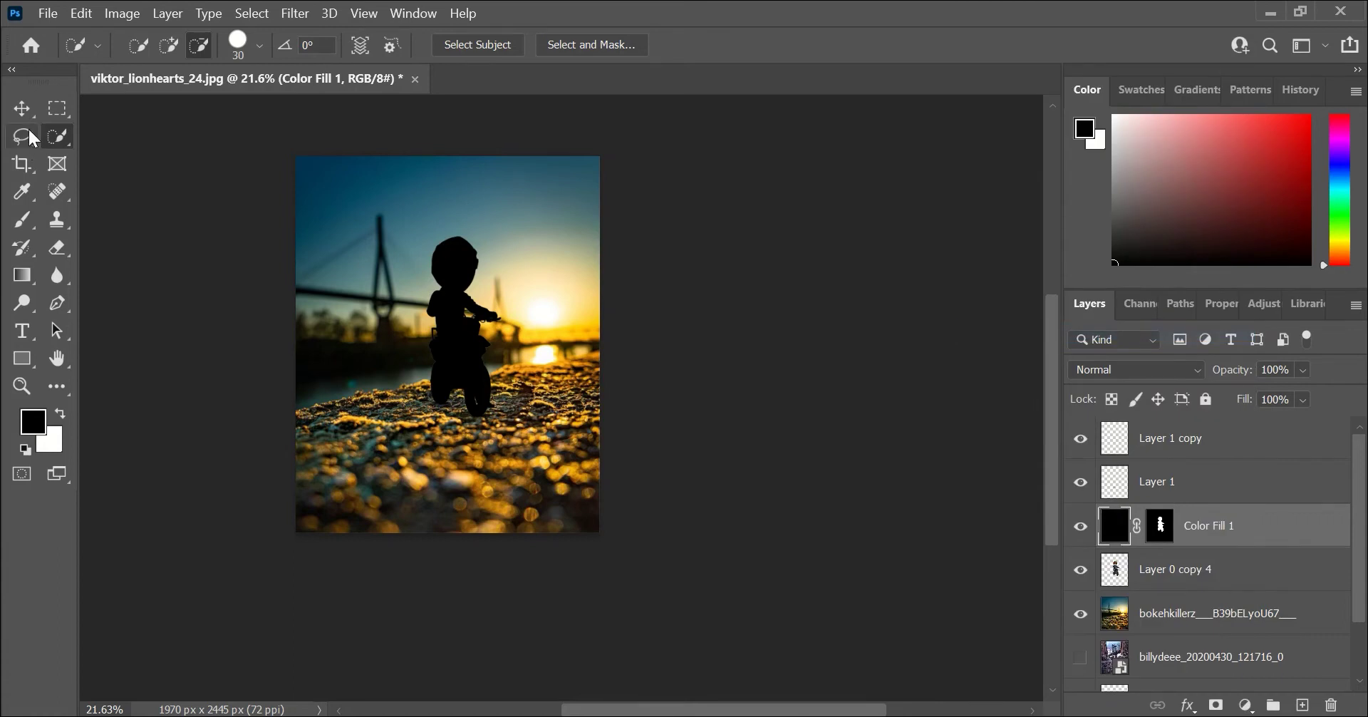
pyautogui.press('v')
pyautogui.rightClick(1204, 515)
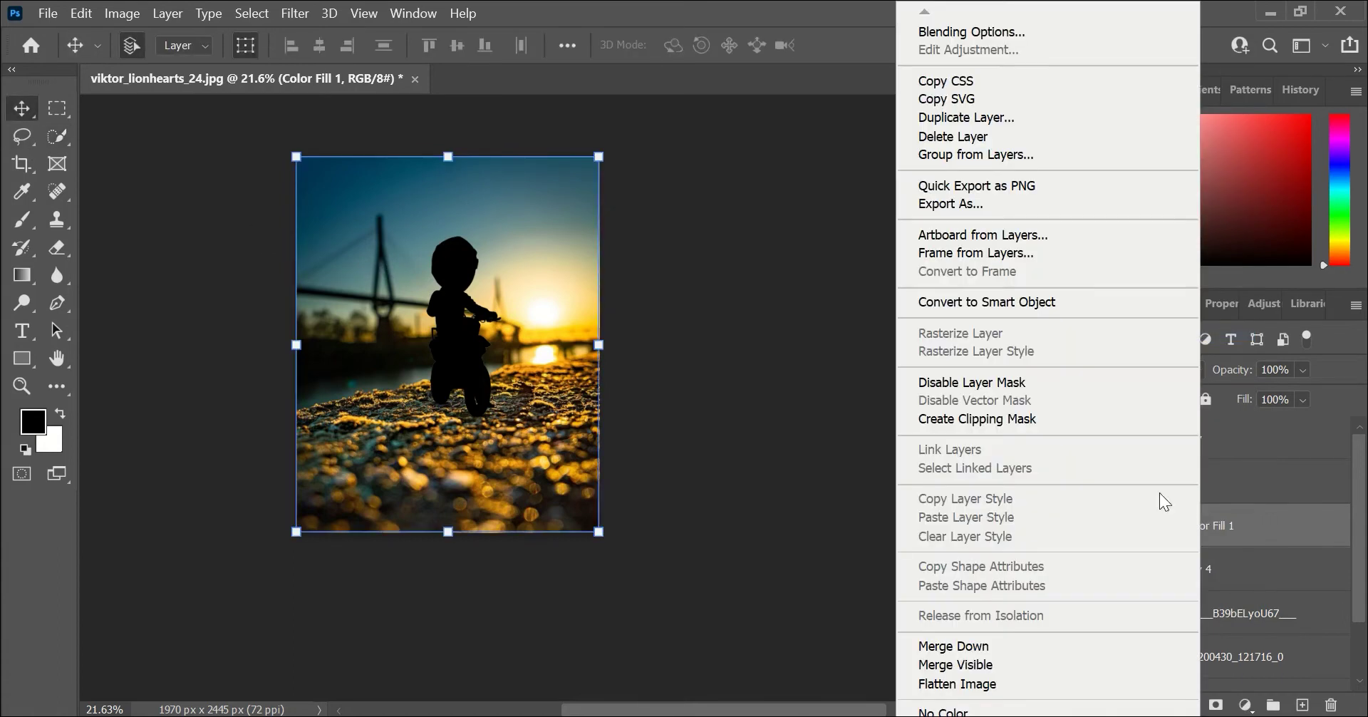
pyautogui.click(994, 298)
pyautogui.rightClick(1199, 525)
pyautogui.click(1042, 425)
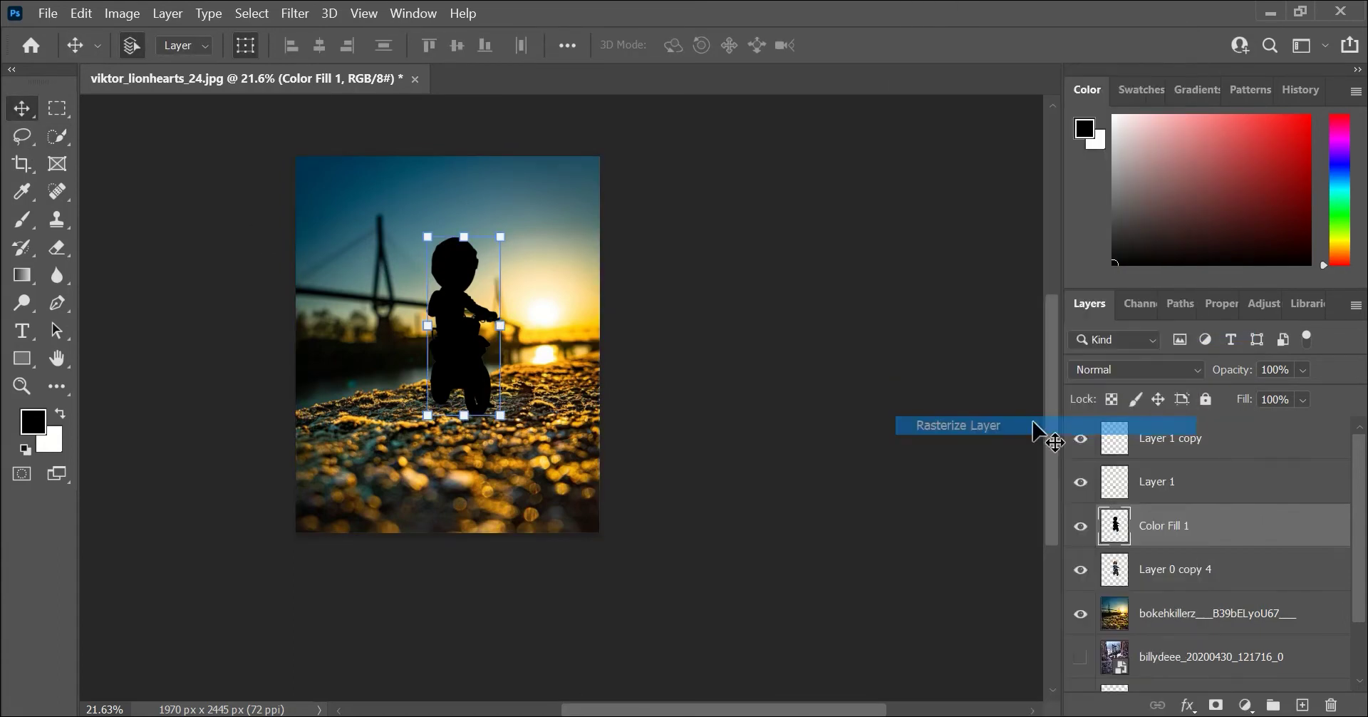
# - Flip the silhouette upside down beneath the bike and enlarge it under the wheels
pyautogui.hotkey('ctrl', 't')
pyautogui.moveTo(500, 237)
pyautogui.mouseDown()
pyautogui.moveTo(501, 421)
pyautogui.moveTo(523, 421)
pyautogui.mouseUp()
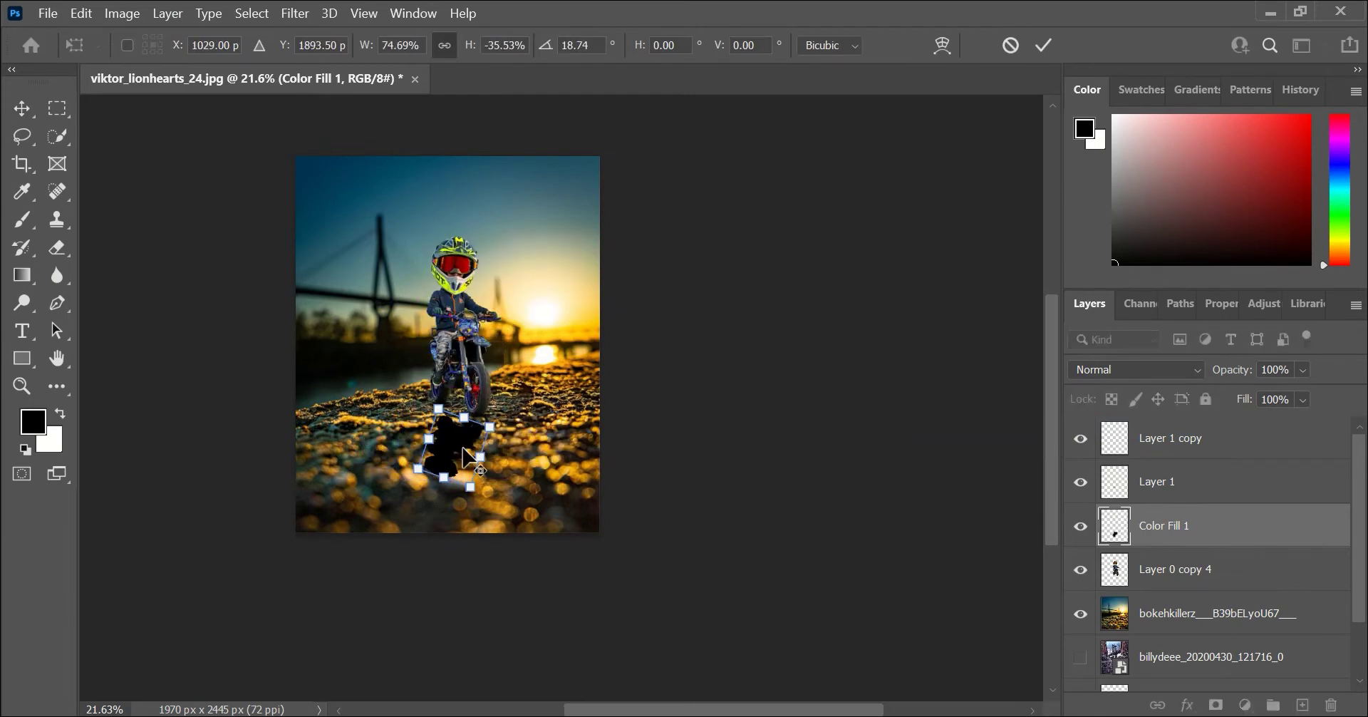
pyautogui.scroll(5, 468, 456)
pyautogui.moveTo(428, 456); pyautogui.dragTo(406, 422)
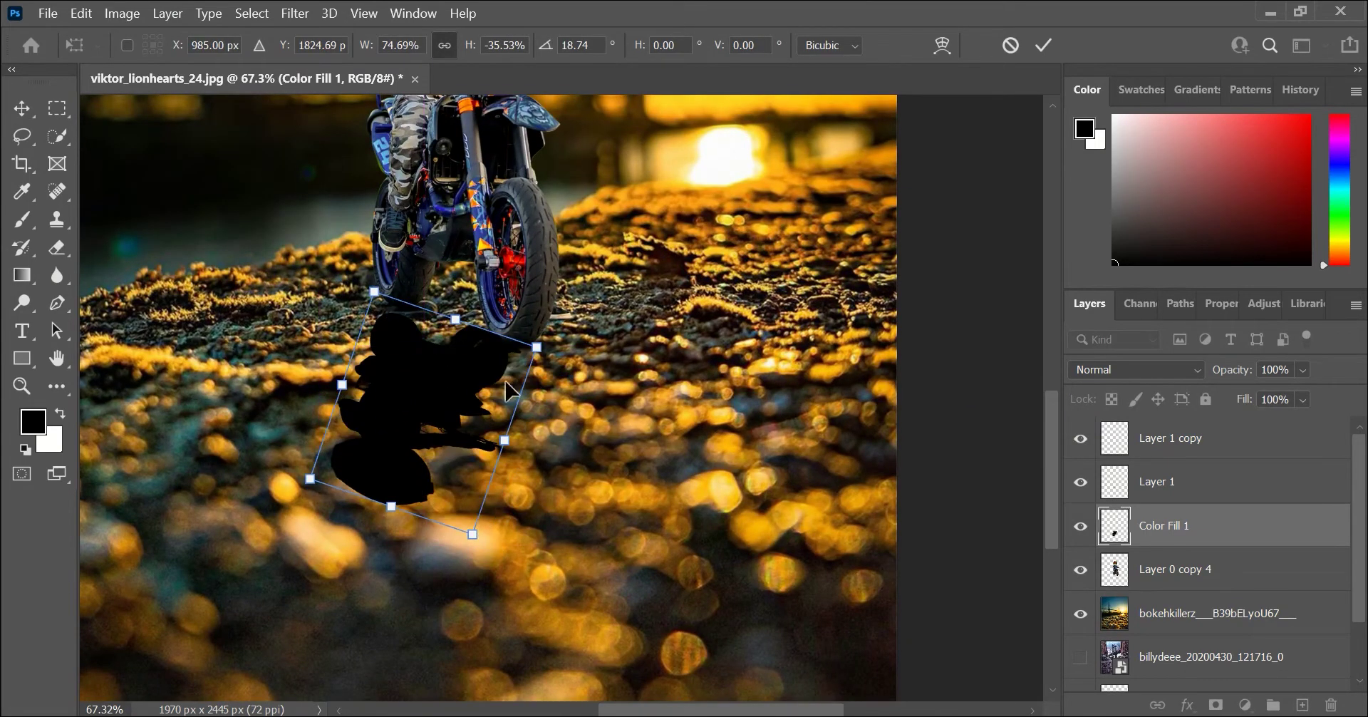
pyautogui.moveTo(506, 442); pyautogui.dragTo(521, 446)
pyautogui.moveTo(371, 292); pyautogui.dragTo(357, 280)
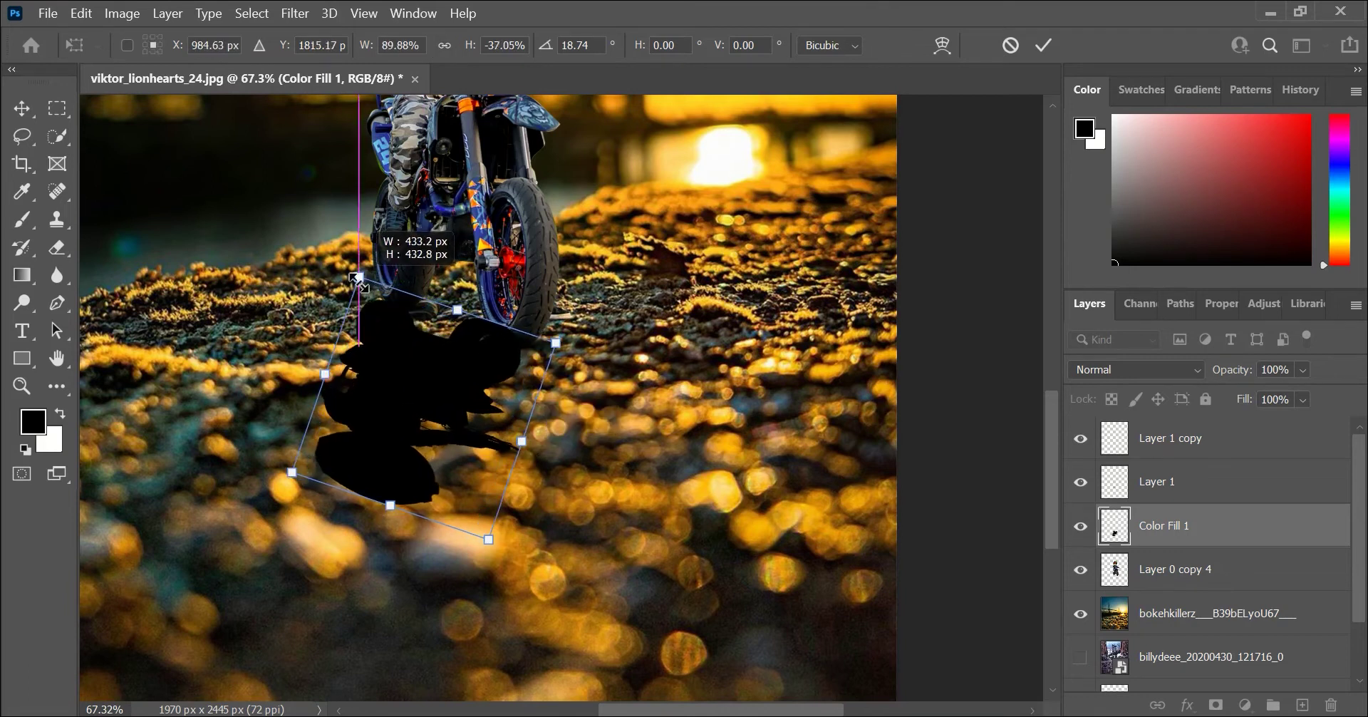
# - Skew the shadow flat and slanted across the ground, then stack it under the rider
pyautogui.moveTo(391, 499); pyautogui.dragTo(273, 339)
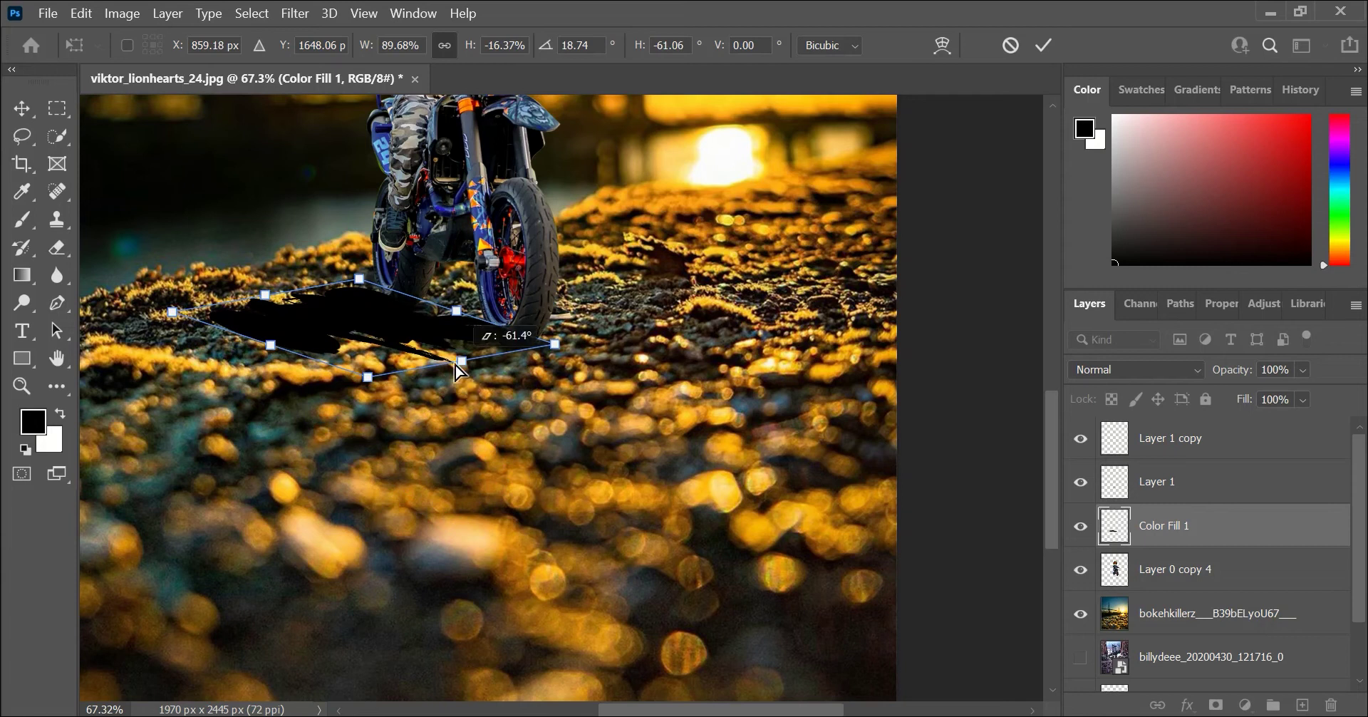
pyautogui.moveTo(459, 369); pyautogui.dragTo(390, 372)
pyautogui.moveTo(482, 349); pyautogui.dragTo(563, 370)
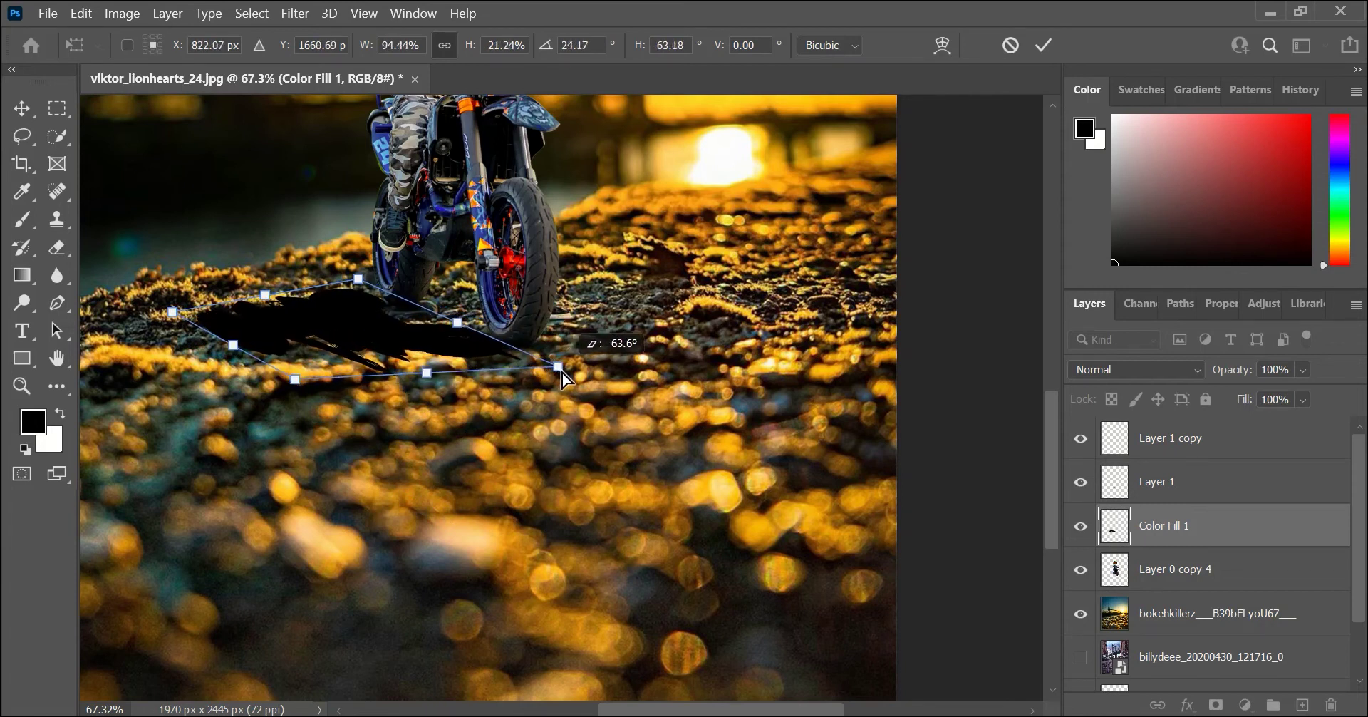
pyautogui.moveTo(366, 278); pyautogui.dragTo(381, 287)
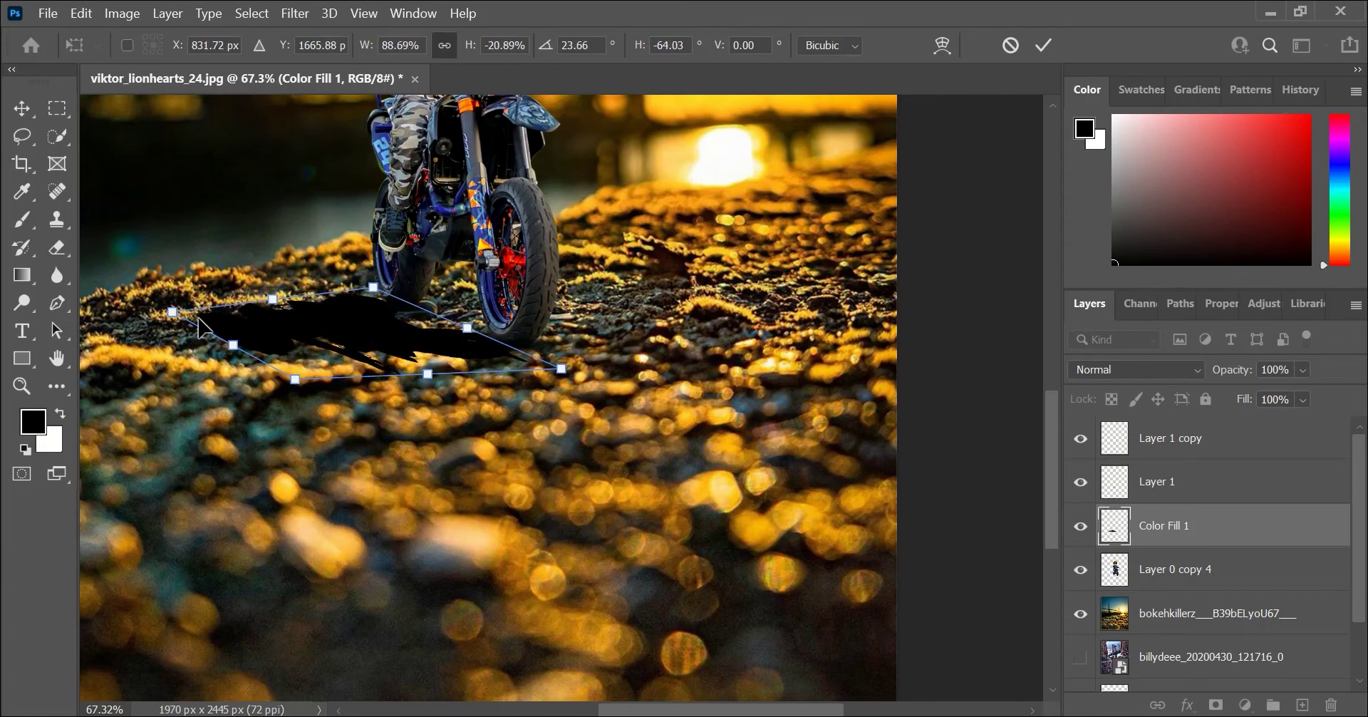
pyautogui.moveTo(177, 314)
pyautogui.mouseDown()
pyautogui.moveTo(225, 346)
pyautogui.moveTo(218, 322)
pyautogui.mouseUp()
pyautogui.scroll(5, 450, 427)
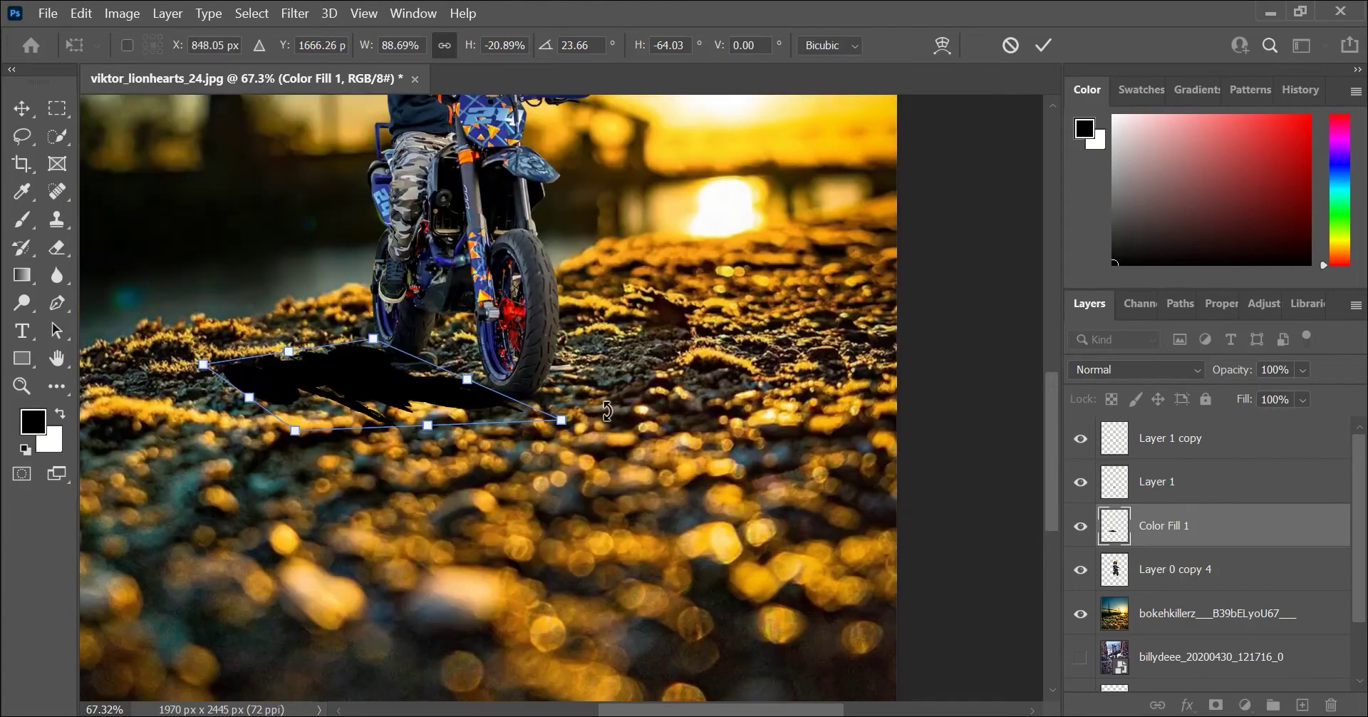
pyautogui.press('Return')
pyautogui.moveTo(451, 521); pyautogui.dragTo(476, 518)
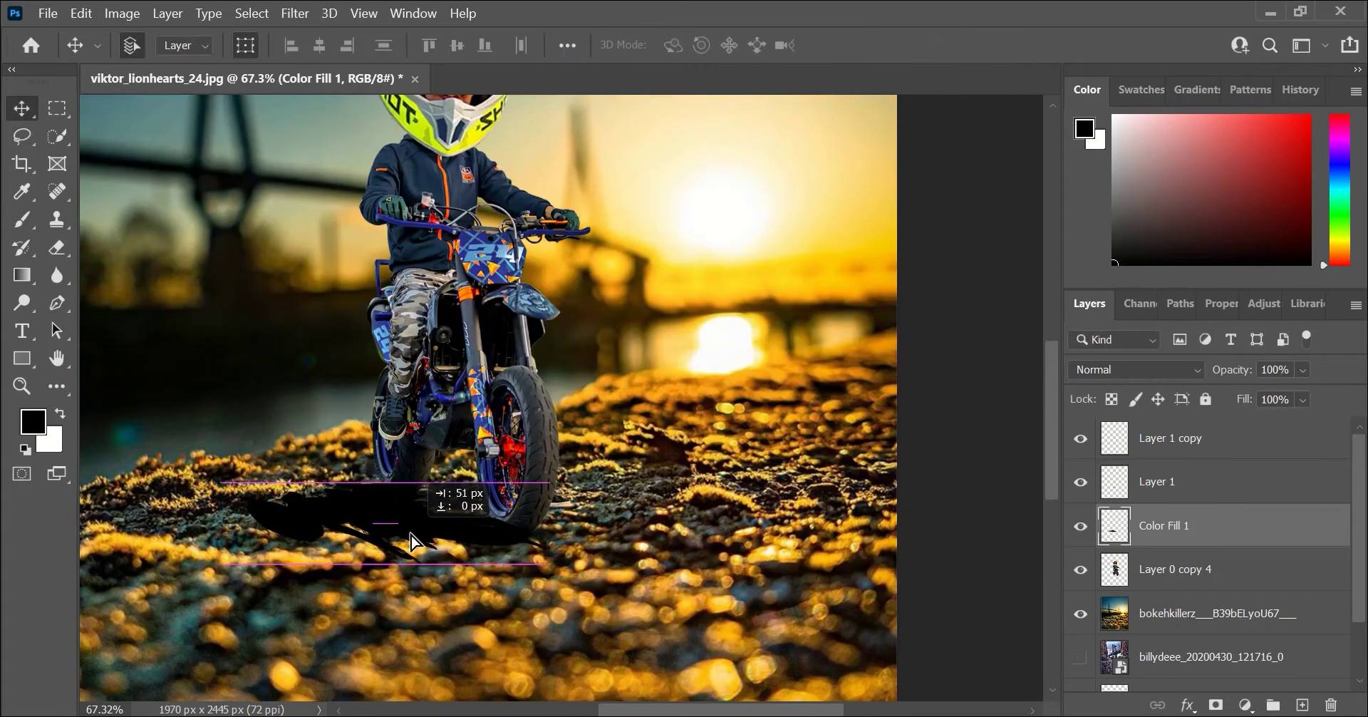
pyautogui.moveTo(1136, 519); pyautogui.dragTo(1158, 574)
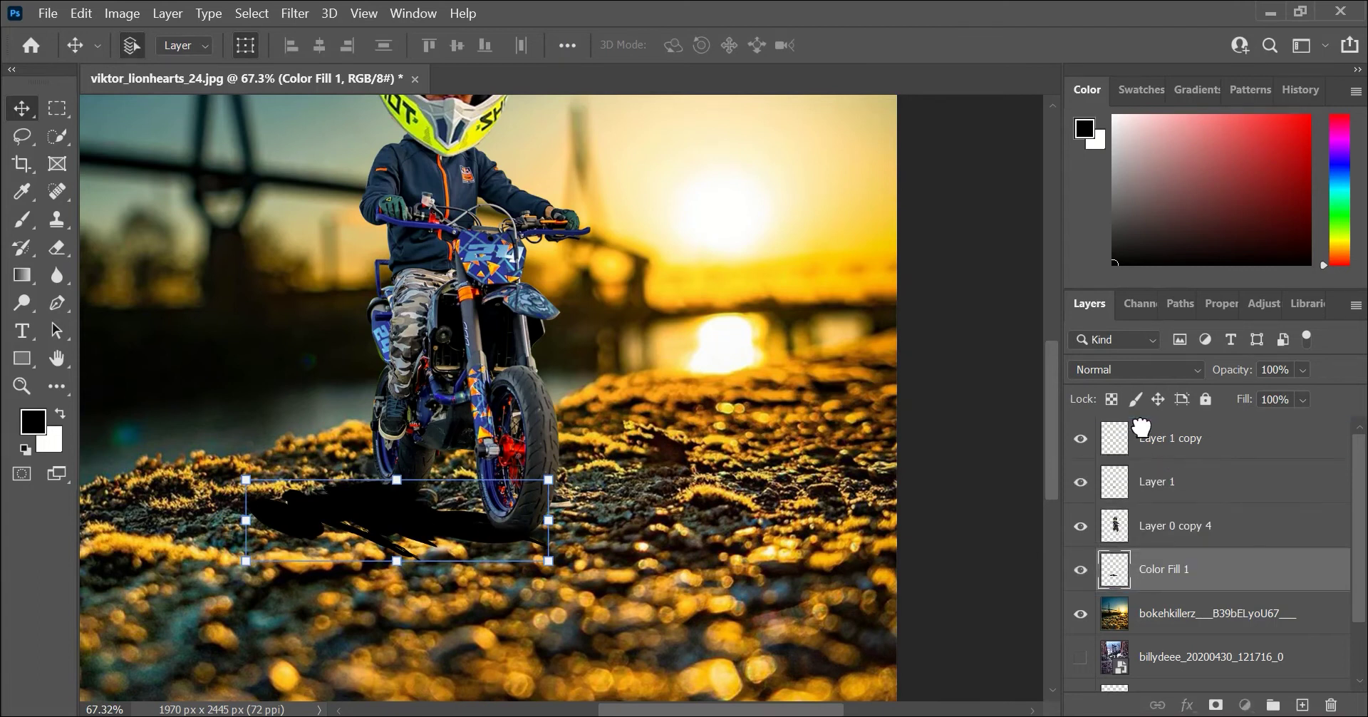
# - Move the shadow layer above the background and give it a 34.6 px Gaussian Blur
pyautogui.moveTo(1160, 526); pyautogui.dragTo(1158, 427)
pyautogui.click(1163, 586)
pyautogui.click(310, 8)
pyautogui.moveTo(306, 265)
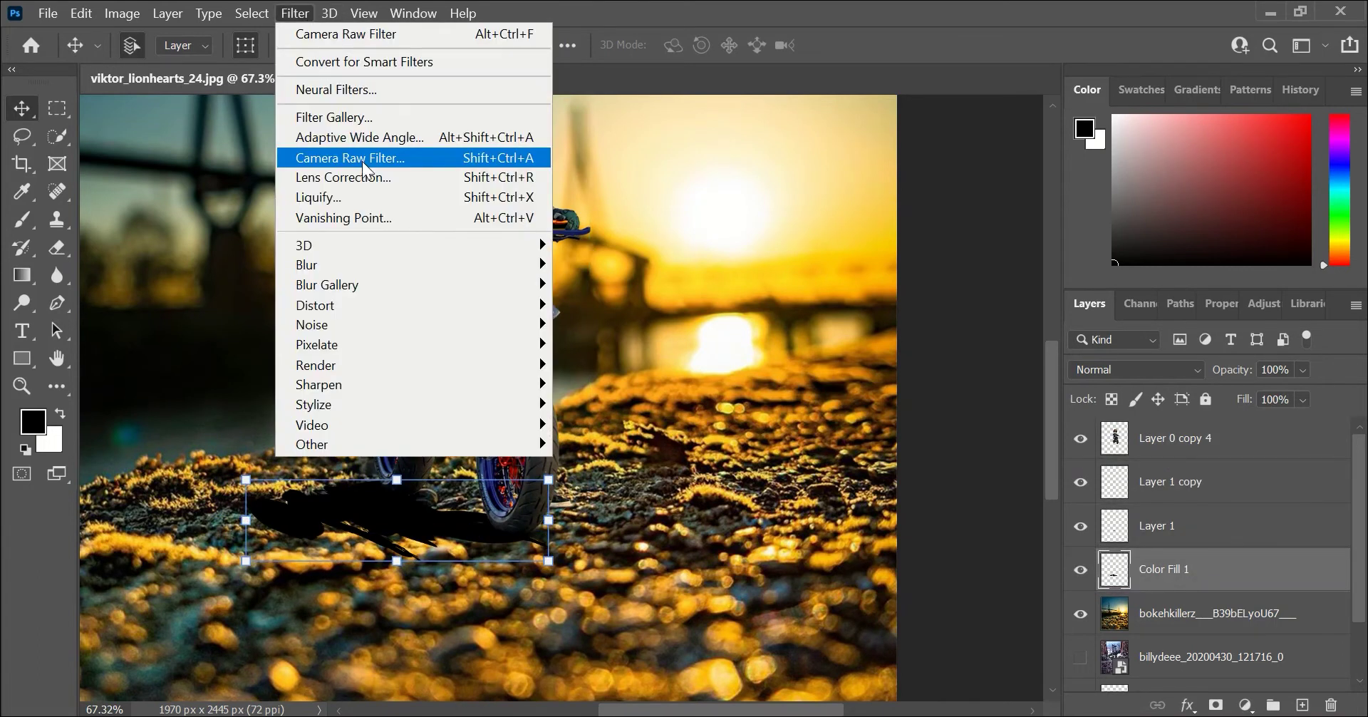
pyautogui.click(611, 345)
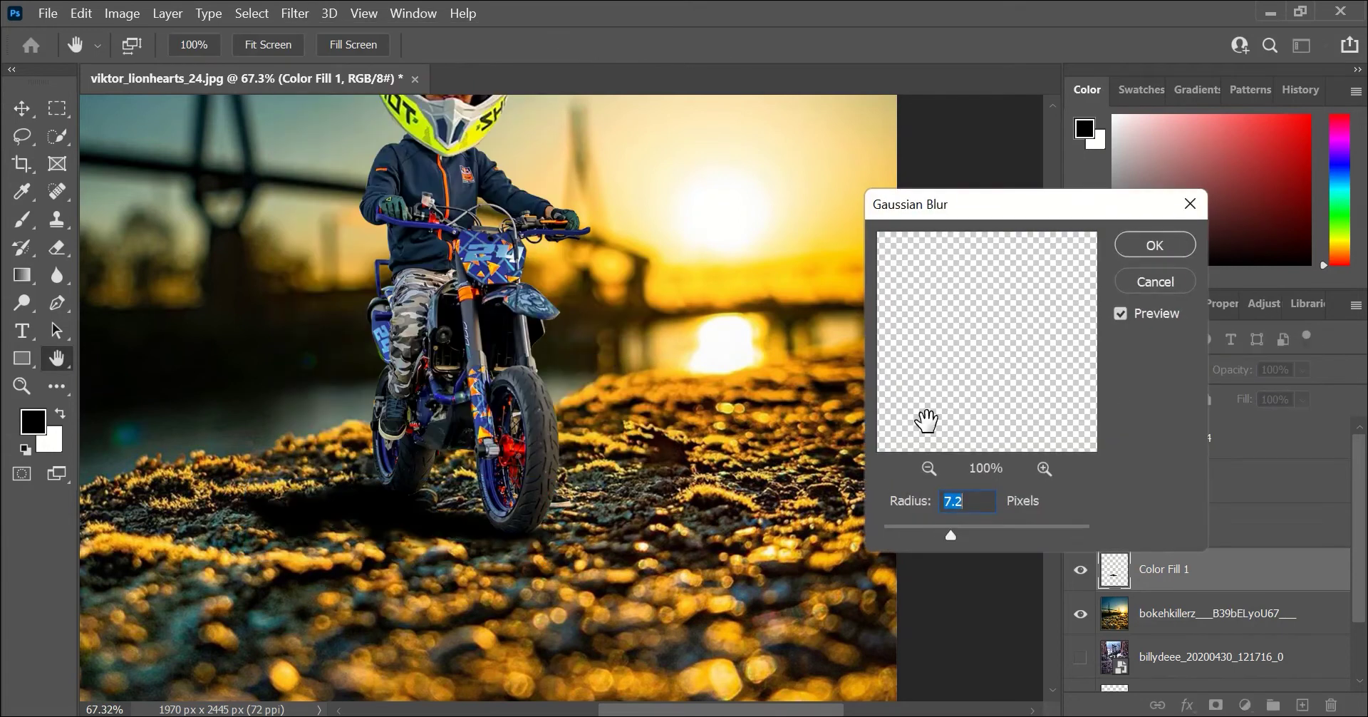
pyautogui.click(928, 468)
pyautogui.click(928, 468)
pyautogui.click(1042, 470)
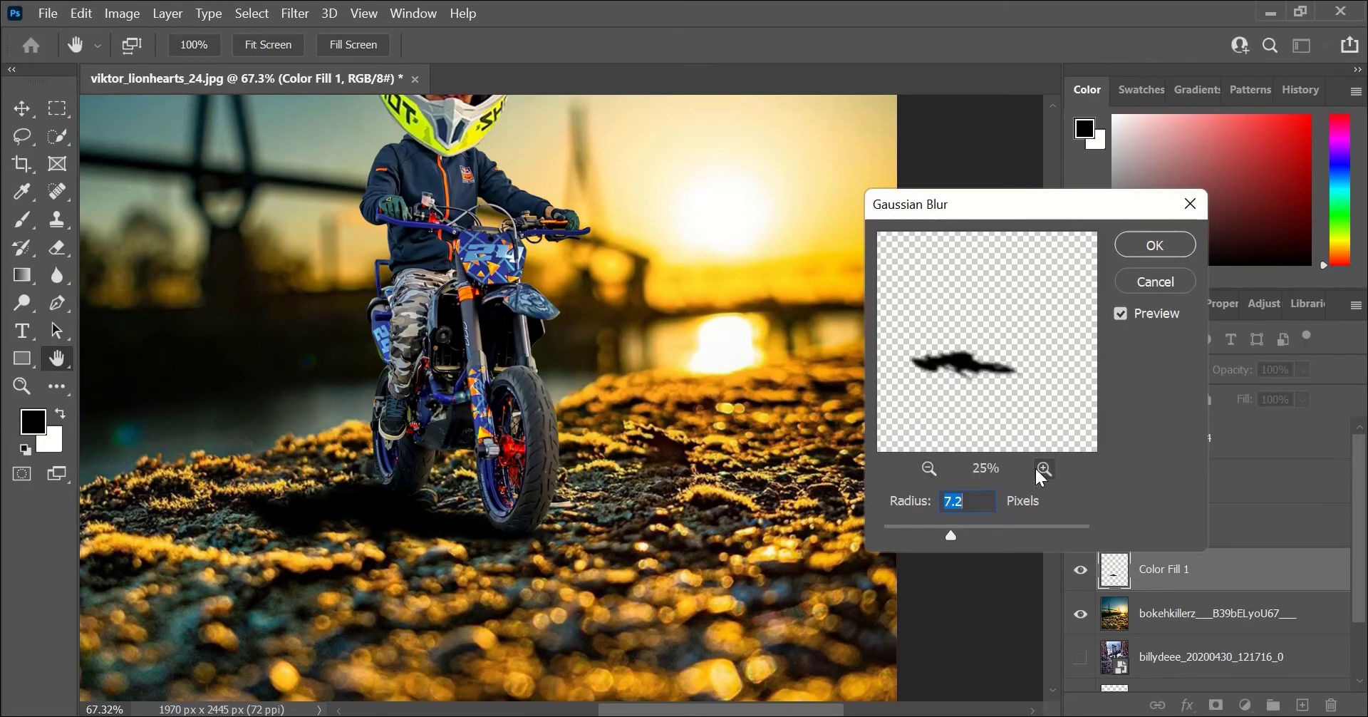
pyautogui.moveTo(972, 528); pyautogui.dragTo(952, 534)
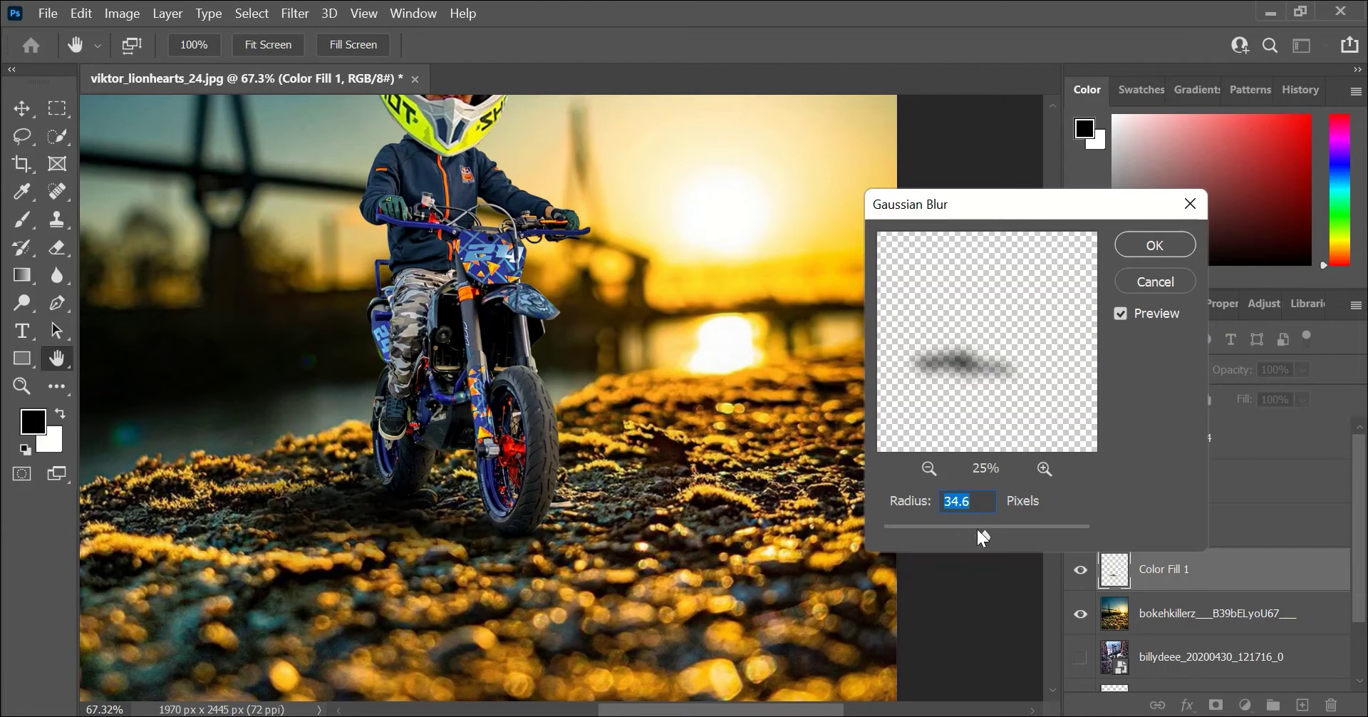
pyautogui.click(1126, 251)
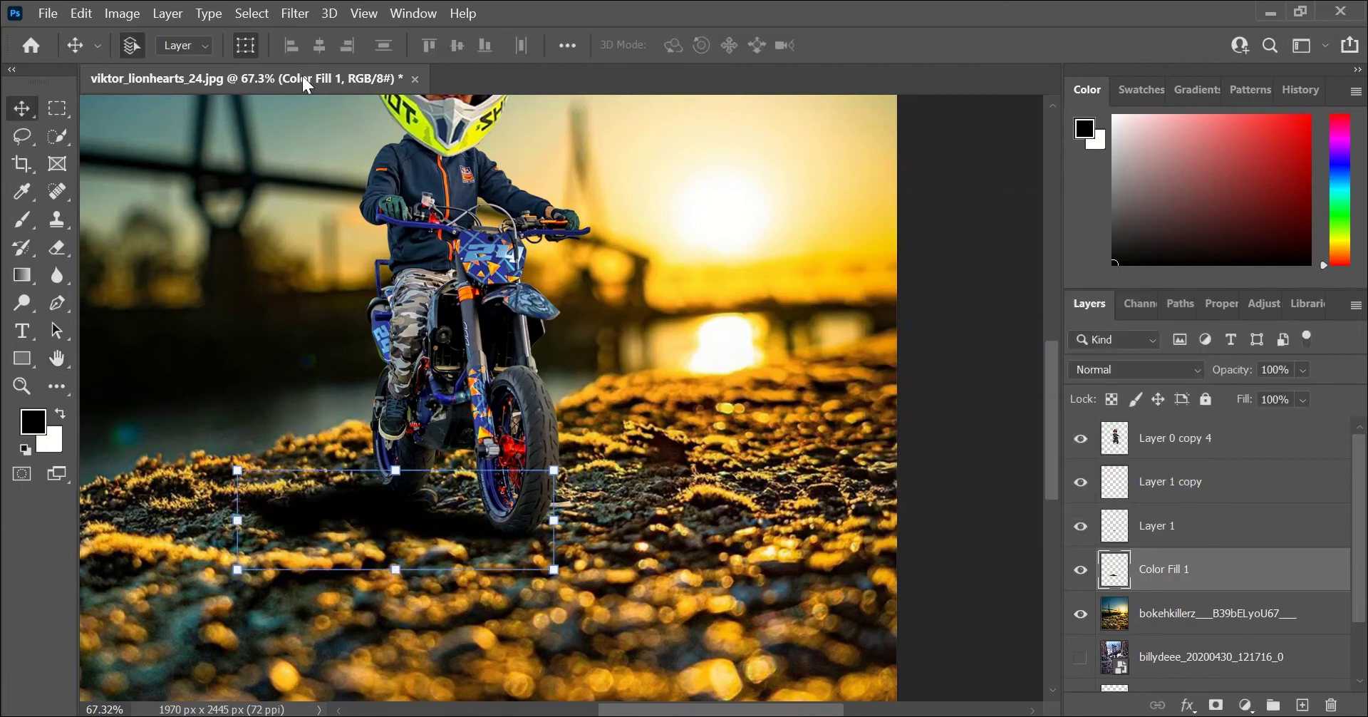
# - Add a Motion Blur to the shadow and fade it to 40% opacity
pyautogui.click(285, 12)
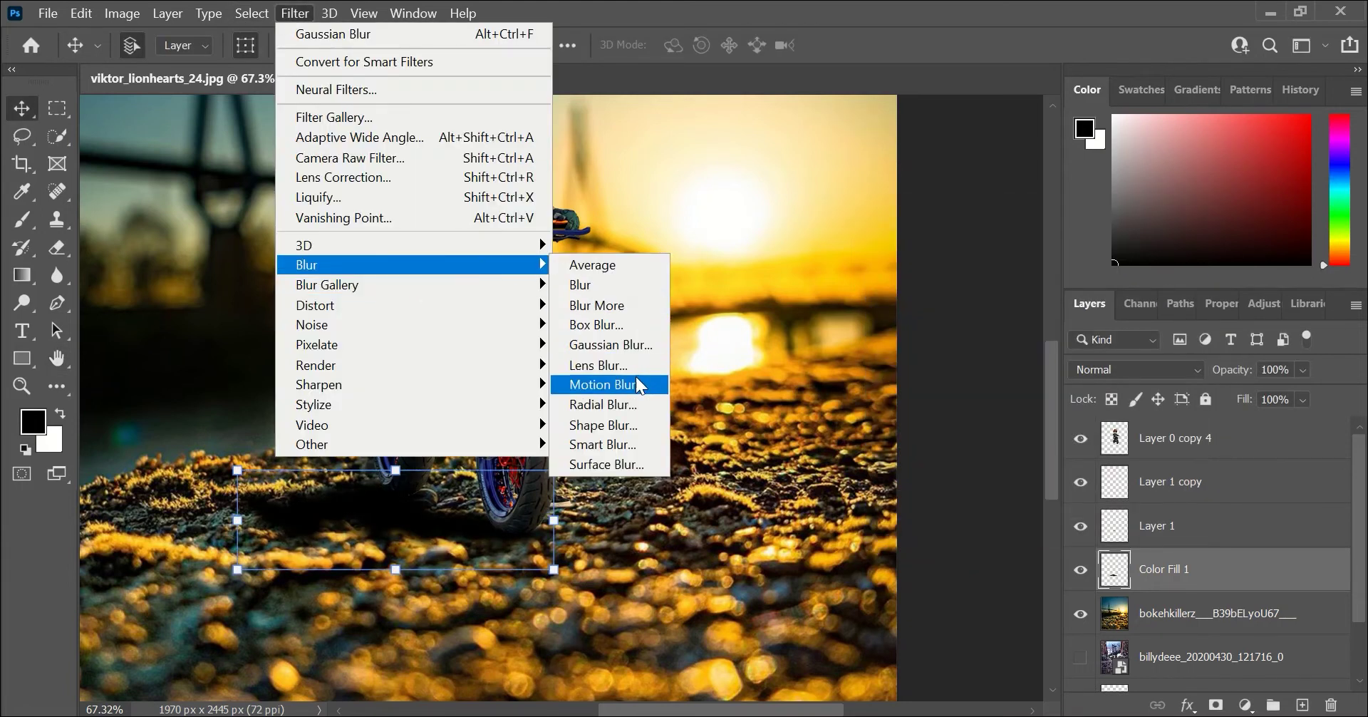
pyautogui.click(635, 377)
pyautogui.click(1218, 210)
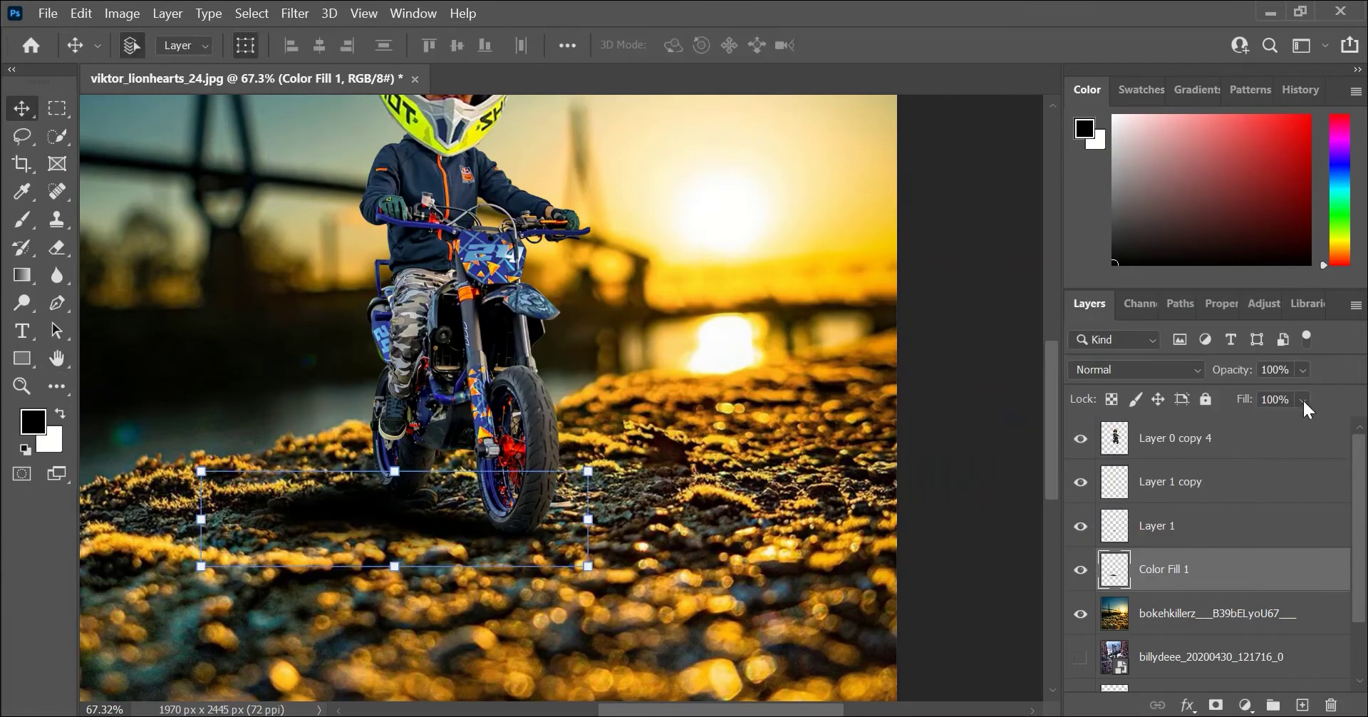
pyautogui.moveTo(1293, 397); pyautogui.dragTo(1281, 395)
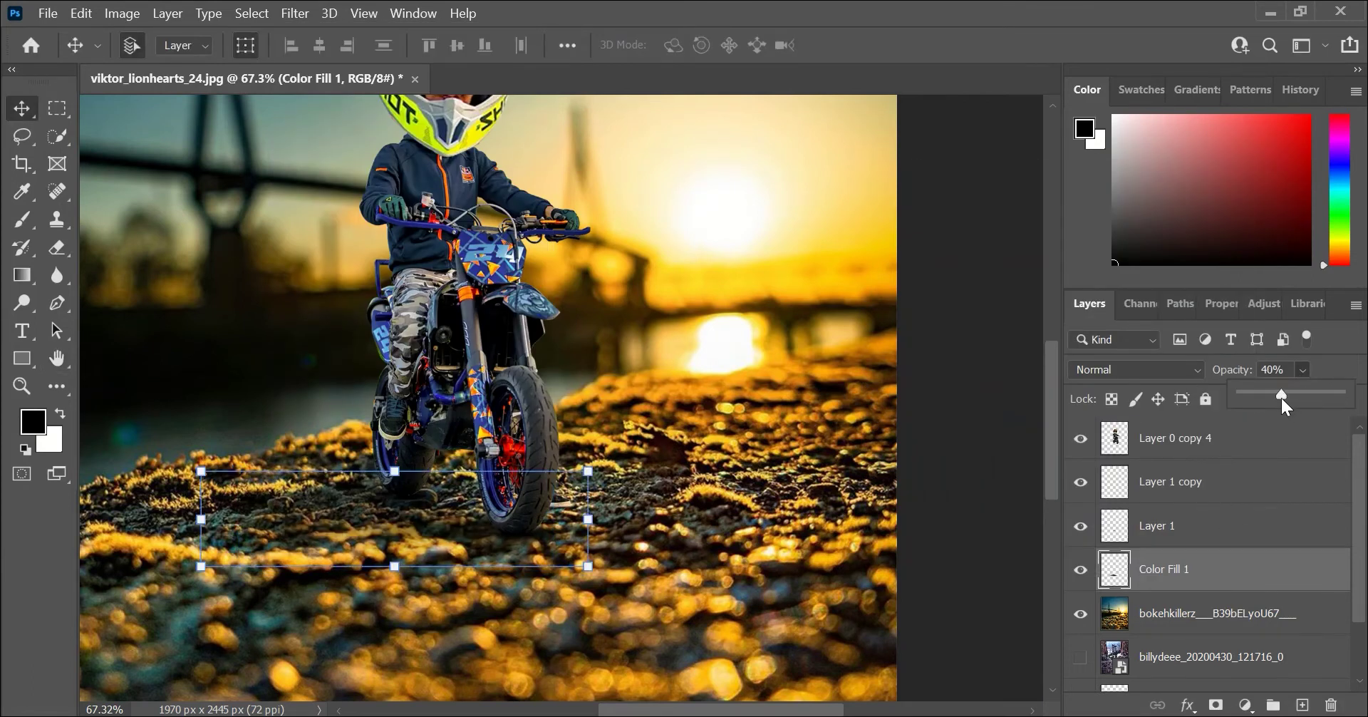
pyautogui.click(975, 641)
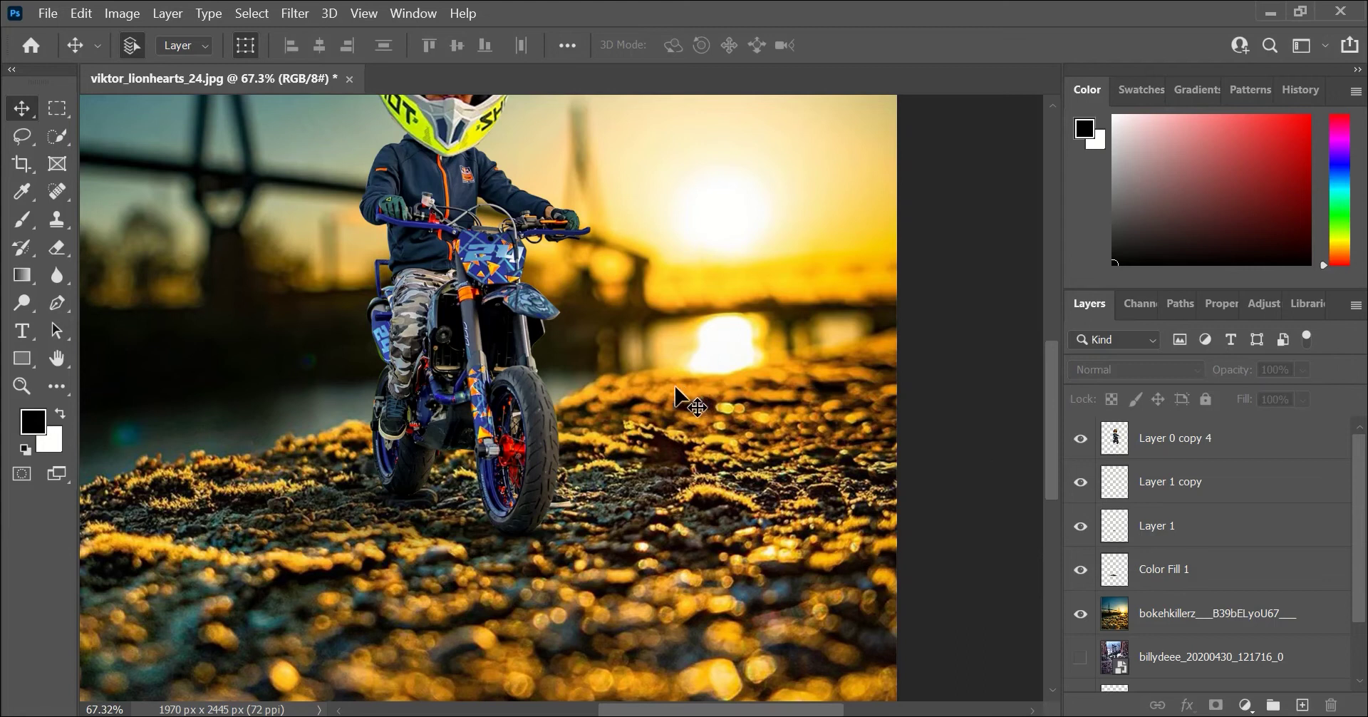
pyautogui.scroll(-3, 470, 490)
# - Add a Gradient Fill layer and set its left stop to bright yellow
pyautogui.click(1245, 706)
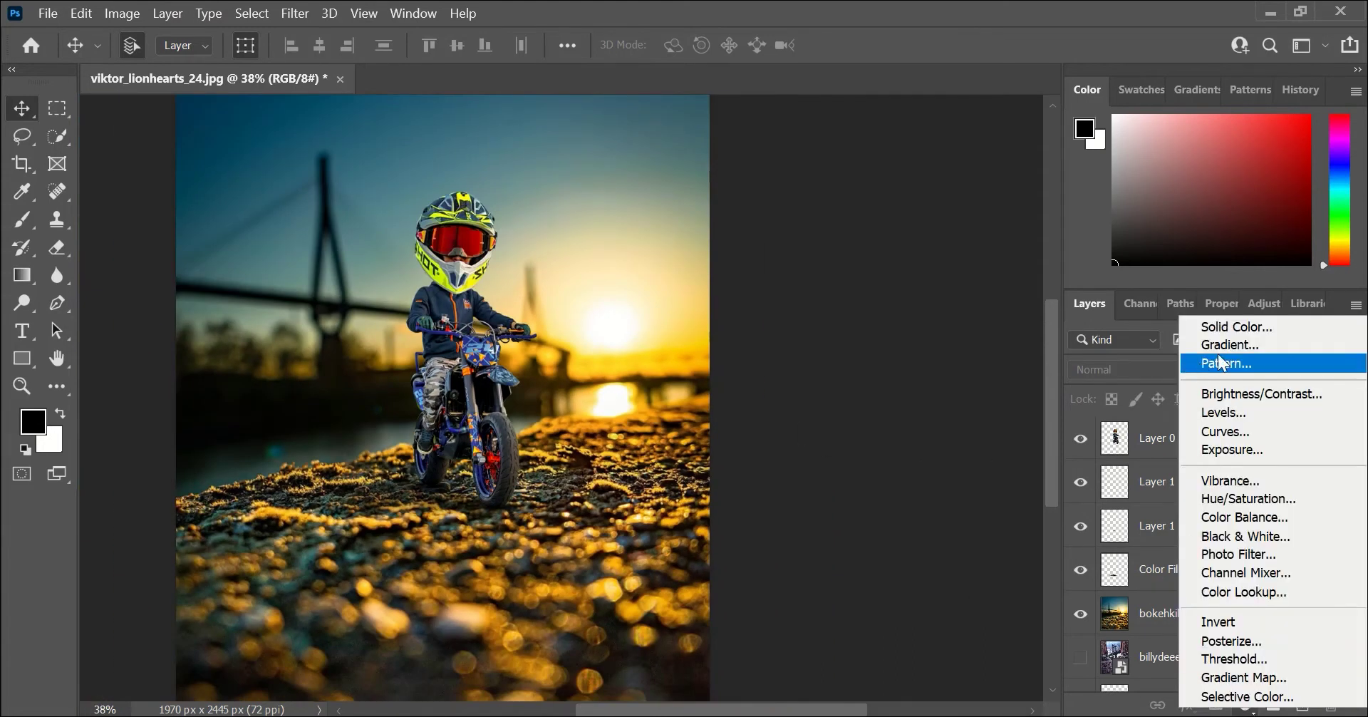
pyautogui.click(1242, 341)
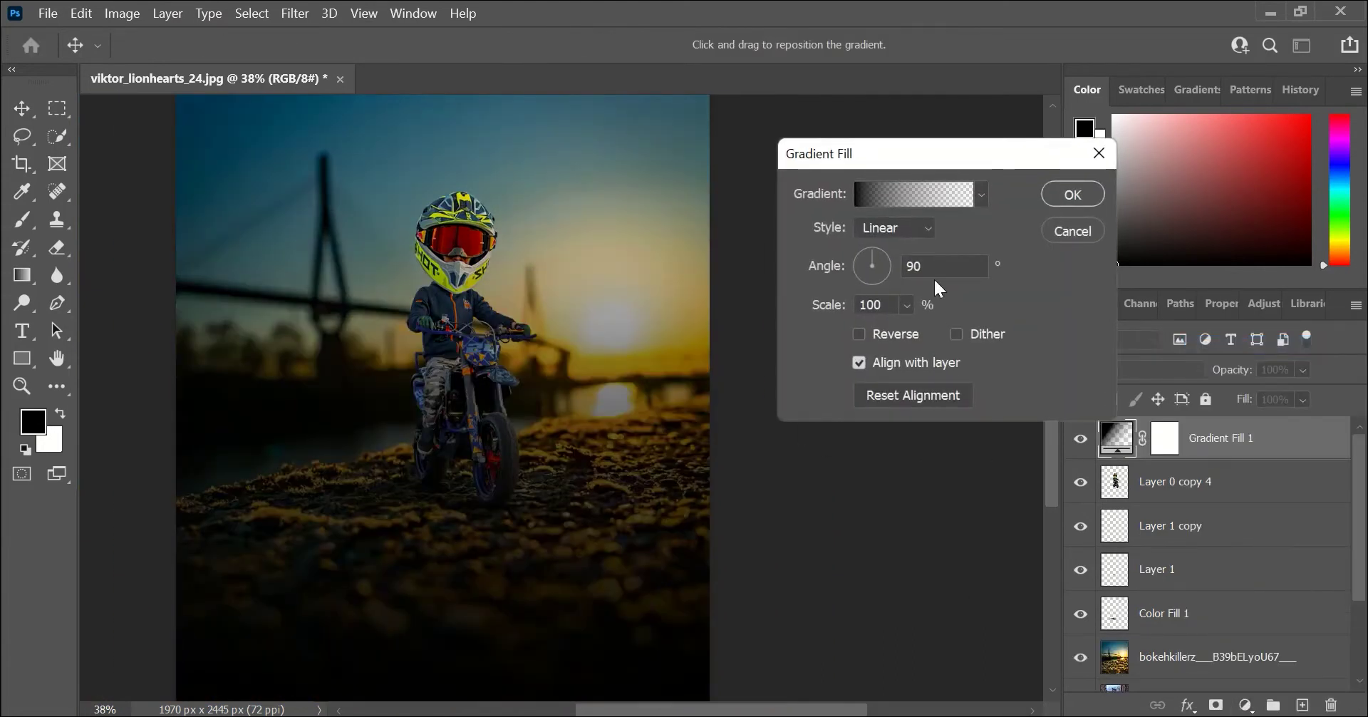
pyautogui.click(954, 201)
pyautogui.doubleClick(753, 470)
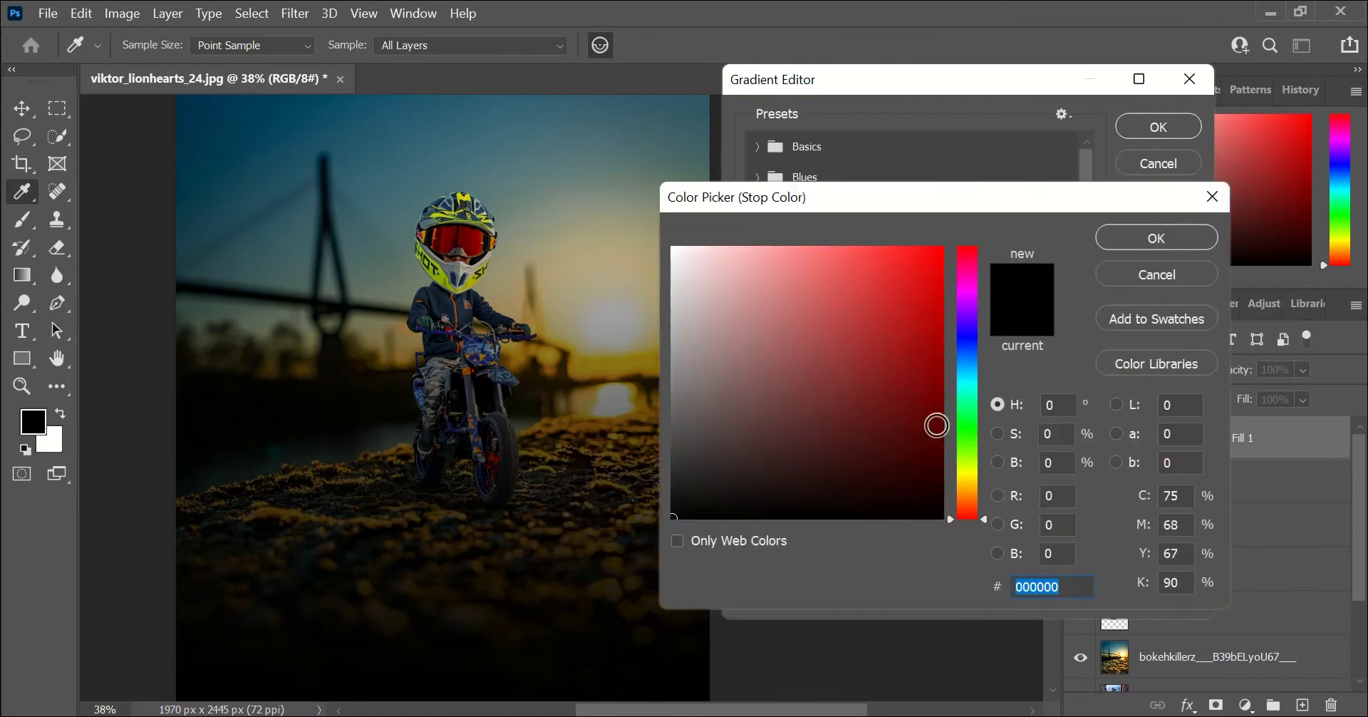
pyautogui.moveTo(966, 498); pyautogui.dragTo(965, 472)
pyautogui.click(910, 277)
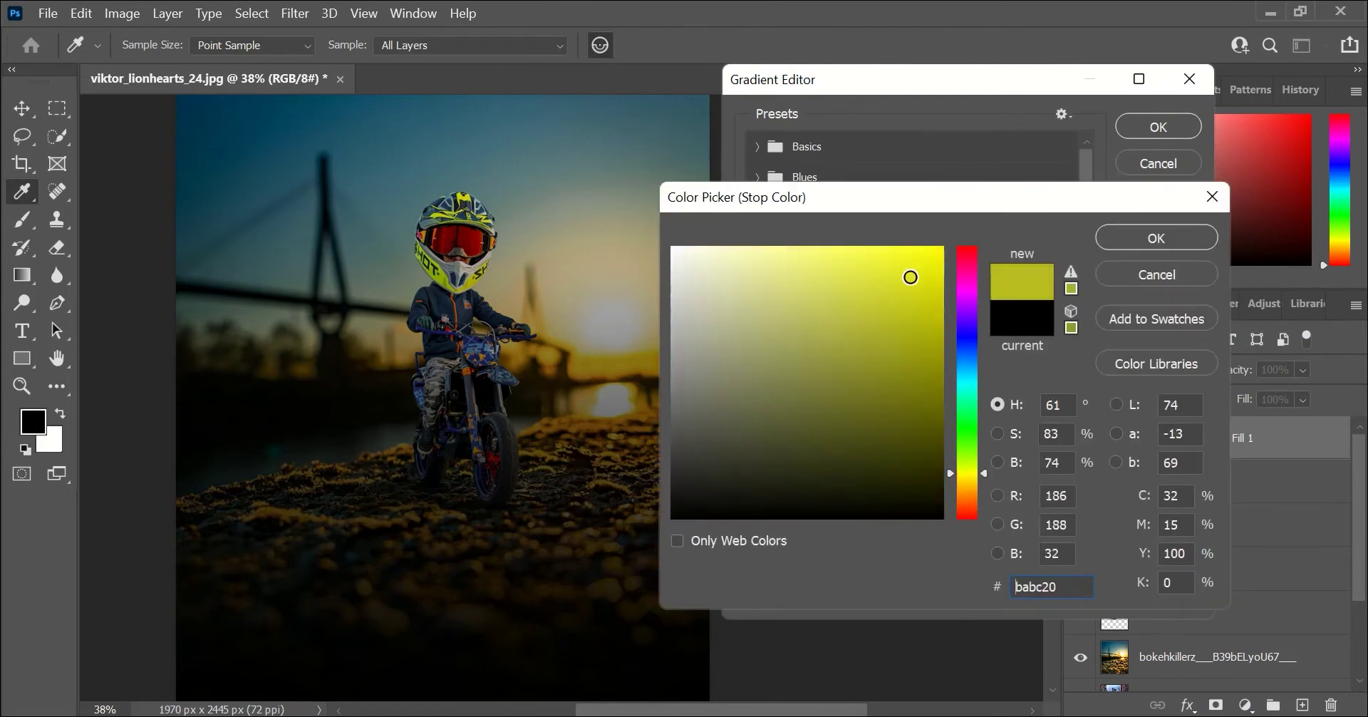
pyautogui.moveTo(911, 277); pyautogui.dragTo(943, 247)
pyautogui.click(1156, 254)
# - Set the right gradient stop to a saturated orange-red
pyautogui.click(1182, 476)
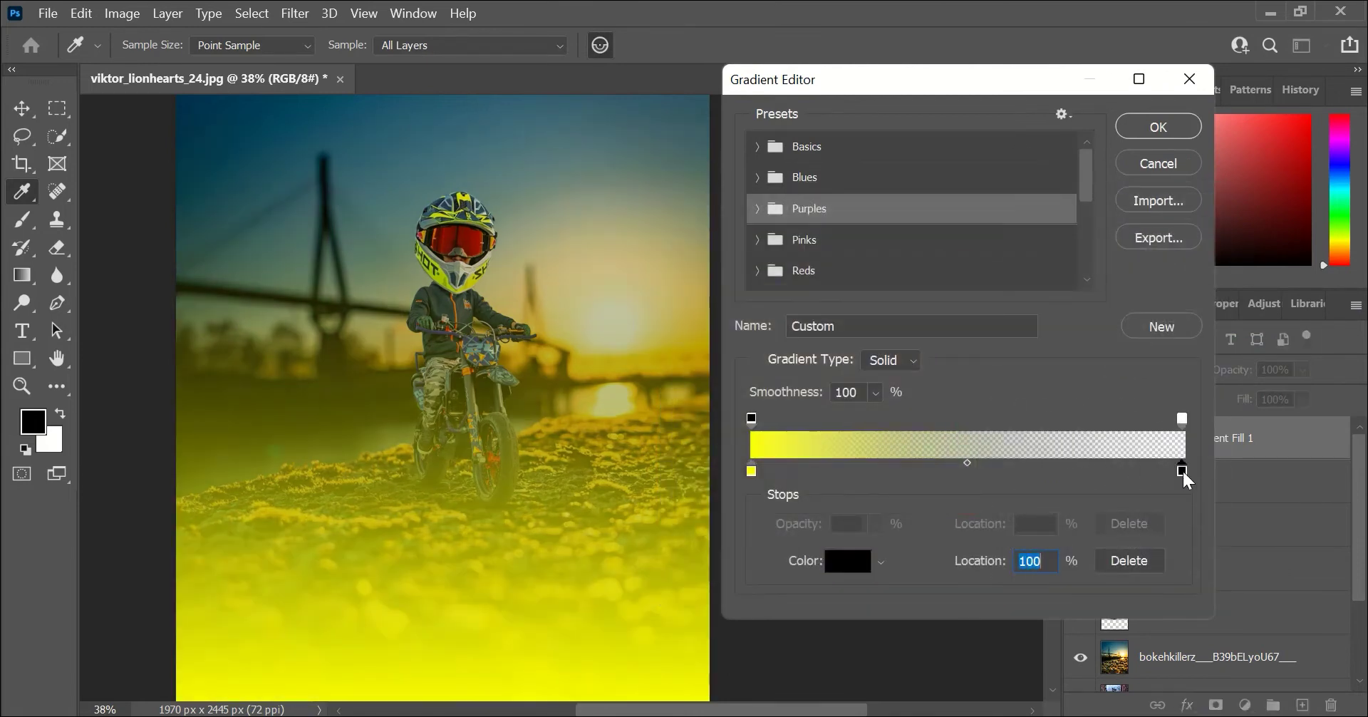
pyautogui.doubleClick(1182, 476)
pyautogui.click(976, 472)
pyautogui.moveTo(976, 472); pyautogui.dragTo(973, 490)
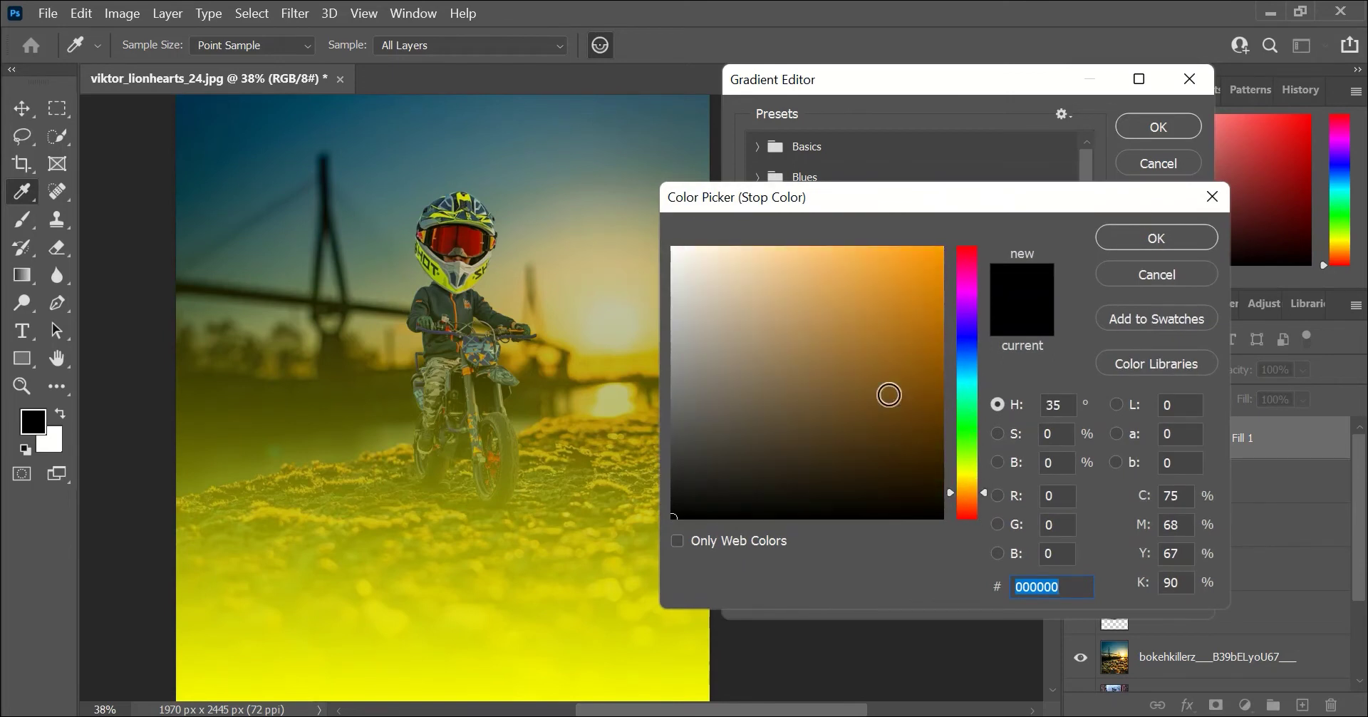
pyautogui.moveTo(888, 390); pyautogui.dragTo(942, 248)
pyautogui.moveTo(973, 493); pyautogui.dragTo(967, 501)
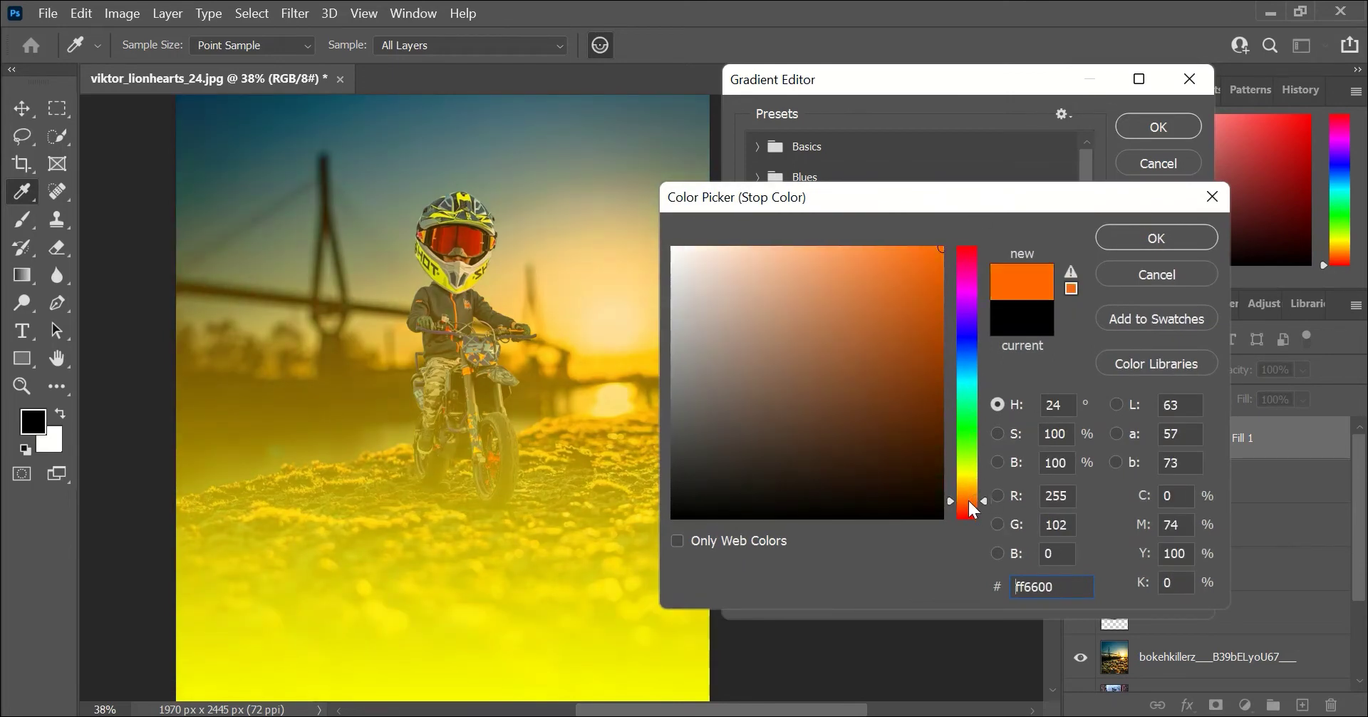
pyautogui.click(1147, 239)
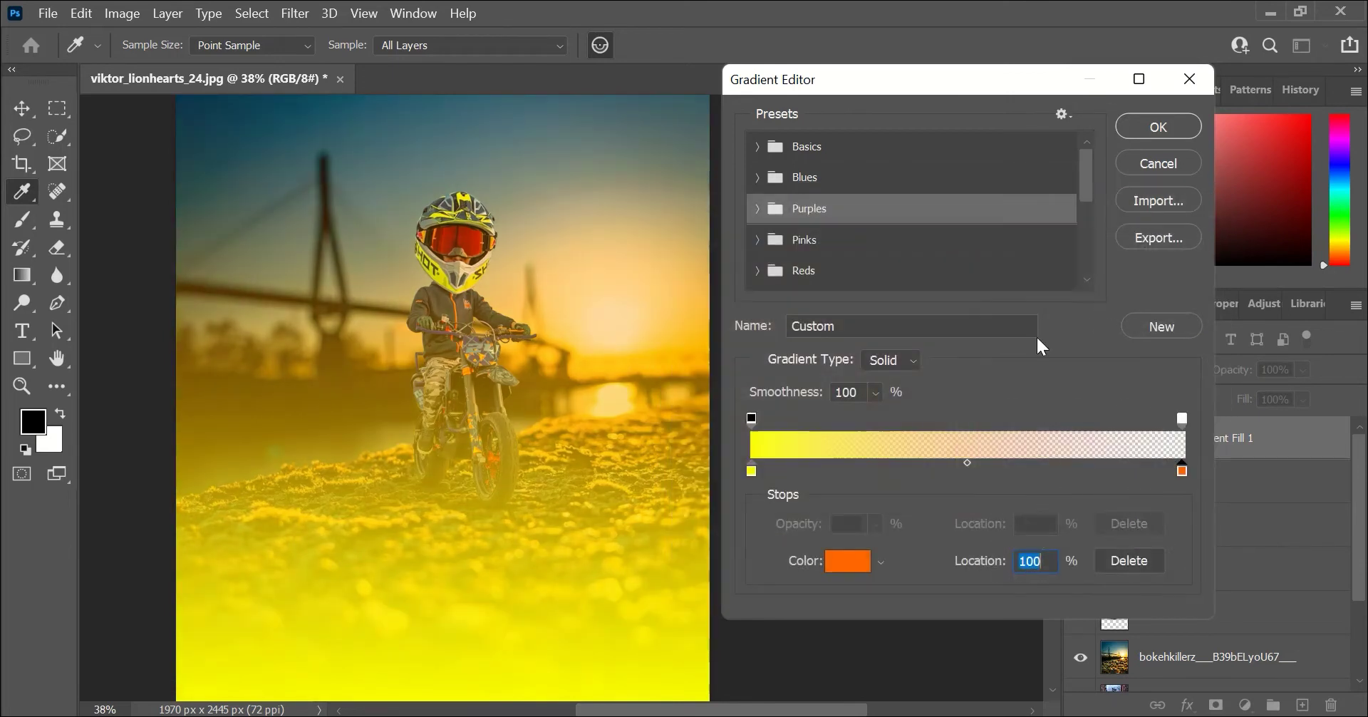
pyautogui.click(1157, 127)
# - Make the gradient Radial and position the glow over the rider
pyautogui.click(897, 228)
pyautogui.click(901, 275)
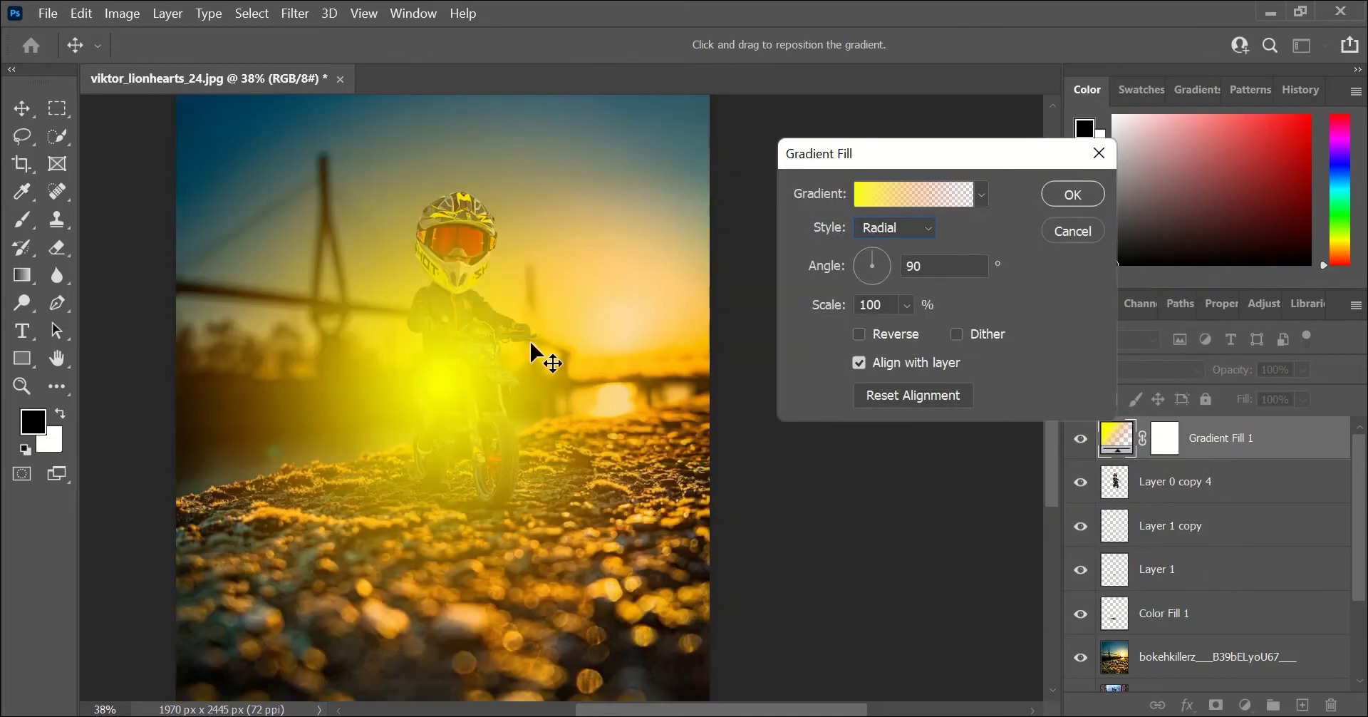
pyautogui.moveTo(528, 339)
pyautogui.mouseDown()
pyautogui.moveTo(568, 362)
pyautogui.moveTo(298, 282)
pyautogui.moveTo(521, 287)
pyautogui.mouseUp()
# - Change the left gradient stop to a peach tone sampled from the image
pyautogui.click(876, 196)
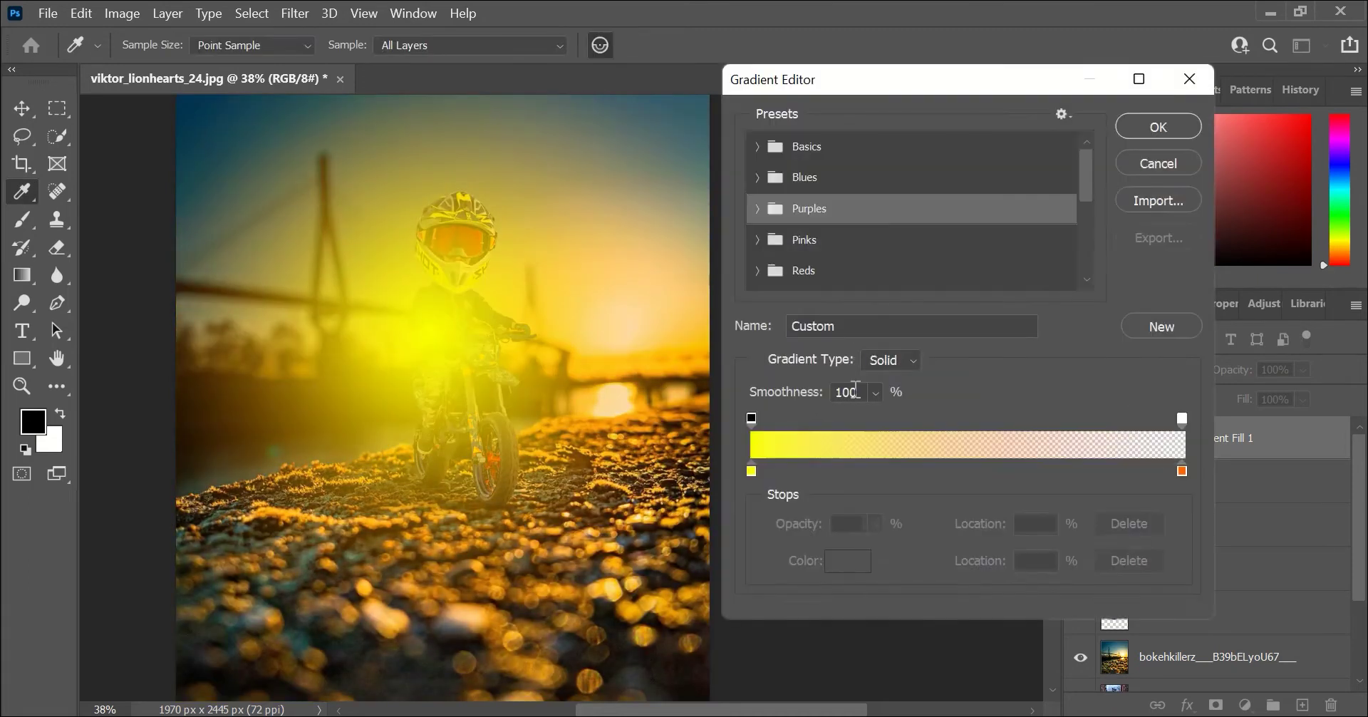
pyautogui.click(751, 470)
pyautogui.doubleClick(752, 473)
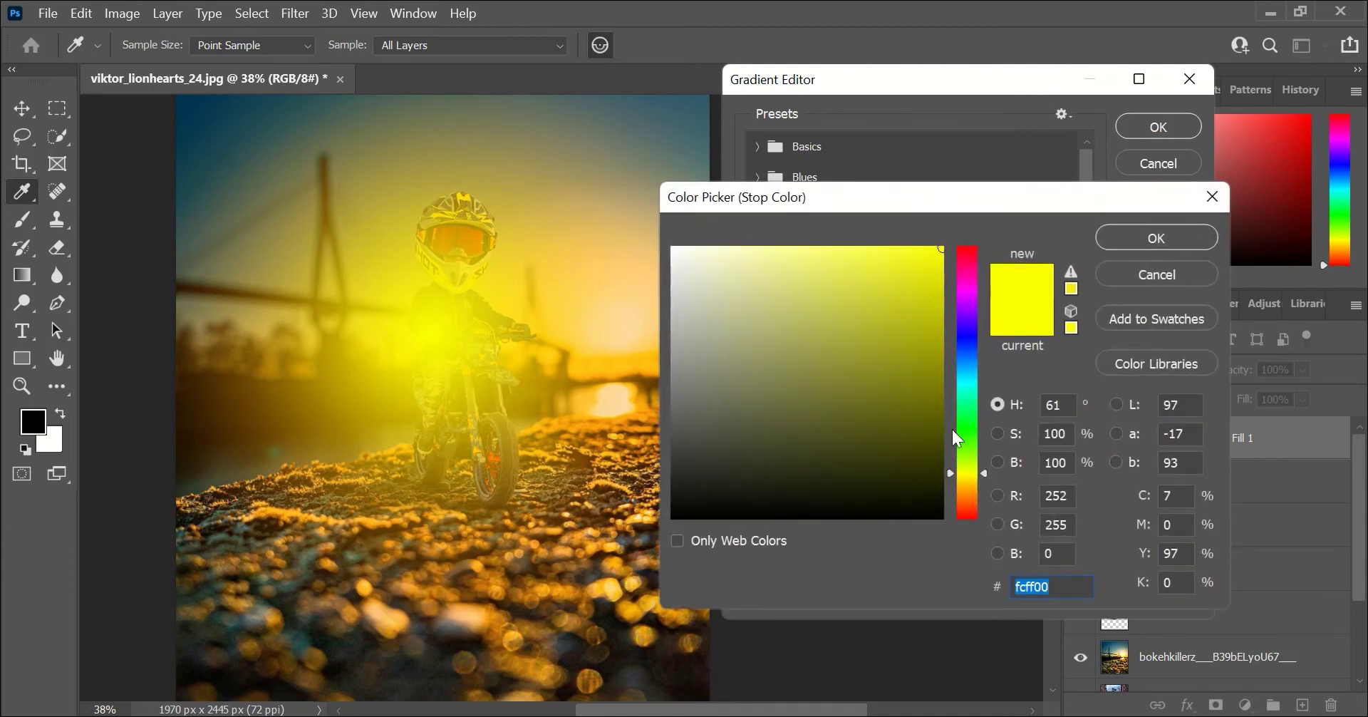
pyautogui.moveTo(959, 470); pyautogui.dragTo(960, 476)
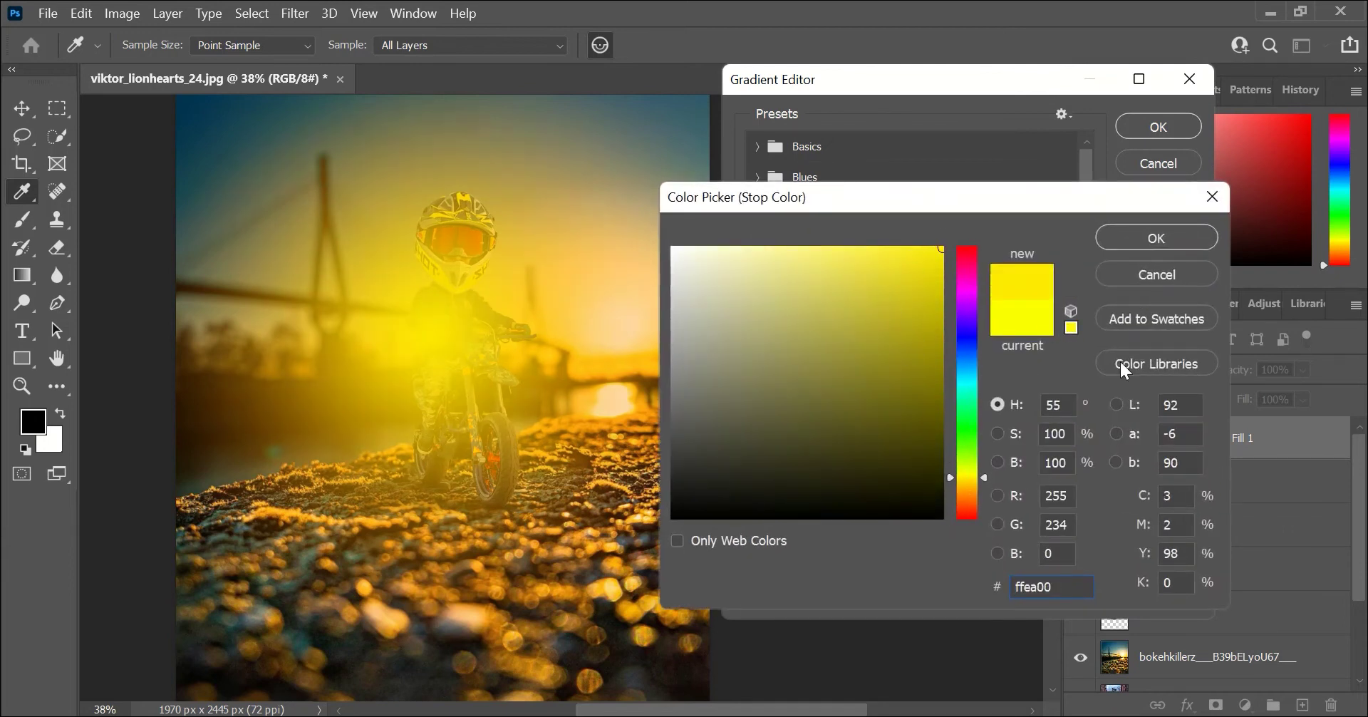
pyautogui.click(634, 313)
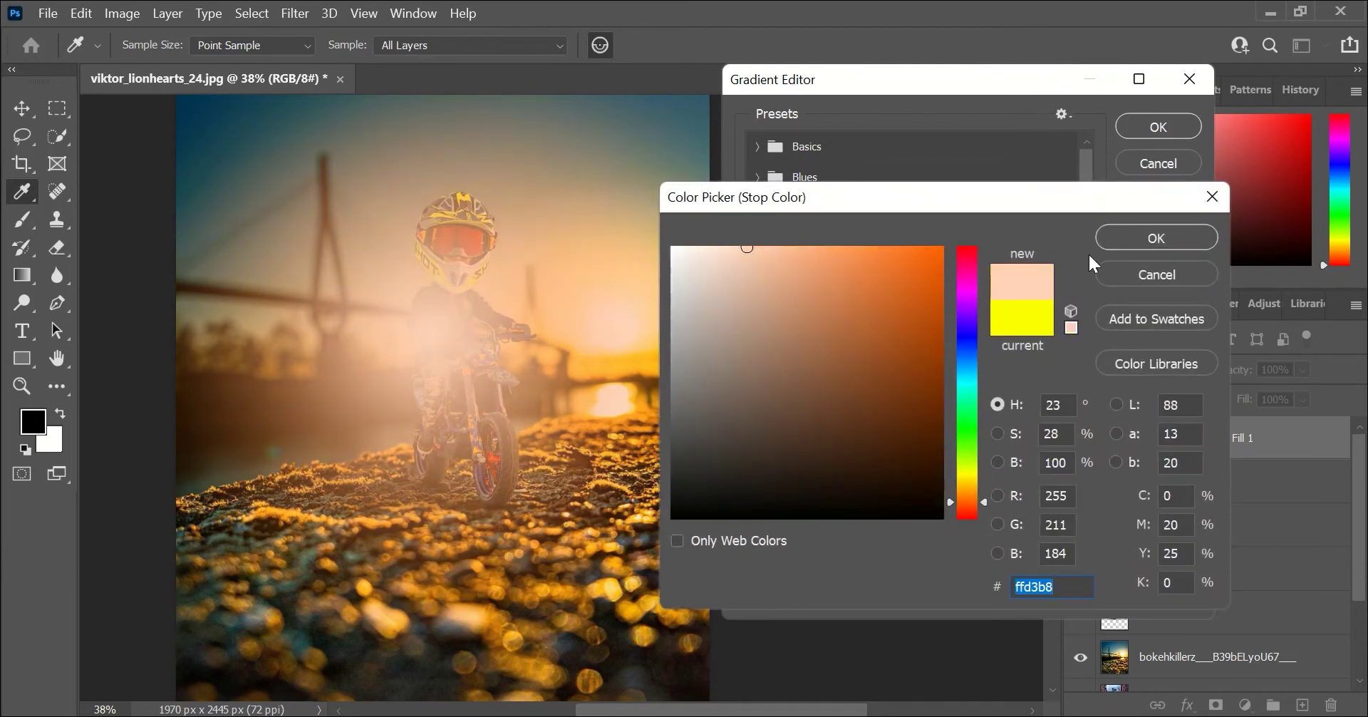
pyautogui.click(1156, 241)
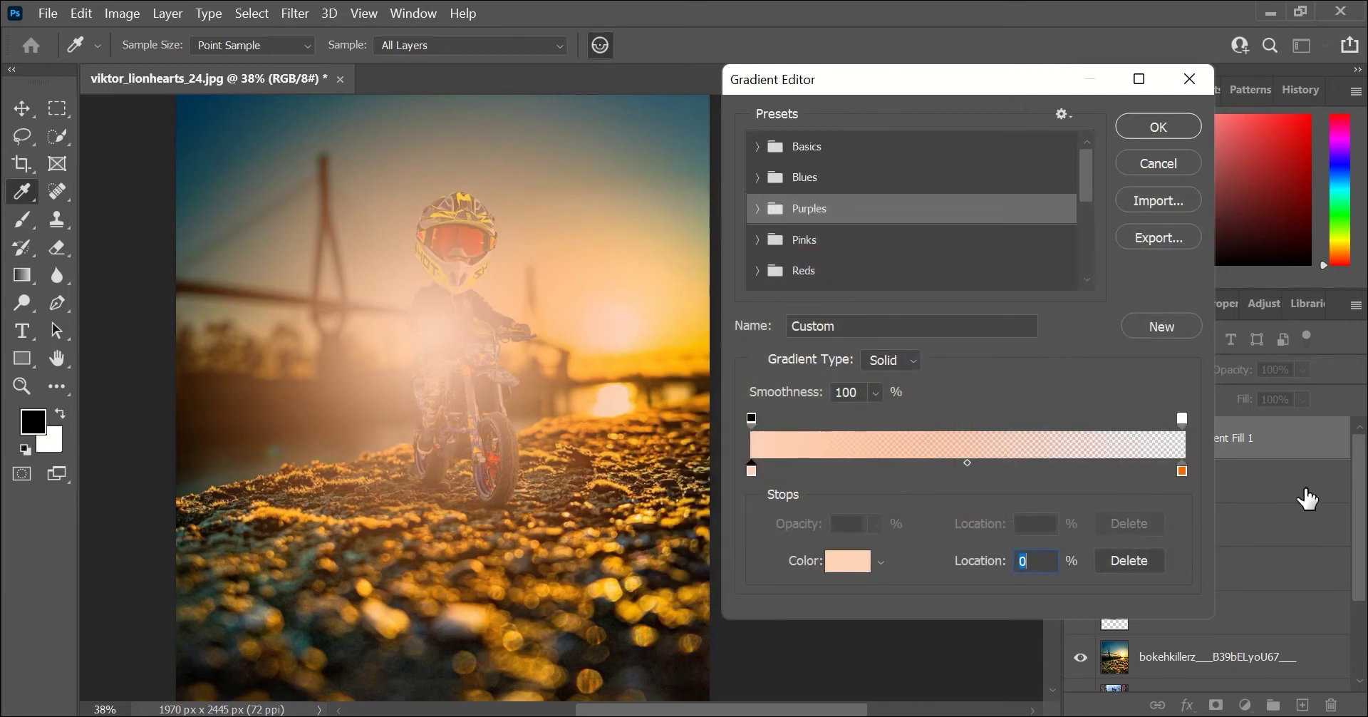
# - Change the right stop to a sampled golden yellow and shift the glow right
pyautogui.doubleClick(1182, 471)
pyautogui.moveTo(803, 198); pyautogui.dragTo(944, 192)
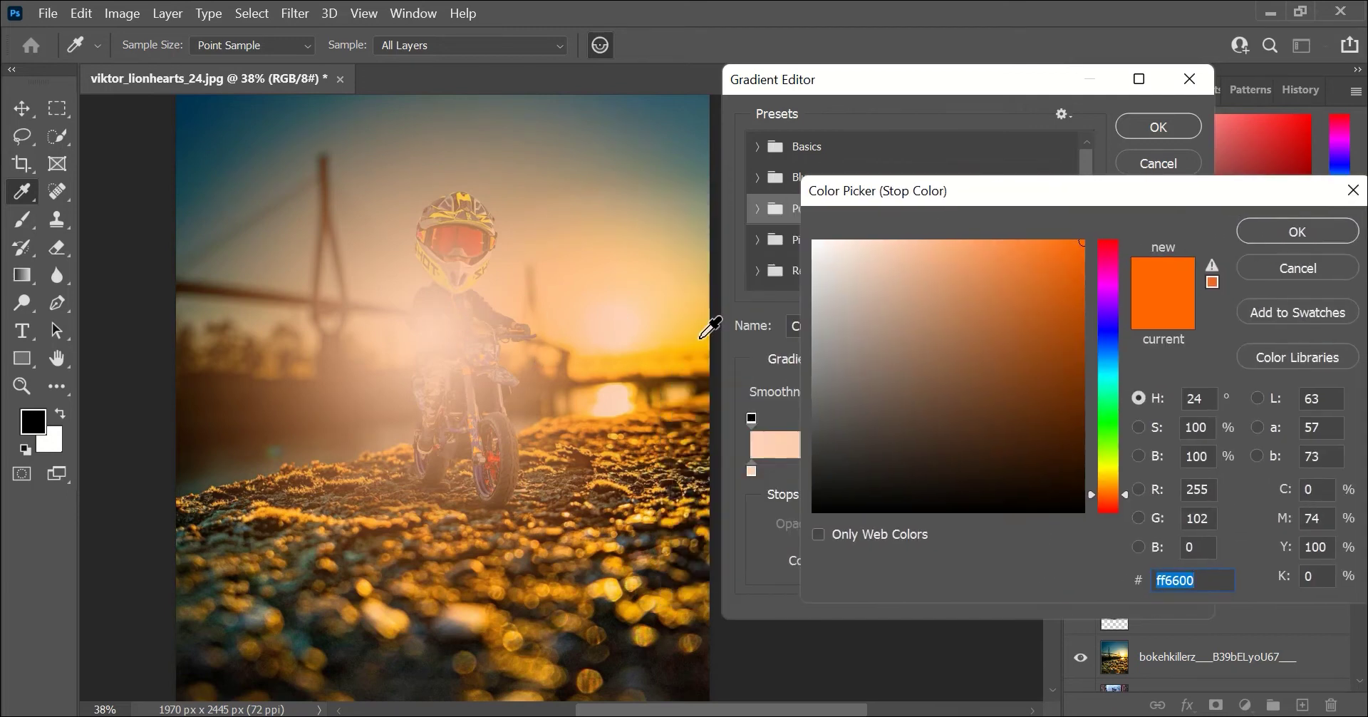
pyautogui.click(700, 340)
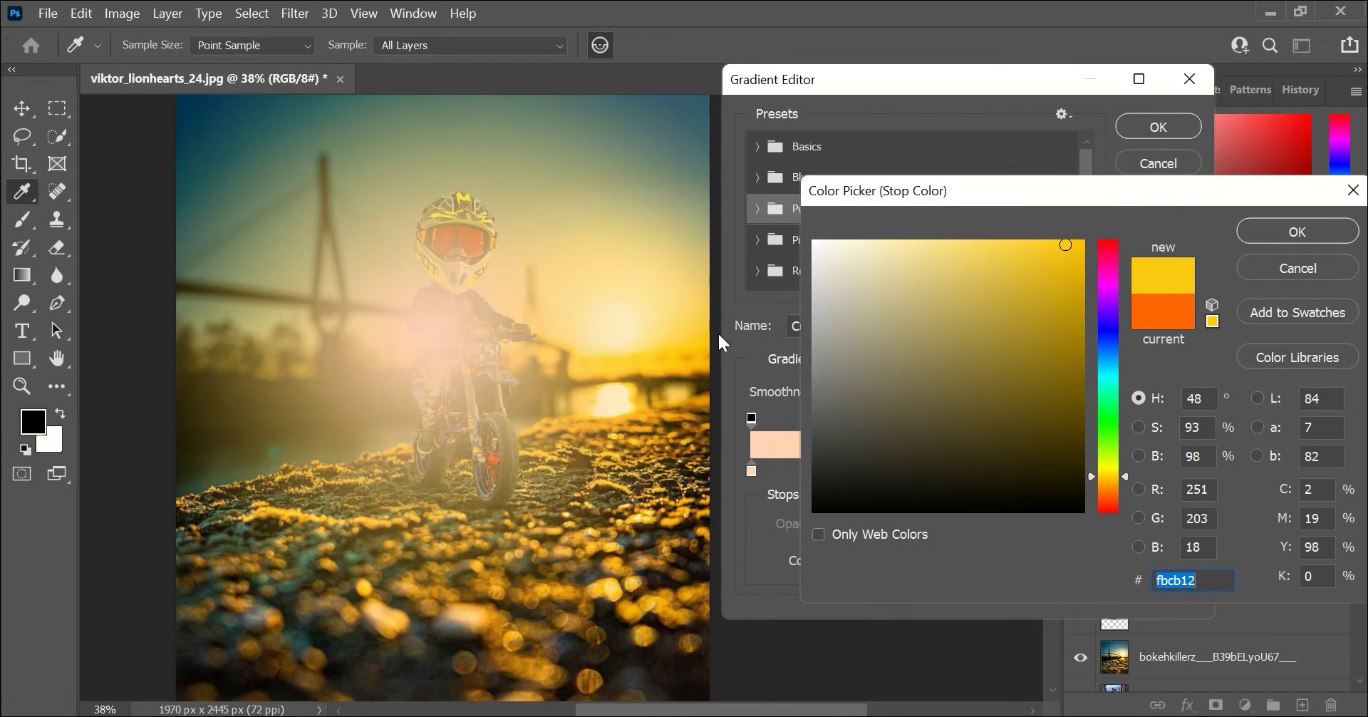
pyautogui.click(1278, 235)
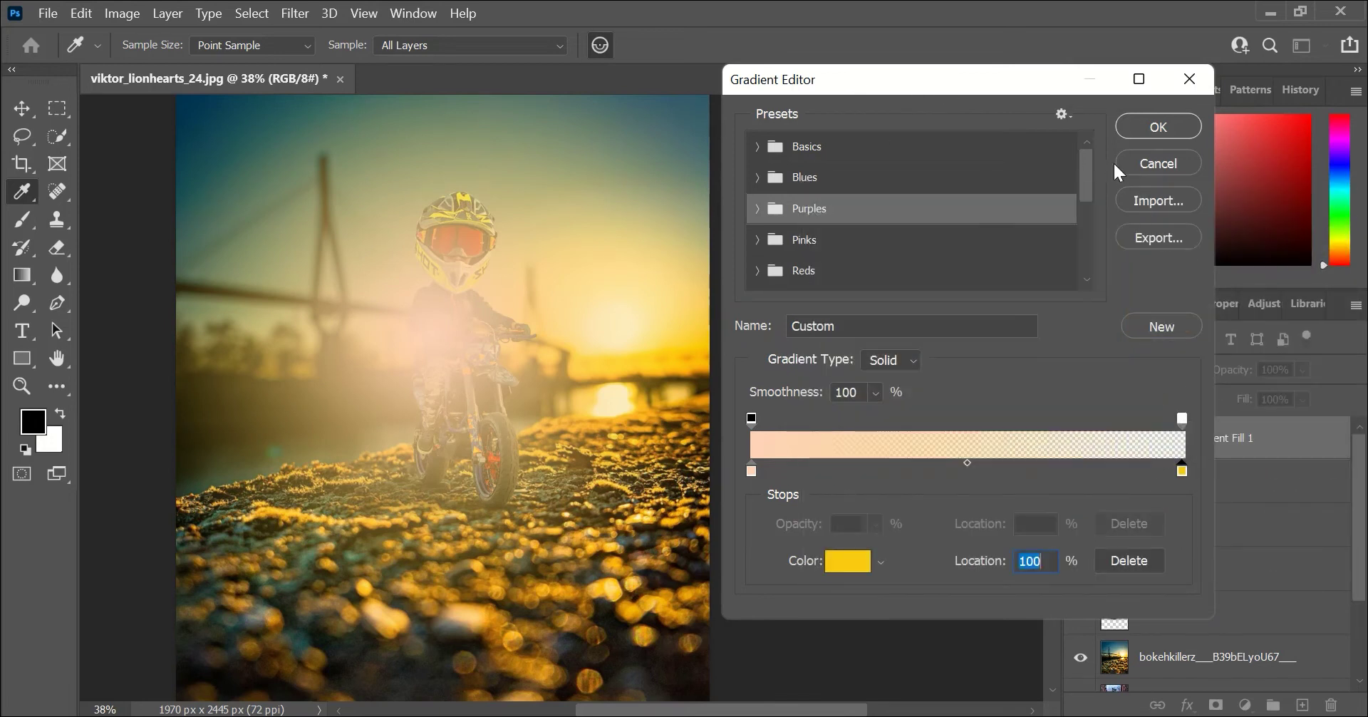
pyautogui.click(1158, 126)
pyautogui.moveTo(452, 354); pyautogui.dragTo(524, 342)
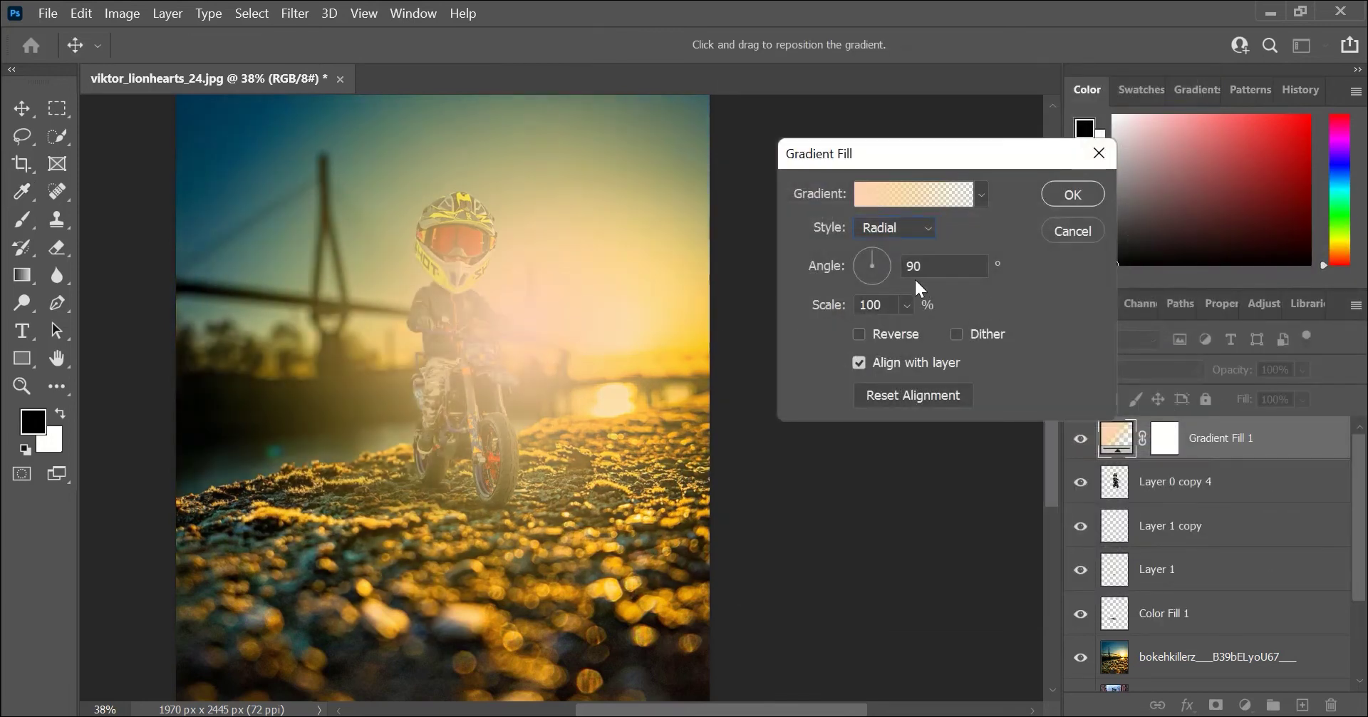
# - Adjust the radial glow's Scale and center it over the sun in the Gradient Fill
pyautogui.click(906, 305)
pyautogui.moveTo(911, 337); pyautogui.dragTo(895, 332)
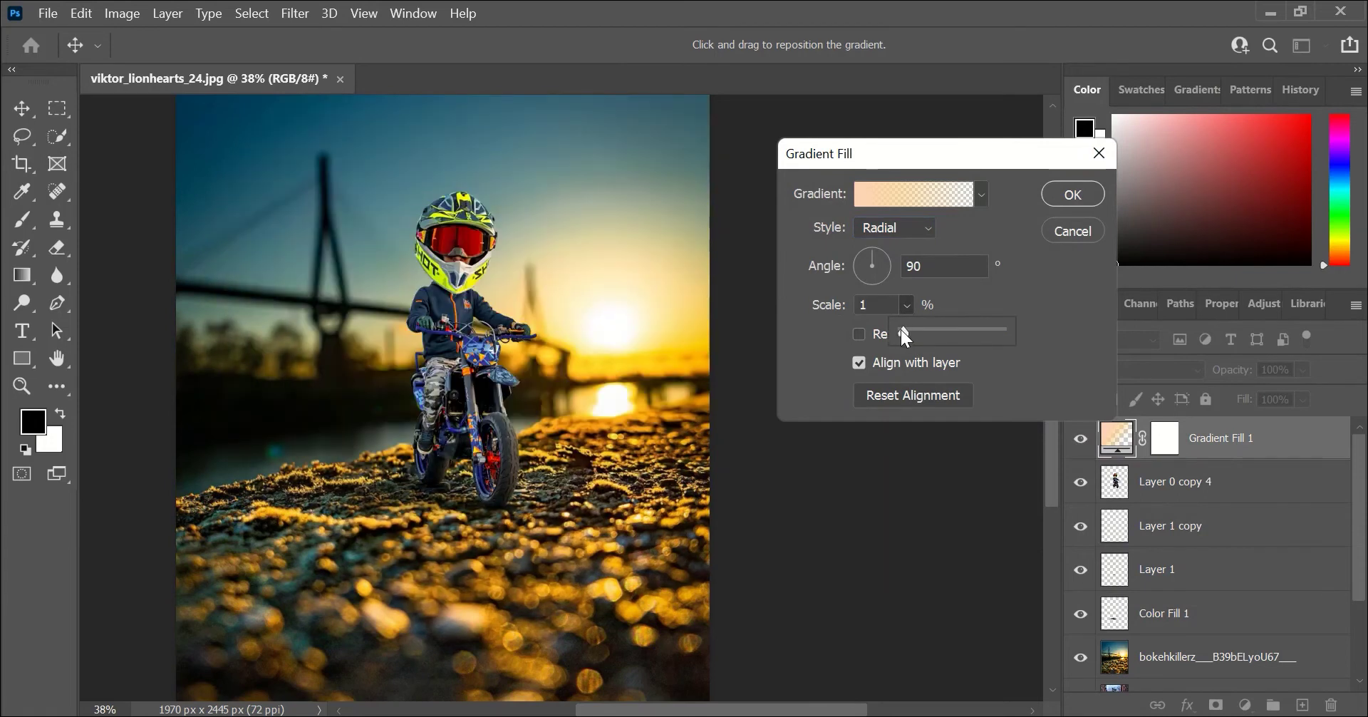
pyautogui.moveTo(559, 302); pyautogui.dragTo(613, 322)
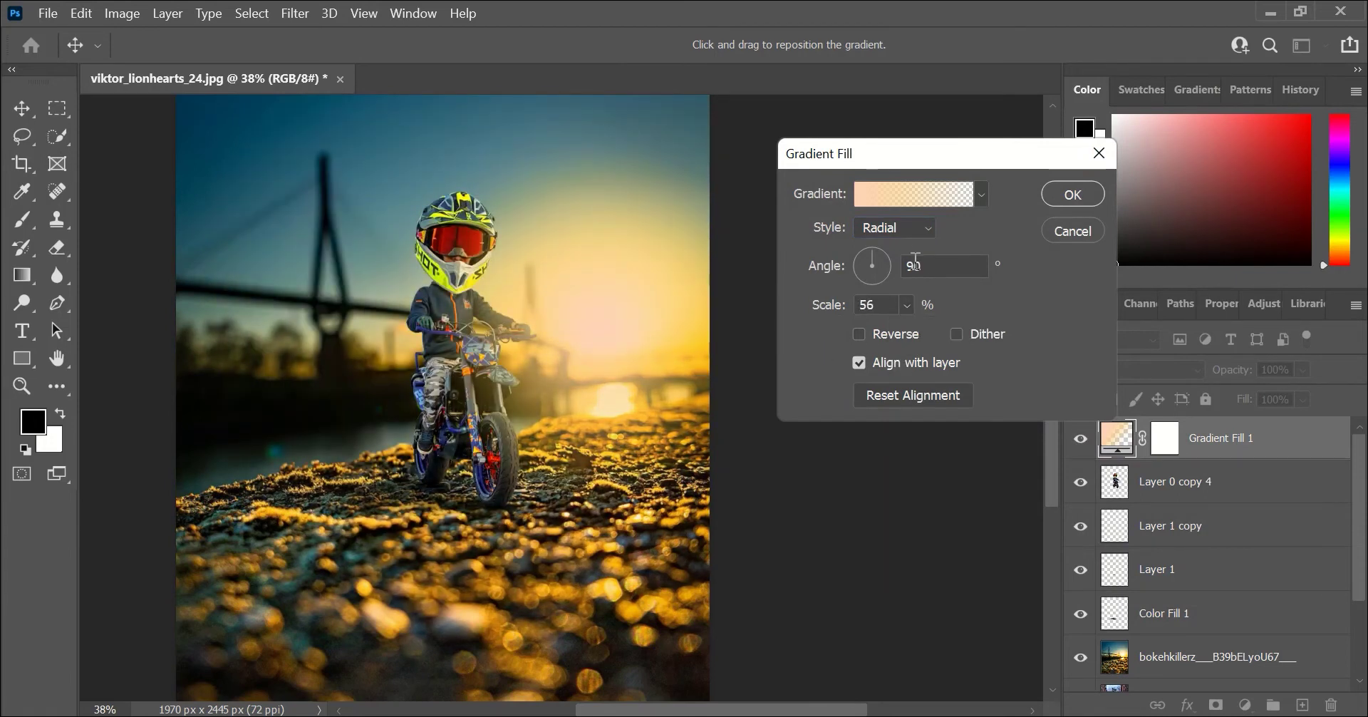
pyautogui.moveTo(907, 333)
pyautogui.mouseDown()
pyautogui.moveTo(963, 335)
pyautogui.moveTo(916, 328)
pyautogui.mouseUp()
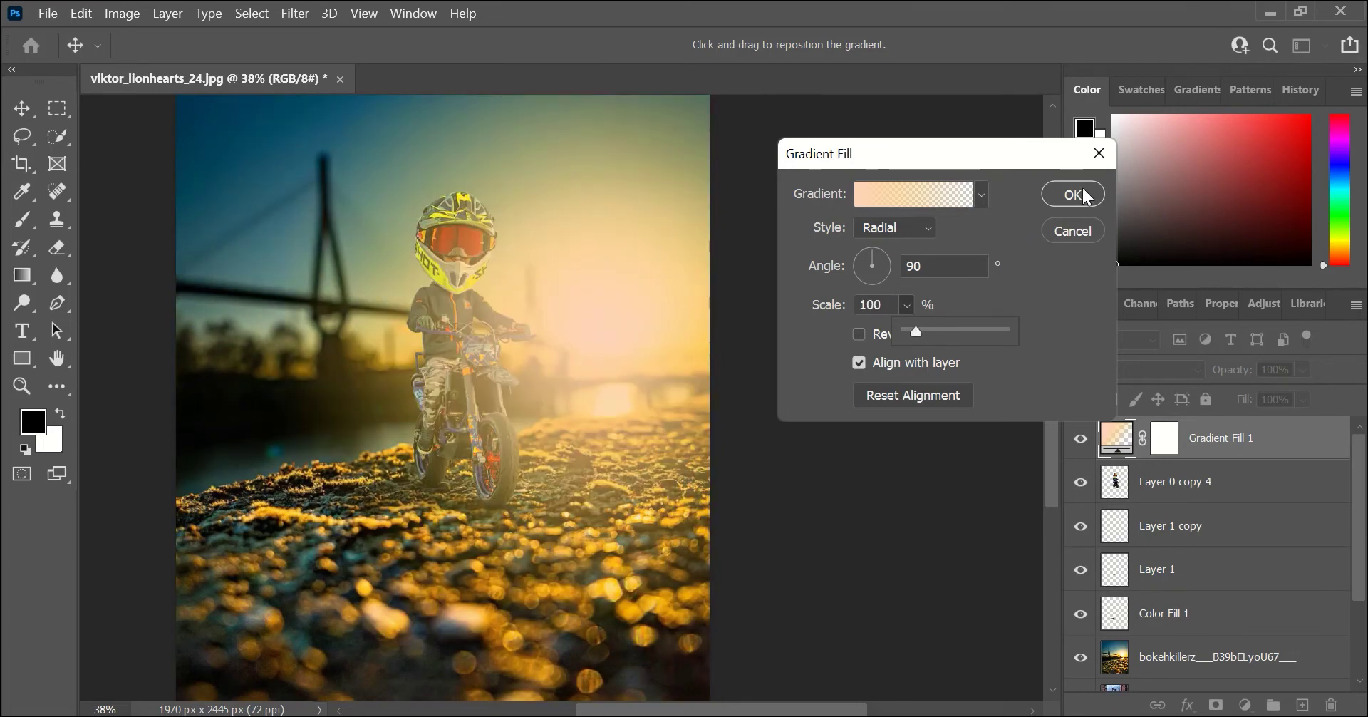
pyautogui.click(1075, 192)
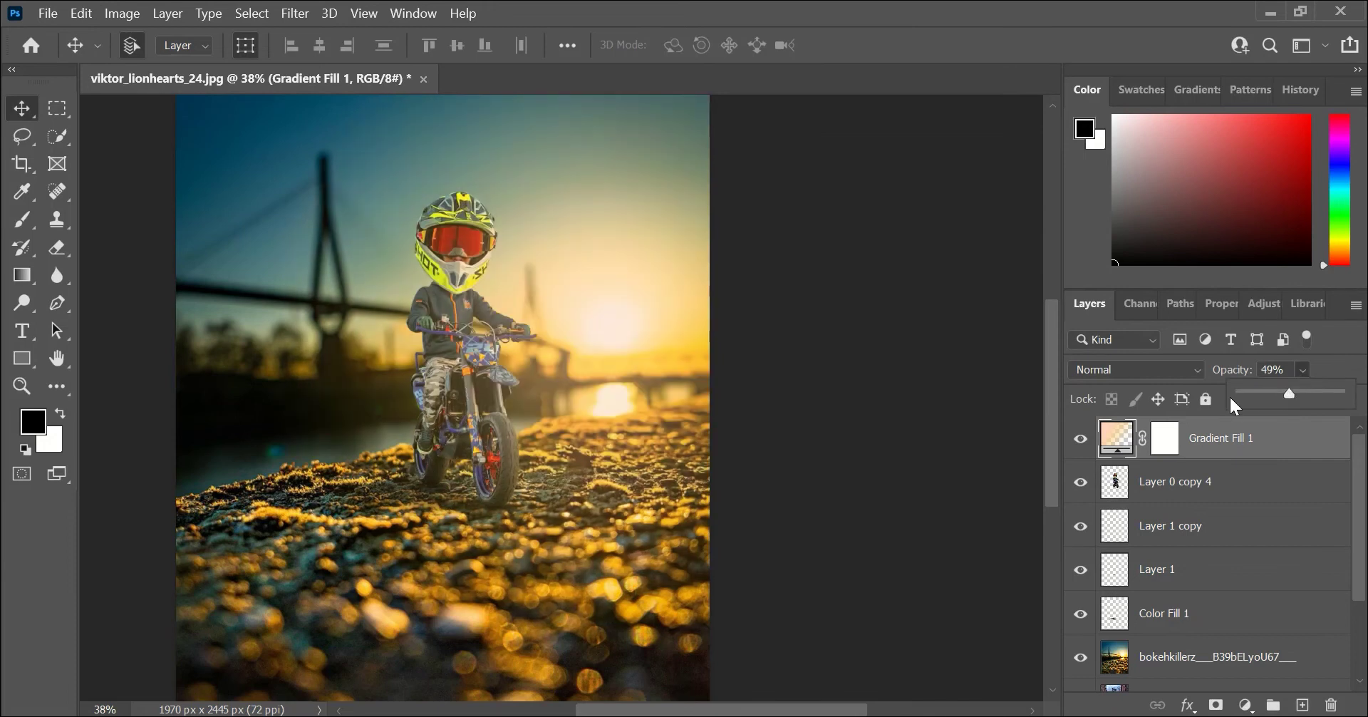
# - Lower the Gradient Fill 1 layer's opacity to about 34%
pyautogui.moveTo(1264, 390); pyautogui.dragTo(1283, 390)
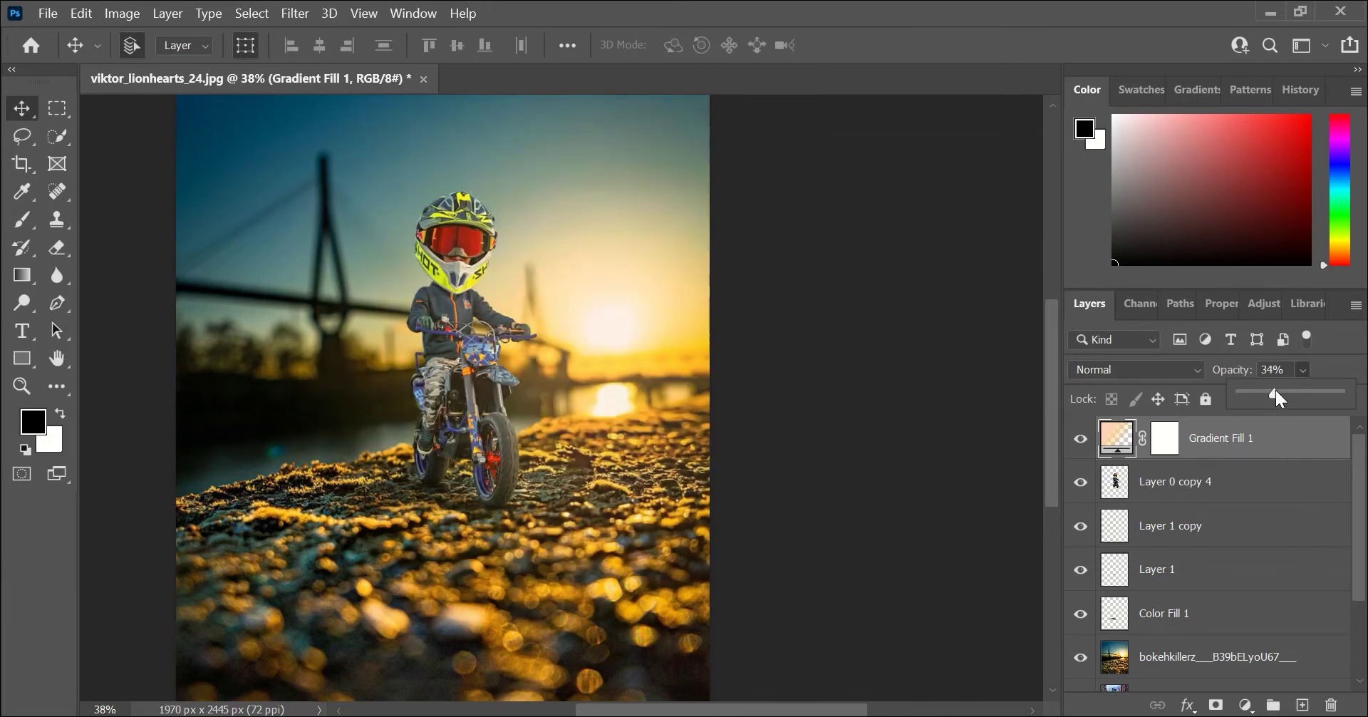
pyautogui.click(940, 442)
pyautogui.scroll(-3, 677, 467)
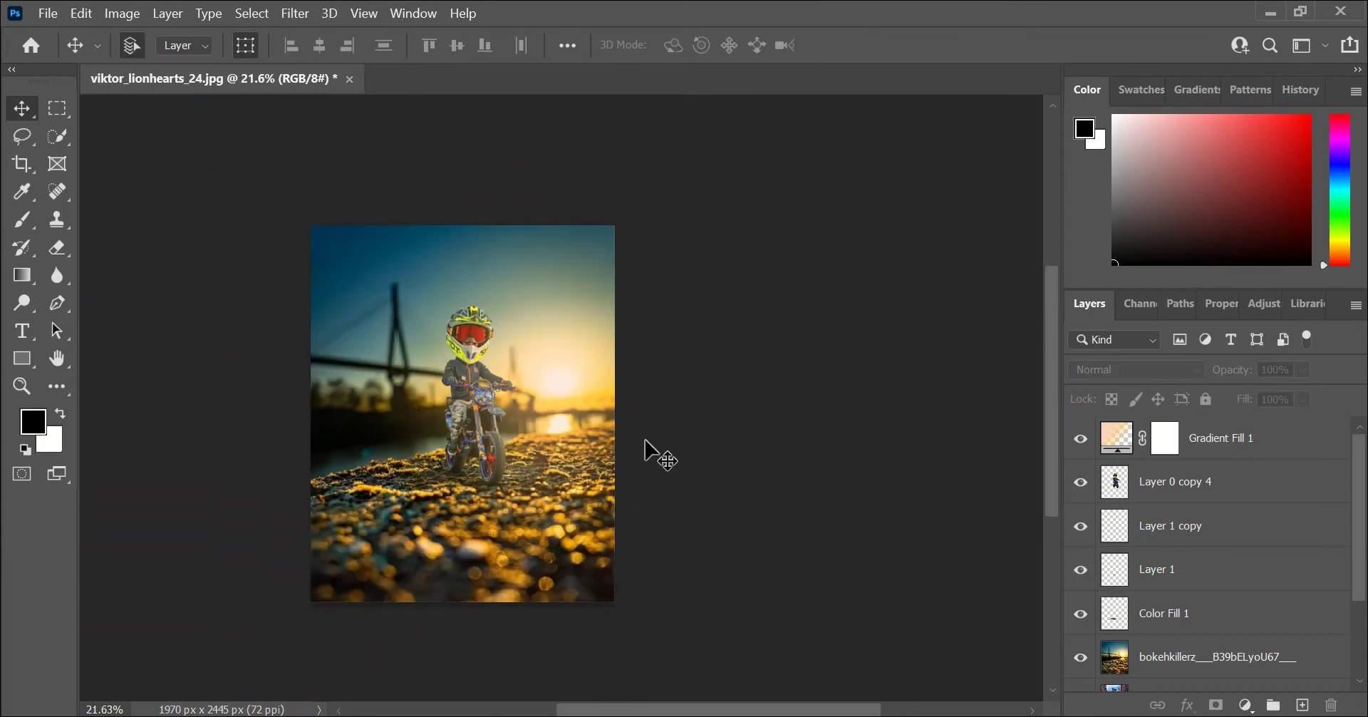
pyautogui.scroll(4, 601, 457)
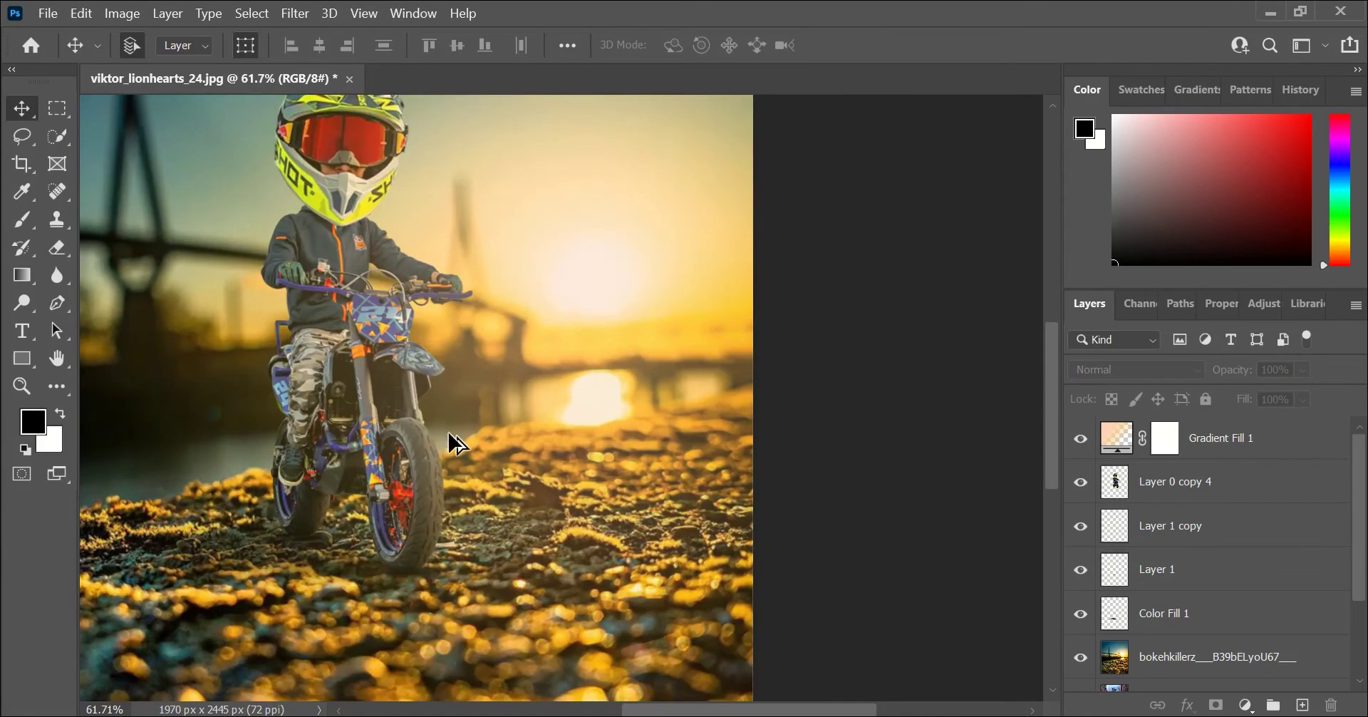
pyautogui.scroll(-2, 448, 445)
pyautogui.scroll(2, 696, 472)
pyautogui.scroll(2, 556, 365)
pyautogui.scroll(-2, 563, 427)
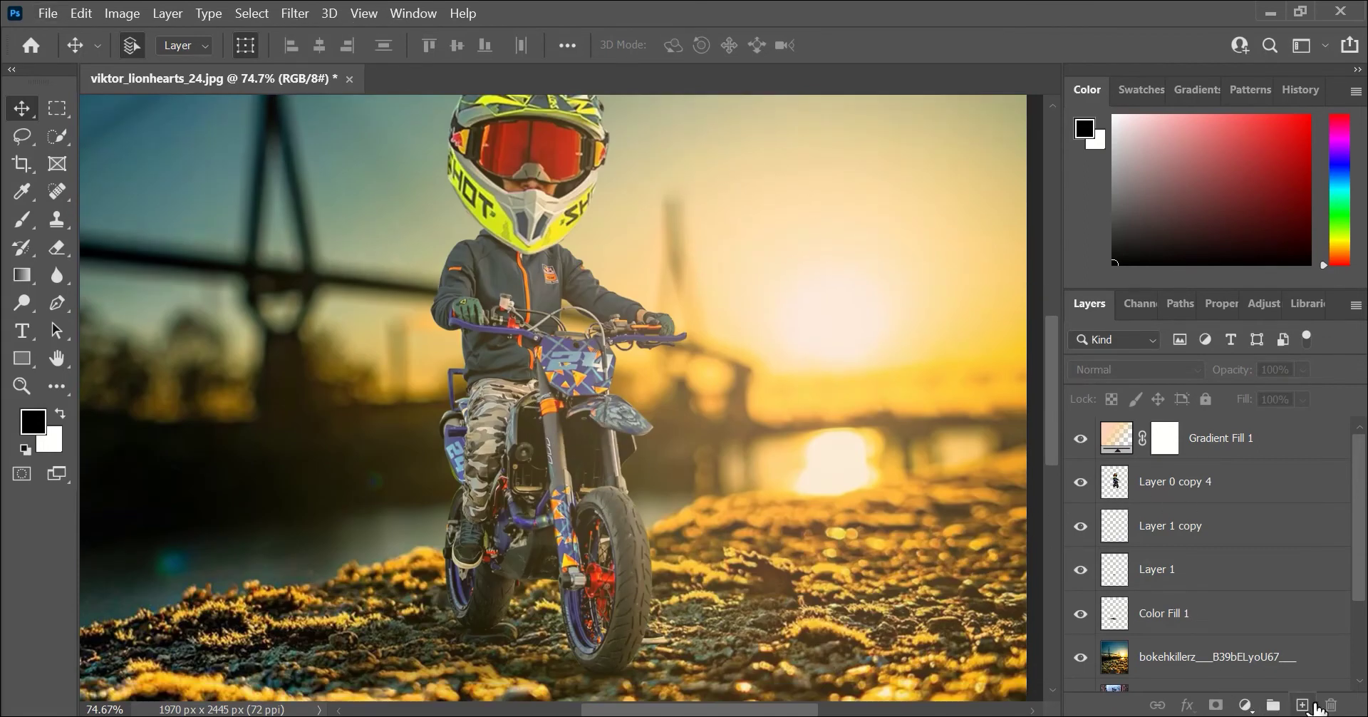
# - Create a new layer below Gradient Fill 1 and pick a 56 px soft round brush
pyautogui.click(1302, 705)
pyautogui.moveTo(1197, 462); pyautogui.dragTo(1204, 495)
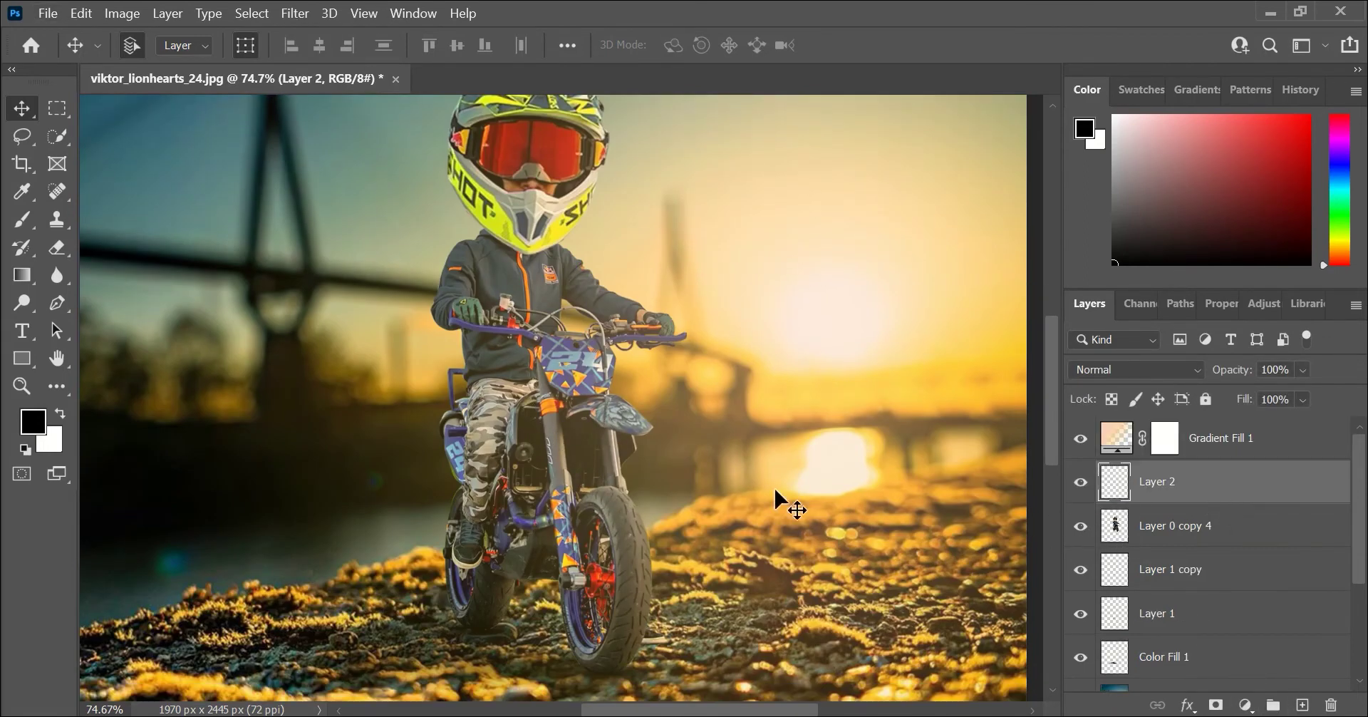
pyautogui.click(22, 253)
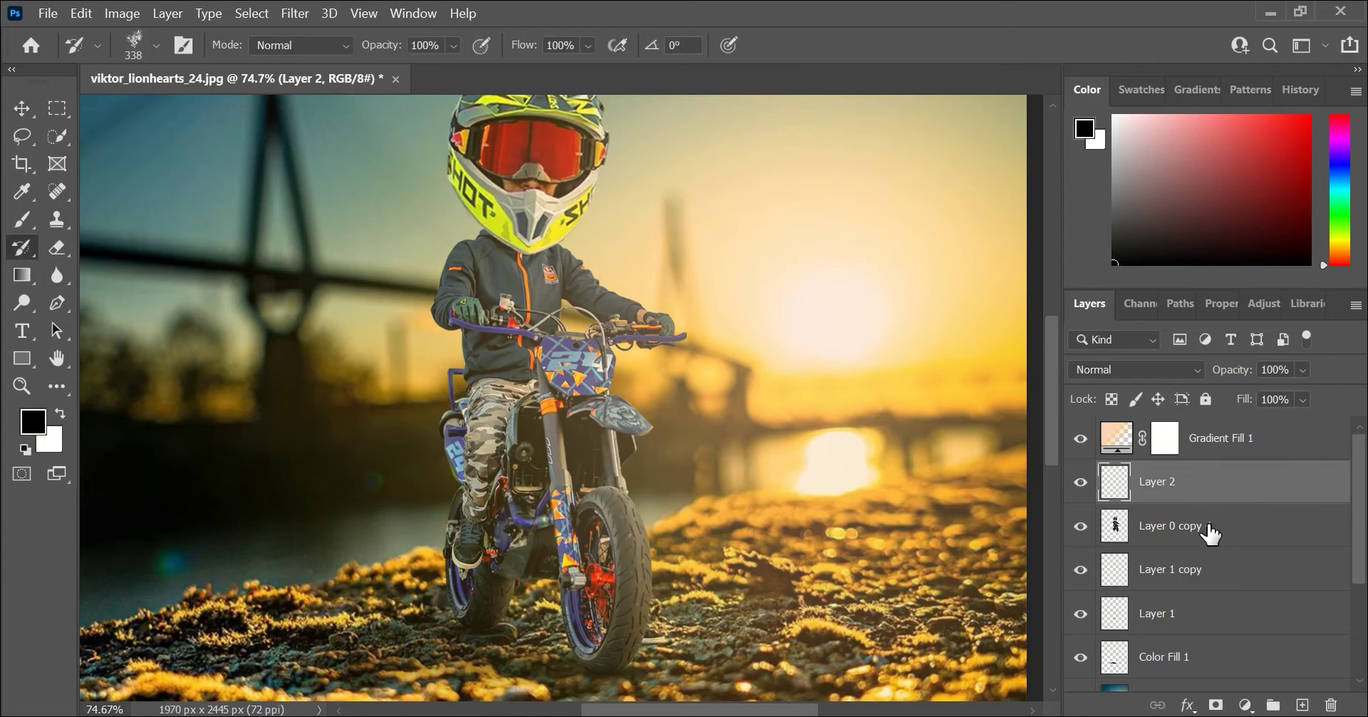
pyautogui.scroll(2, 452, 360)
pyautogui.scroll(3, 238, 397)
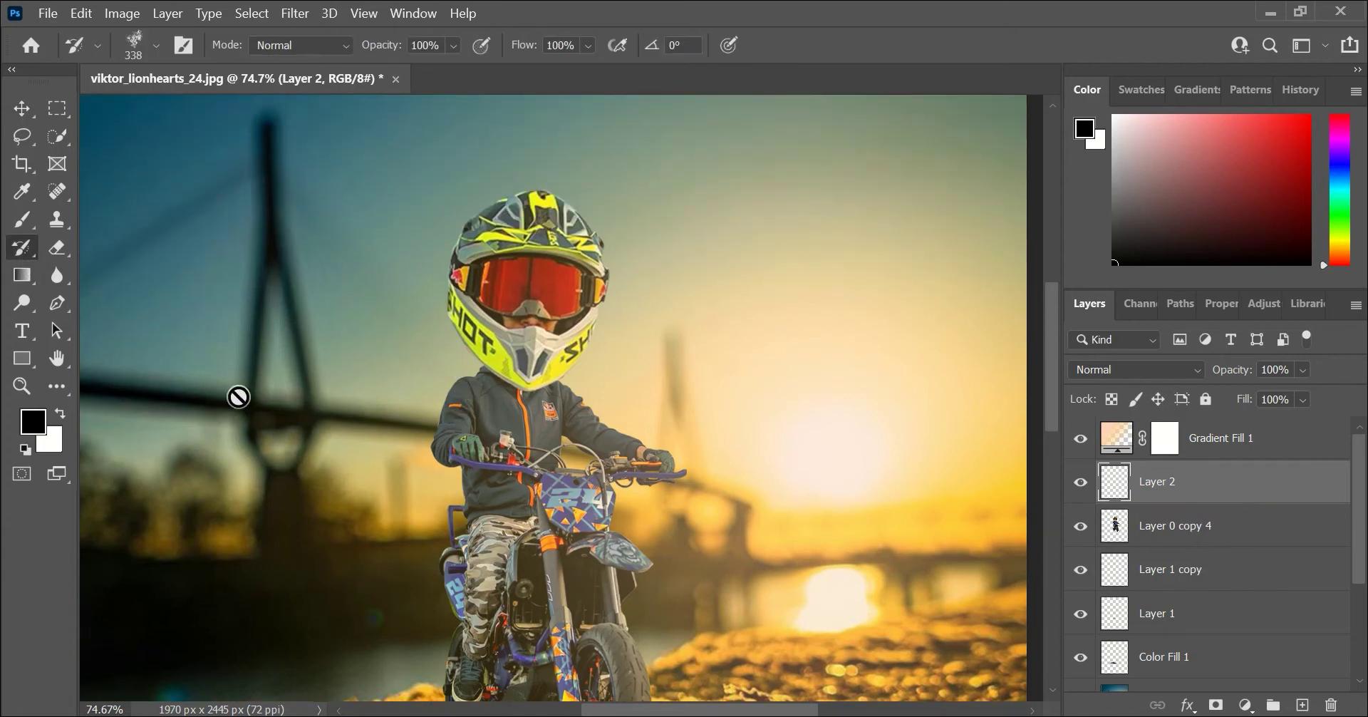
pyautogui.click(22, 220)
pyautogui.scroll(5, 442, 385)
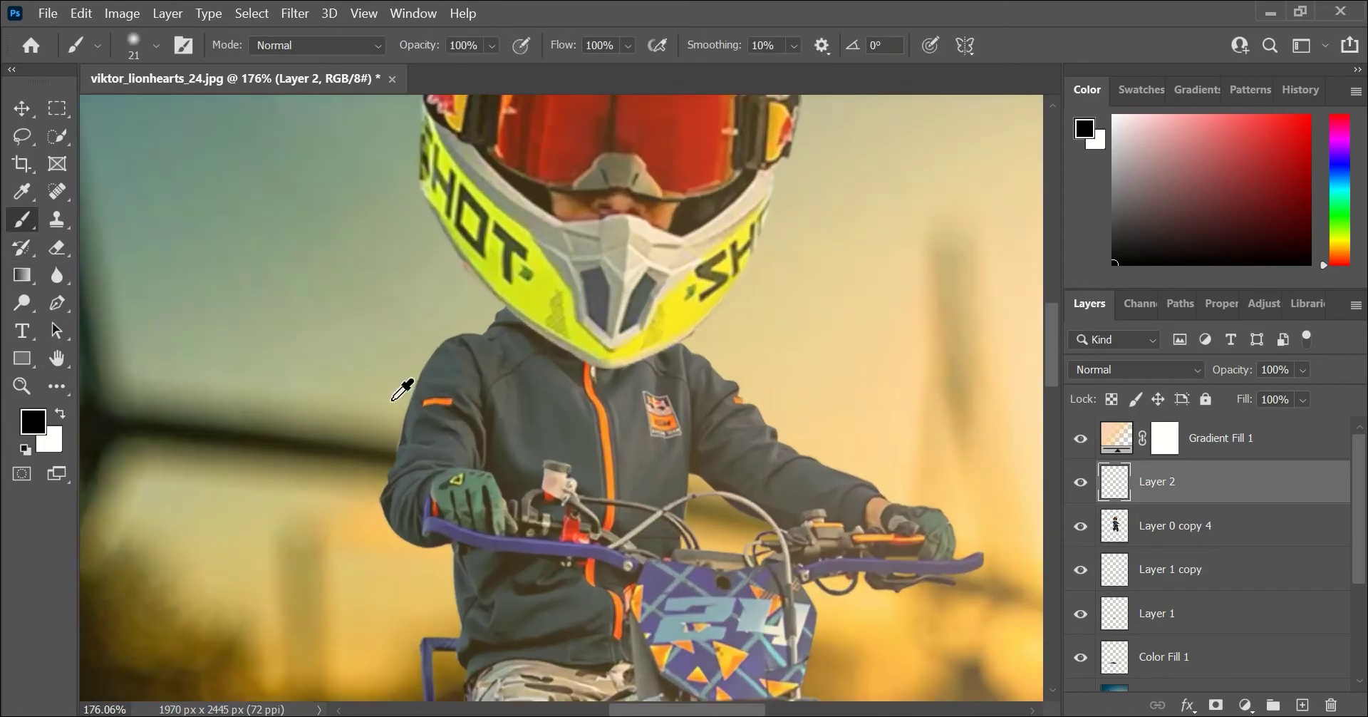
pyautogui.rightClick(453, 334)
pyautogui.click(594, 385)
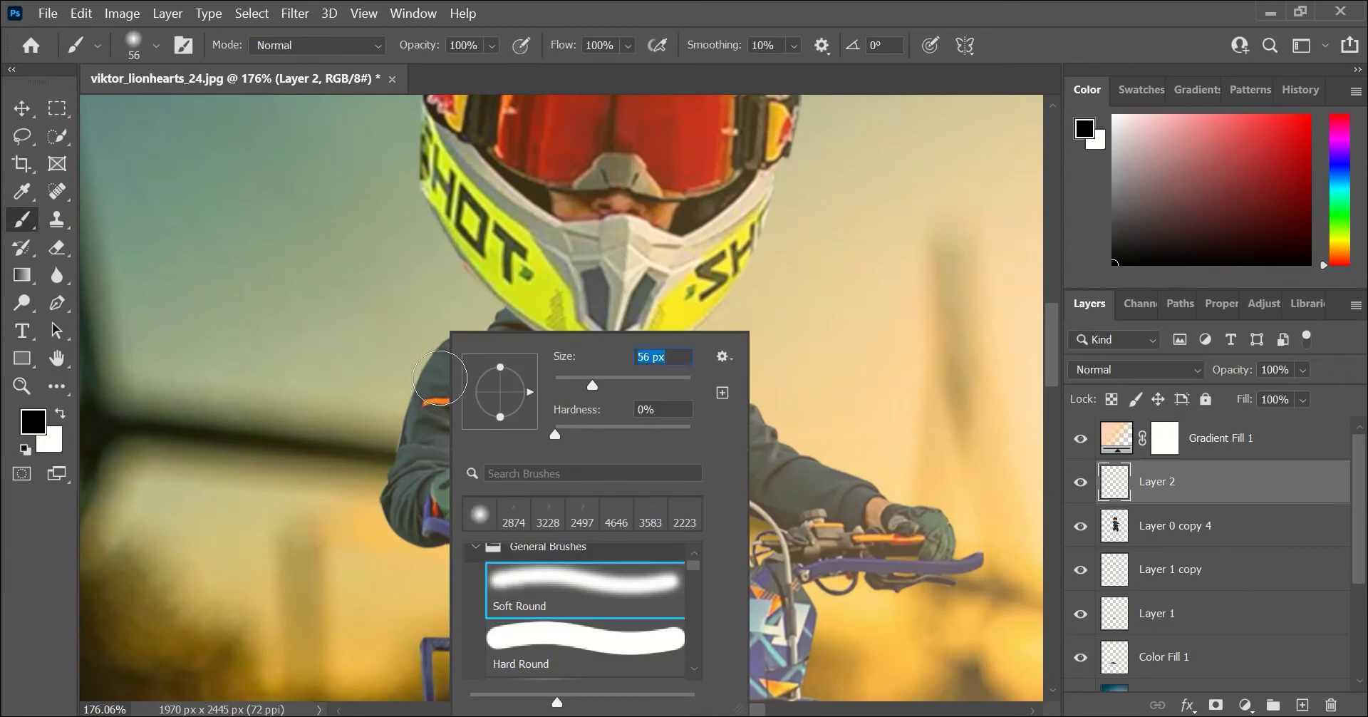
pyautogui.click(442, 377)
# - Paint black shading along the jacket's left edge, the helmet and the rider's left leg
pyautogui.moveTo(462, 367); pyautogui.dragTo(404, 499)
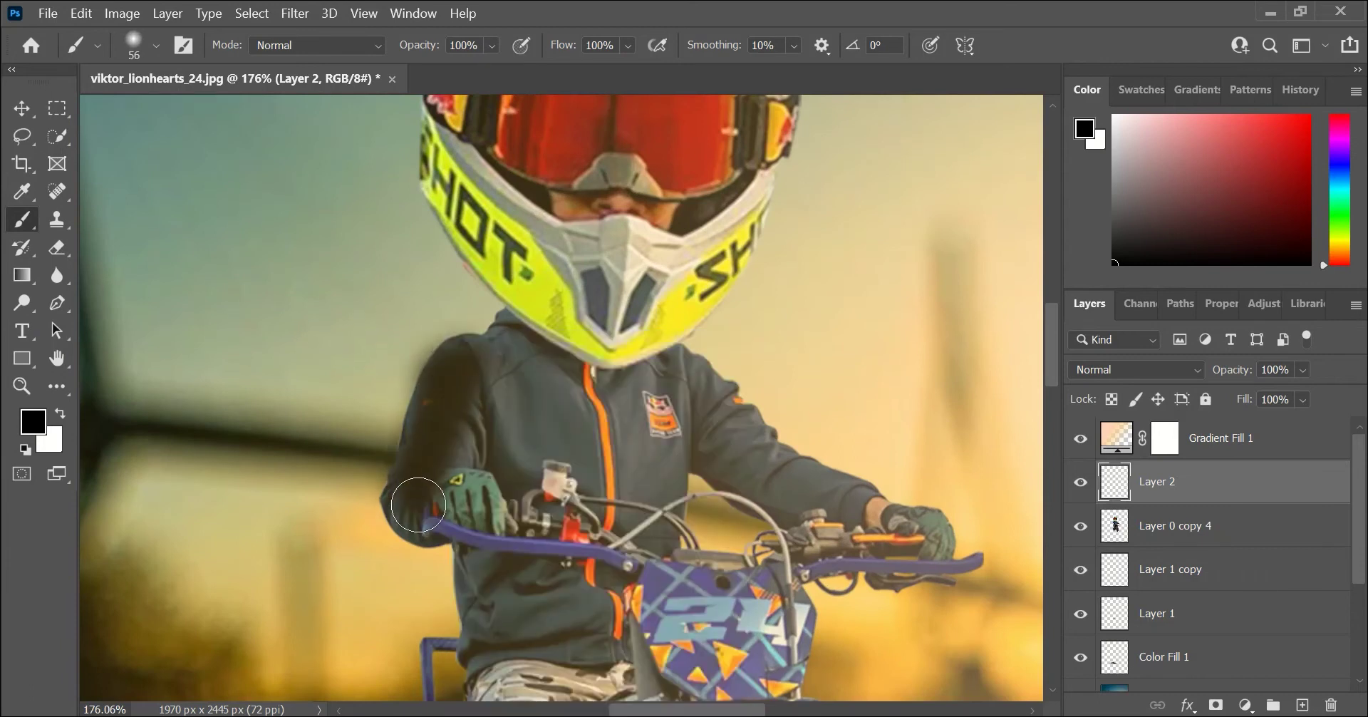
pyautogui.scroll(4, 405, 499)
pyautogui.moveTo(496, 182)
pyautogui.mouseDown()
pyautogui.moveTo(443, 393)
pyautogui.moveTo(531, 534)
pyautogui.mouseUp()
pyautogui.scroll(-8, 469, 393)
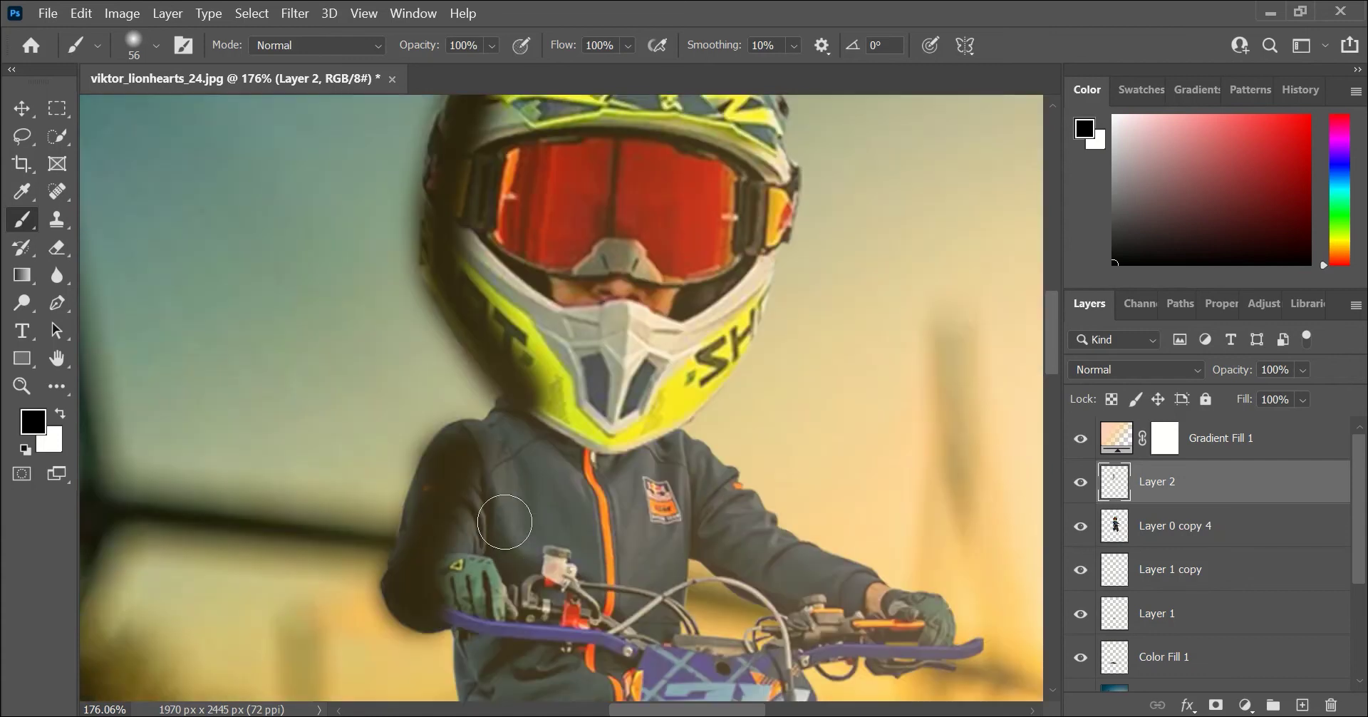
pyautogui.moveTo(469, 394); pyautogui.dragTo(456, 677)
pyautogui.scroll(-3, 492, 527)
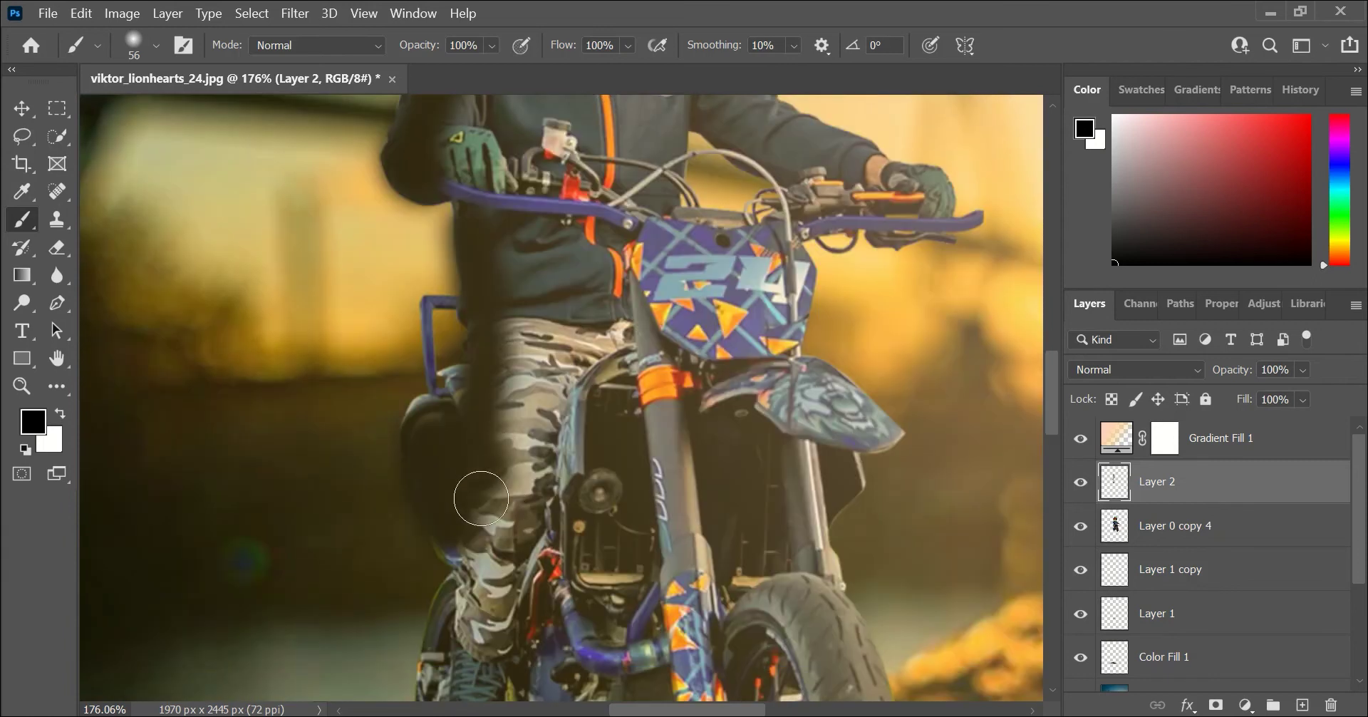
pyautogui.moveTo(492, 456); pyautogui.dragTo(499, 627)
pyautogui.scroll(-3, 499, 627)
pyautogui.moveTo(470, 464); pyautogui.dragTo(449, 585)
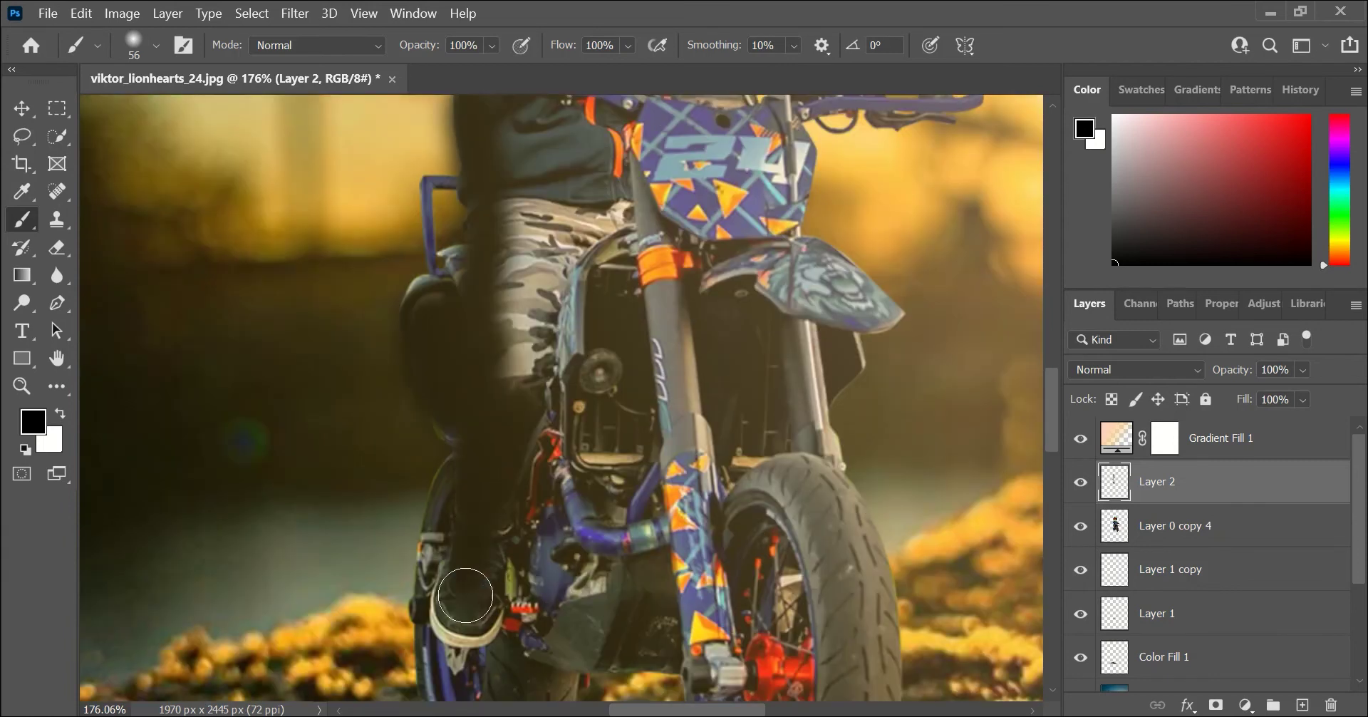
pyautogui.scroll(-5, 448, 585)
# - Darken the rear tyre, radiator area and lower fork, redoing one stray stroke
pyautogui.moveTo(495, 452)
pyautogui.mouseDown()
pyautogui.moveTo(464, 479)
pyautogui.moveTo(461, 464)
pyautogui.moveTo(468, 520)
pyautogui.moveTo(443, 314)
pyautogui.moveTo(498, 327)
pyautogui.mouseUp()
pyautogui.scroll(-5, 530, 376)
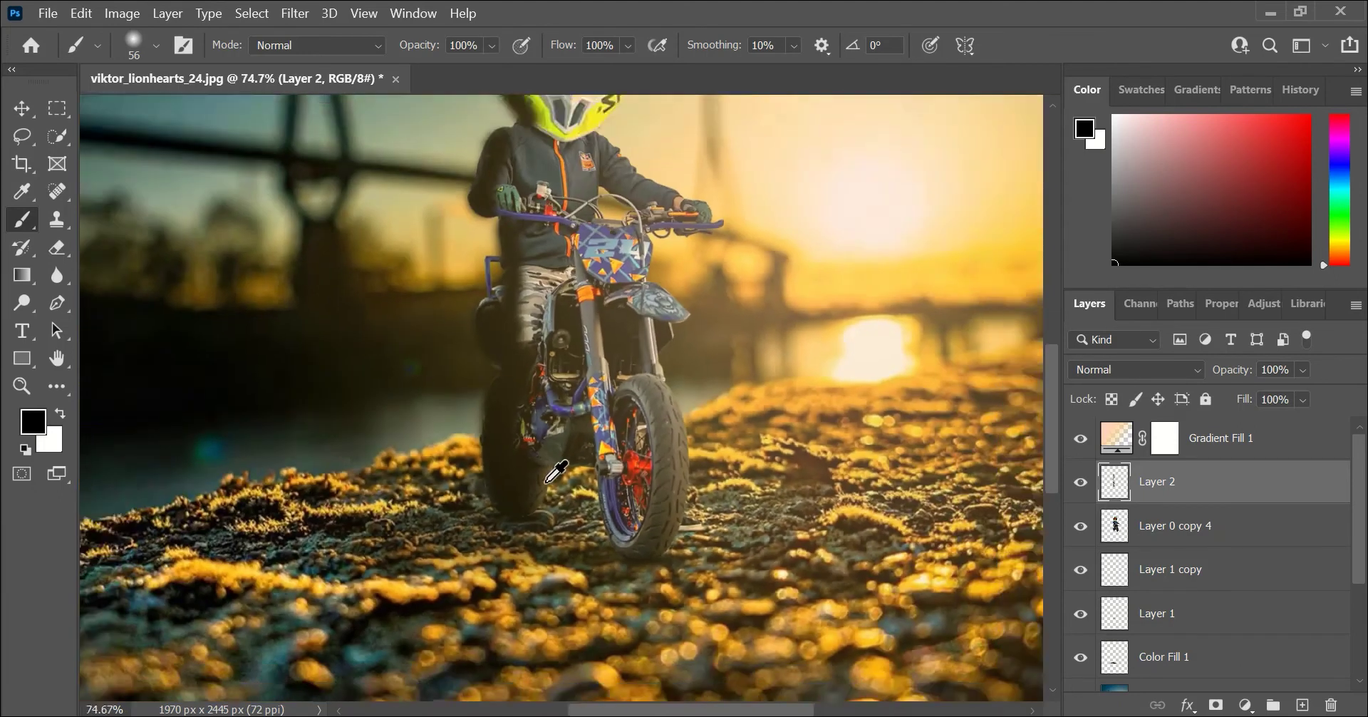
pyautogui.scroll(-2, 530, 376)
pyautogui.scroll(5, 532, 350)
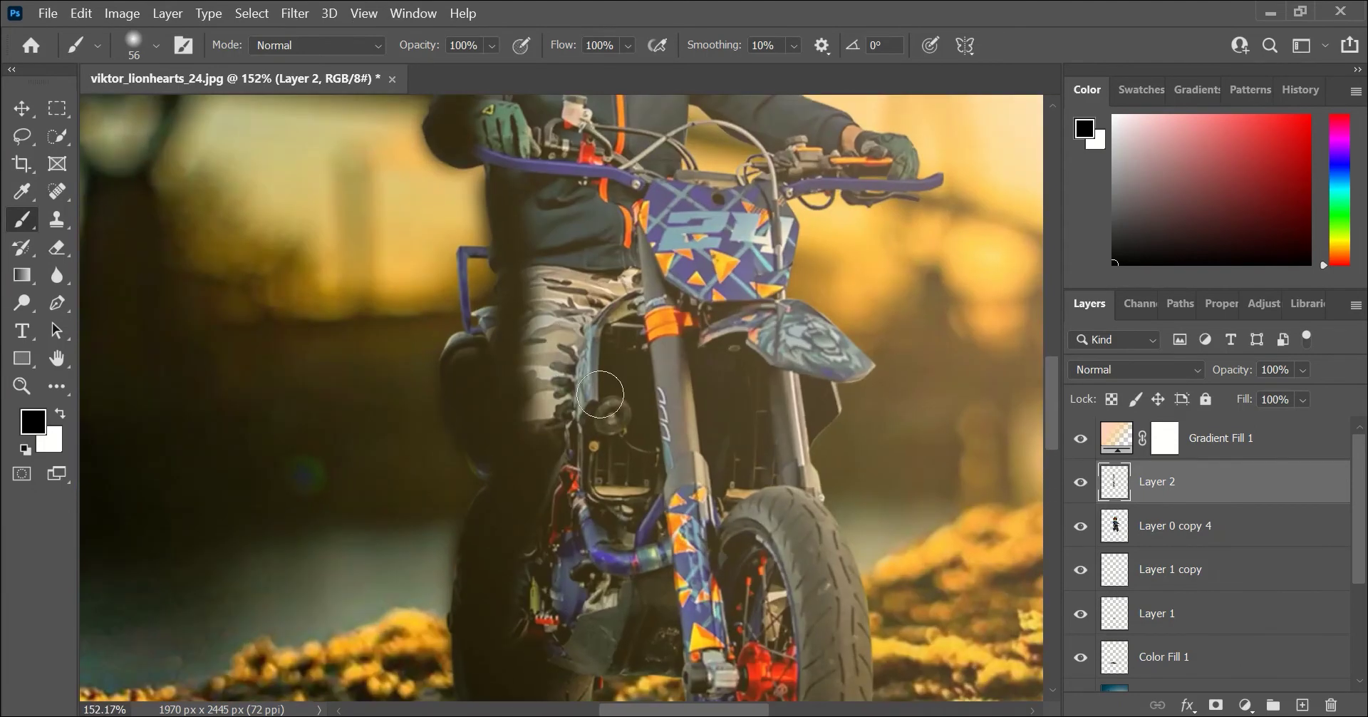
pyautogui.moveTo(611, 349)
pyautogui.mouseDown()
pyautogui.moveTo(634, 356)
pyautogui.moveTo(613, 413)
pyautogui.moveTo(598, 321)
pyautogui.moveTo(638, 360)
pyautogui.moveTo(591, 556)
pyautogui.moveTo(608, 397)
pyautogui.moveTo(577, 603)
pyautogui.mouseUp()
pyautogui.scroll(-3, 670, 542)
pyautogui.moveTo(686, 363); pyautogui.dragTo(702, 463)
pyautogui.hotkey('ctrl', 'z')
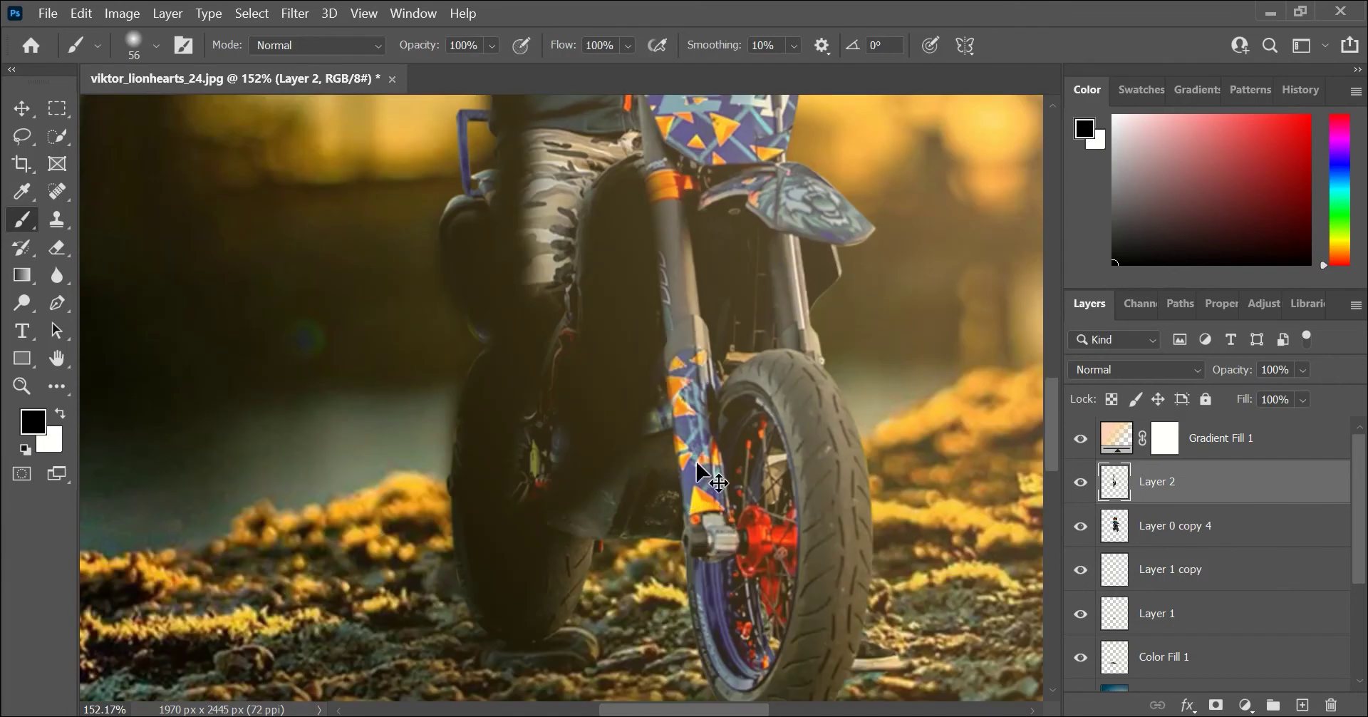
pyautogui.moveTo(684, 421)
pyautogui.mouseDown()
pyautogui.moveTo(710, 581)
pyautogui.moveTo(732, 578)
pyautogui.moveTo(737, 468)
pyautogui.mouseUp()
pyautogui.scroll(-2, 734, 570)
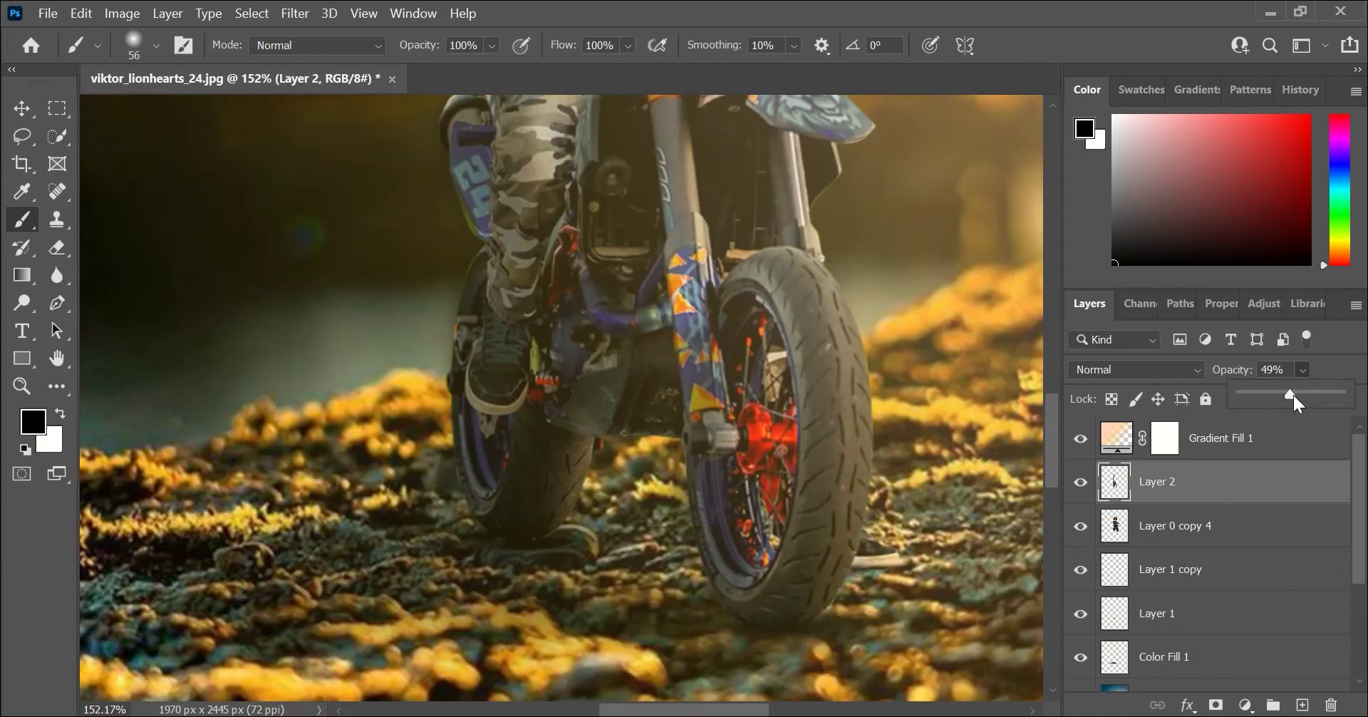
pyautogui.scroll(-5, 738, 454)
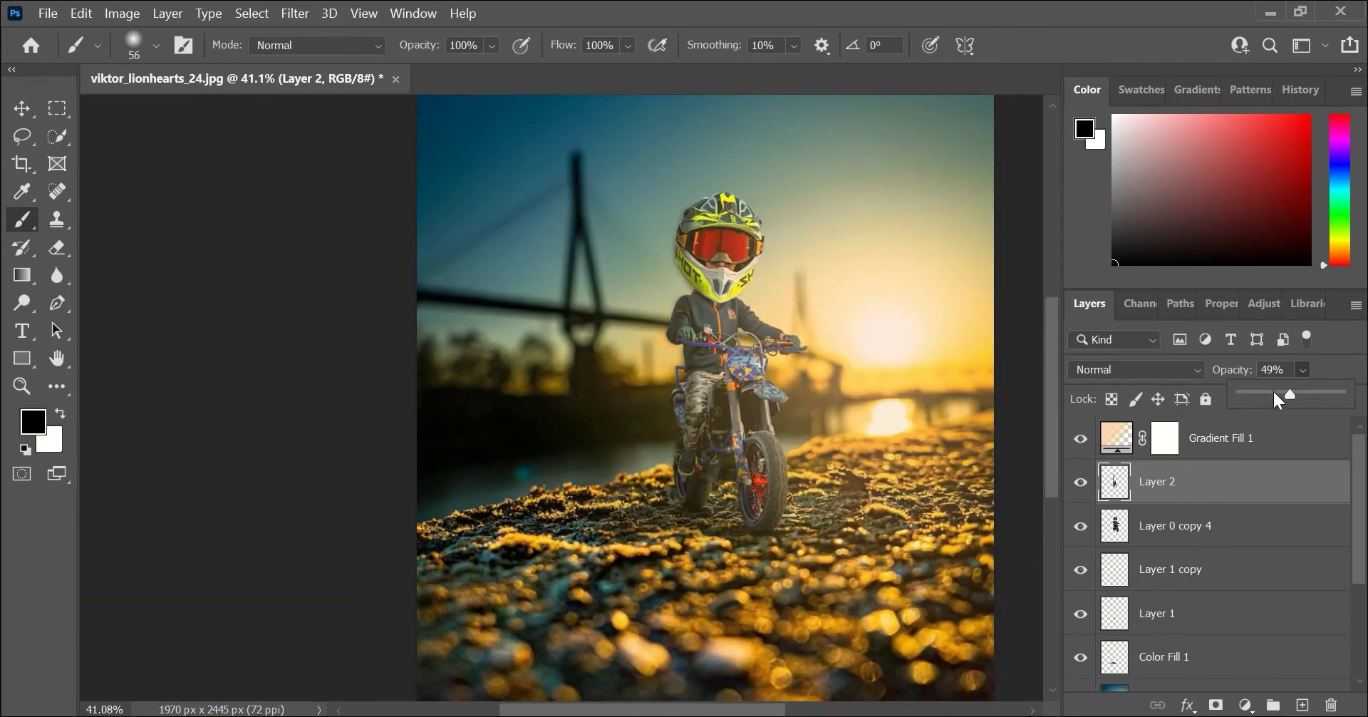
# - Fade Layer 2's opacity to about 18%
pyautogui.click(1274, 393)
pyautogui.moveTo(1281, 396); pyautogui.dragTo(1241, 396)
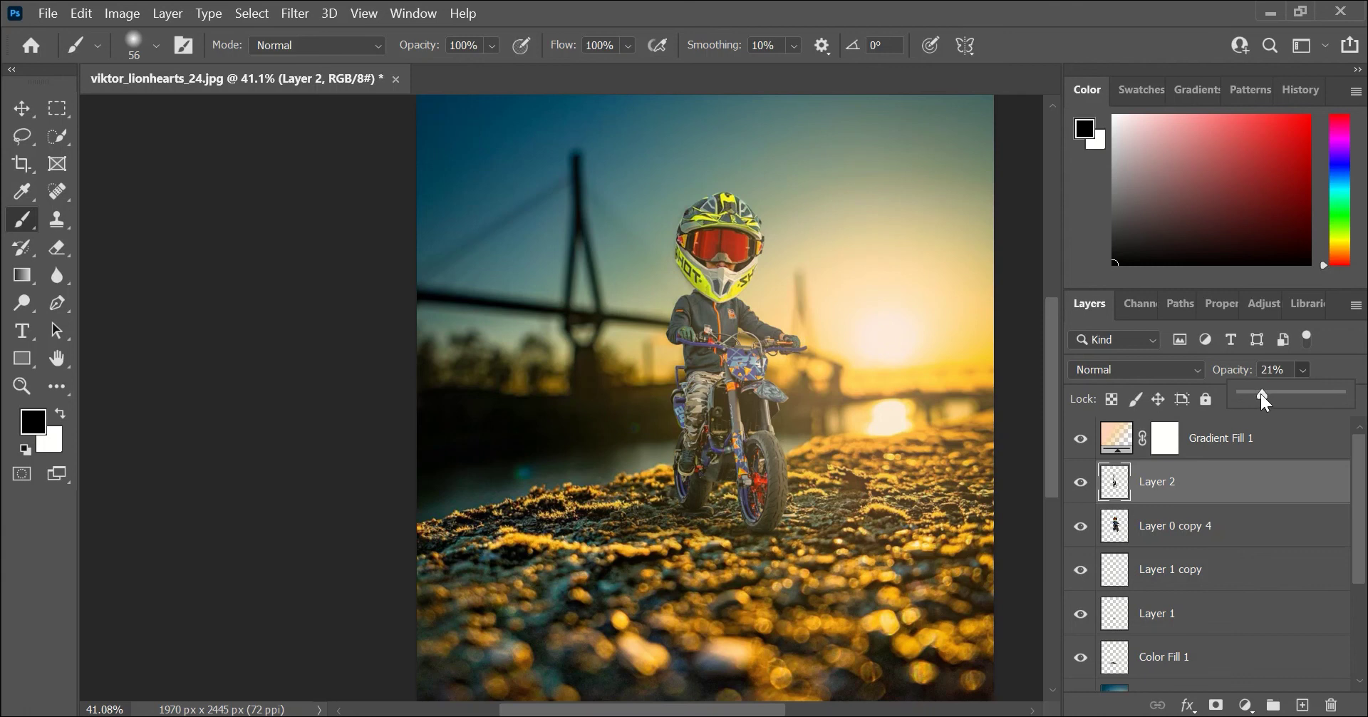
pyautogui.click(22, 108)
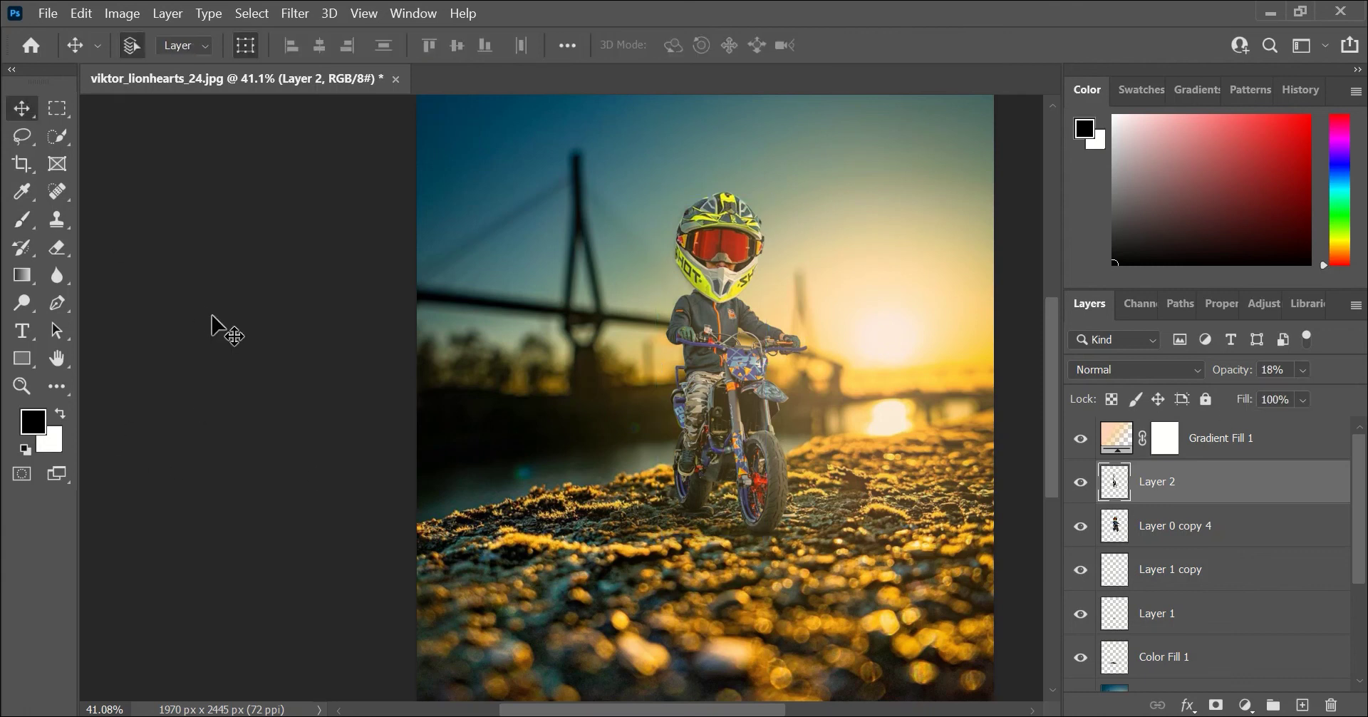
pyautogui.click(214, 326)
pyautogui.scroll(3, 671, 360)
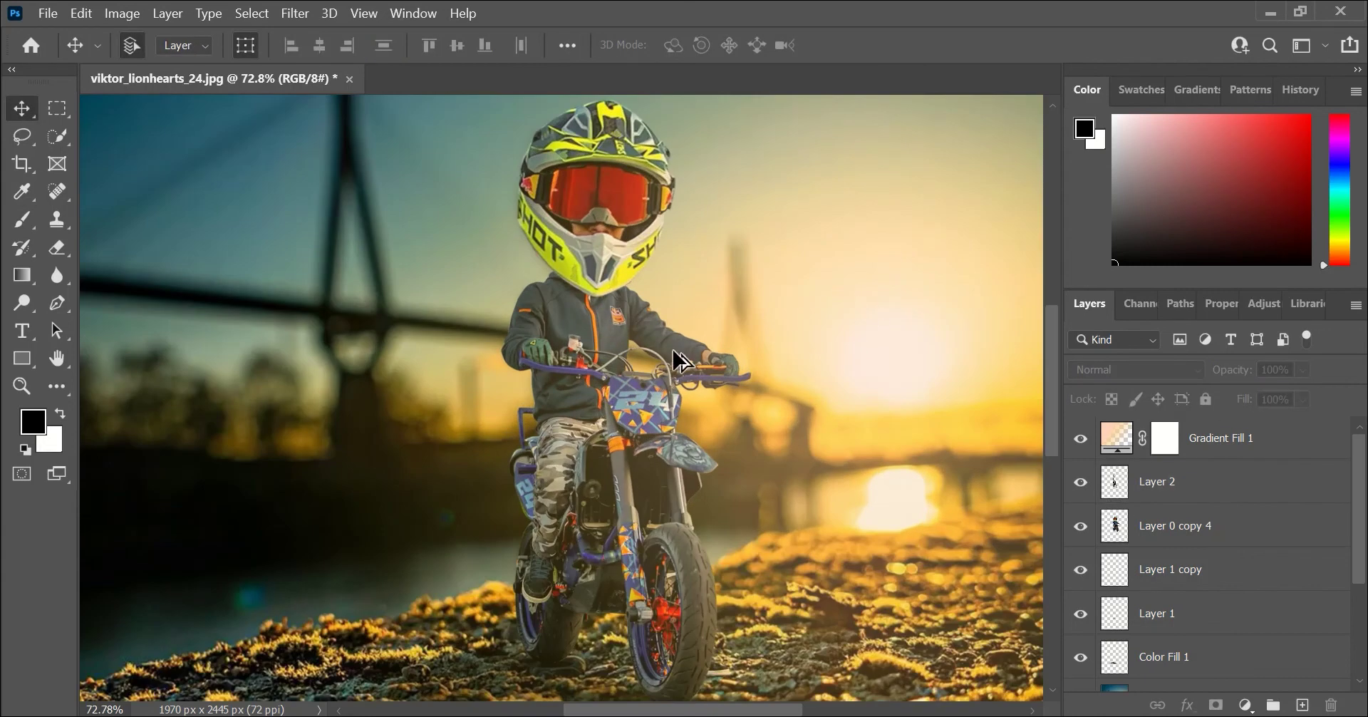
# - Toggle Layer 2's visibility off and on to compare the shading
pyautogui.click(1081, 492)
pyautogui.click(1080, 492)
pyautogui.click(1081, 491)
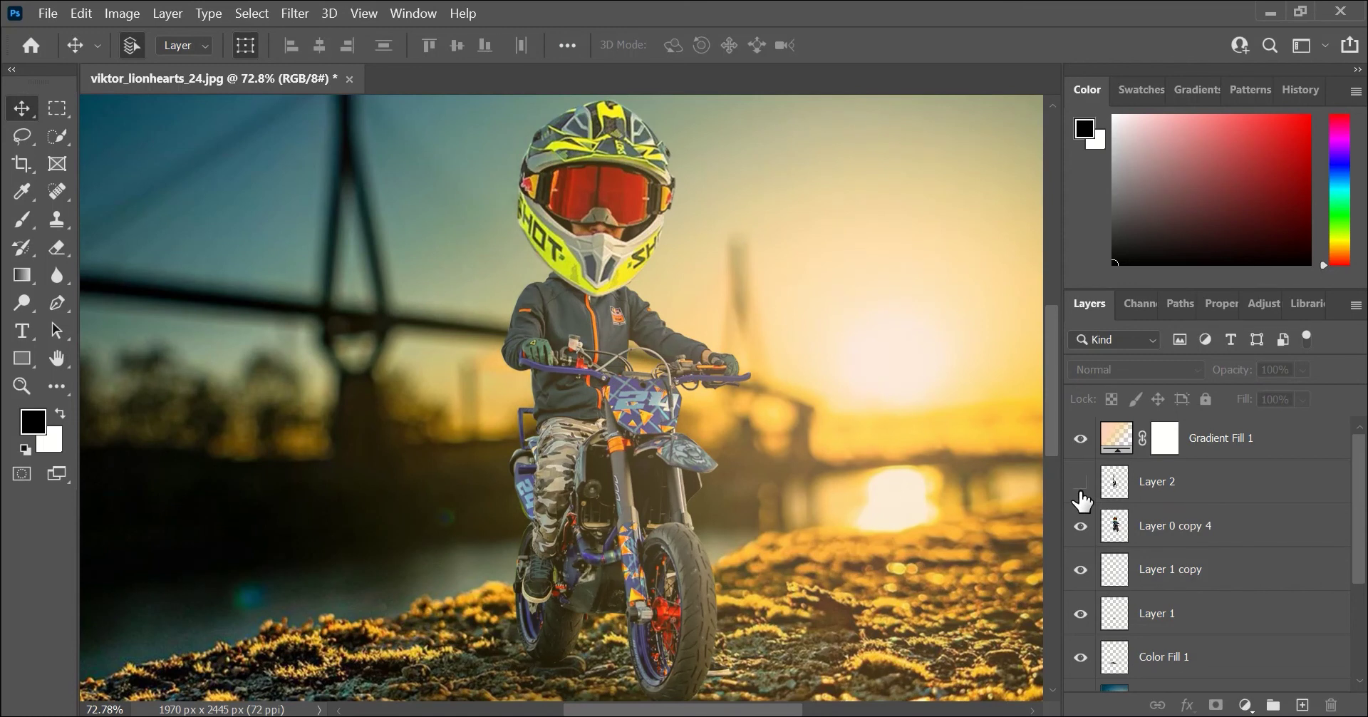
pyautogui.scroll(-5, 766, 442)
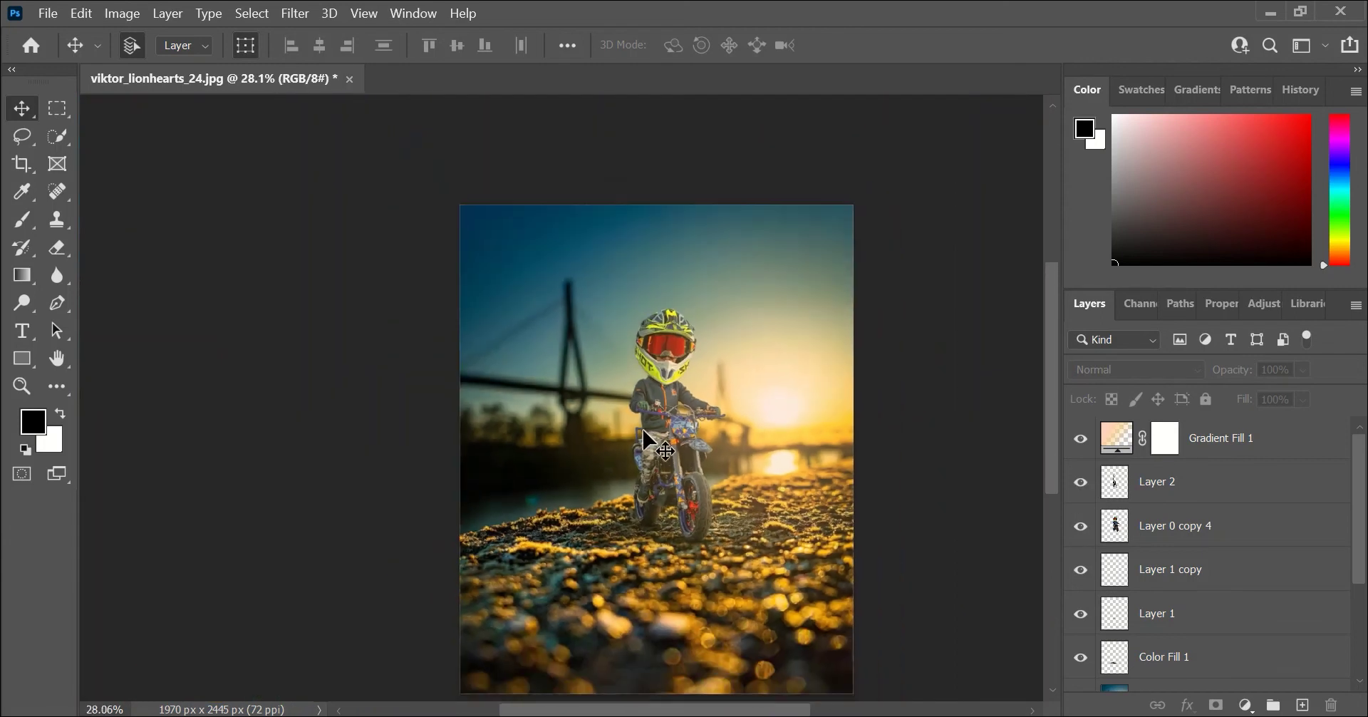